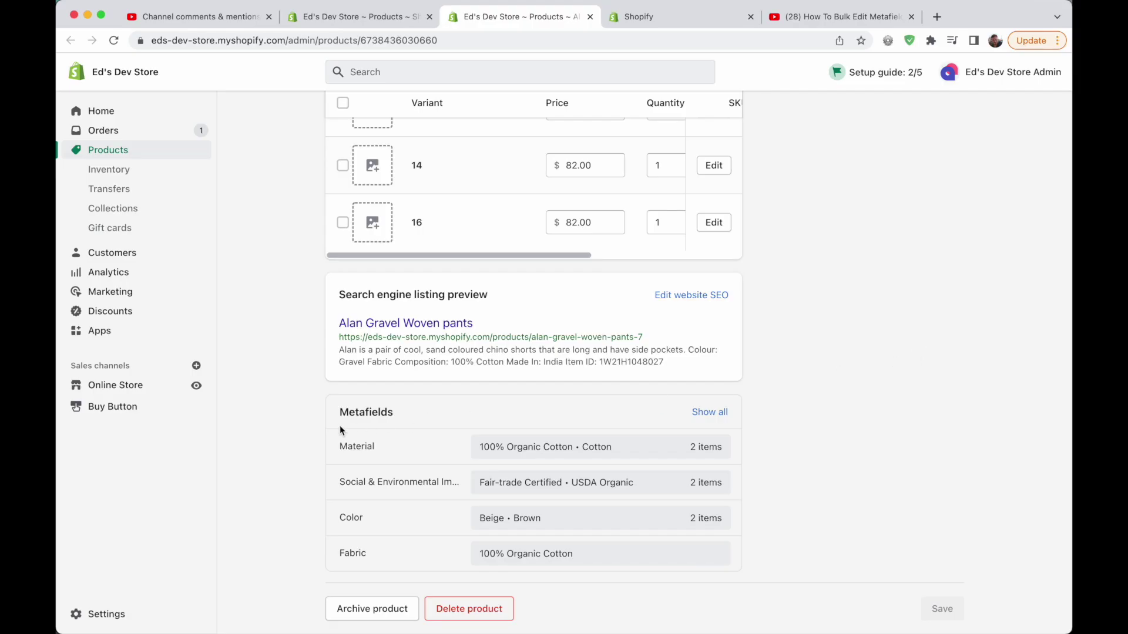
Examine the Metafields section and product details on the Alan Gravel Woven pants page.
{"action": "left_click_drag", "start_coordinate": [336, 411], "coordinate": [404, 414]}
{"action": "left_click", "coordinate": [294, 424]}
{"action": "left_click_drag", "start_coordinate": [340, 413], "coordinate": [428, 413]}
{"action": "left_click", "coordinate": [400, 423]}
{"action": "scroll", "coordinate": [485, 489], "scroll_direction": "up", "scroll_amount": 10}
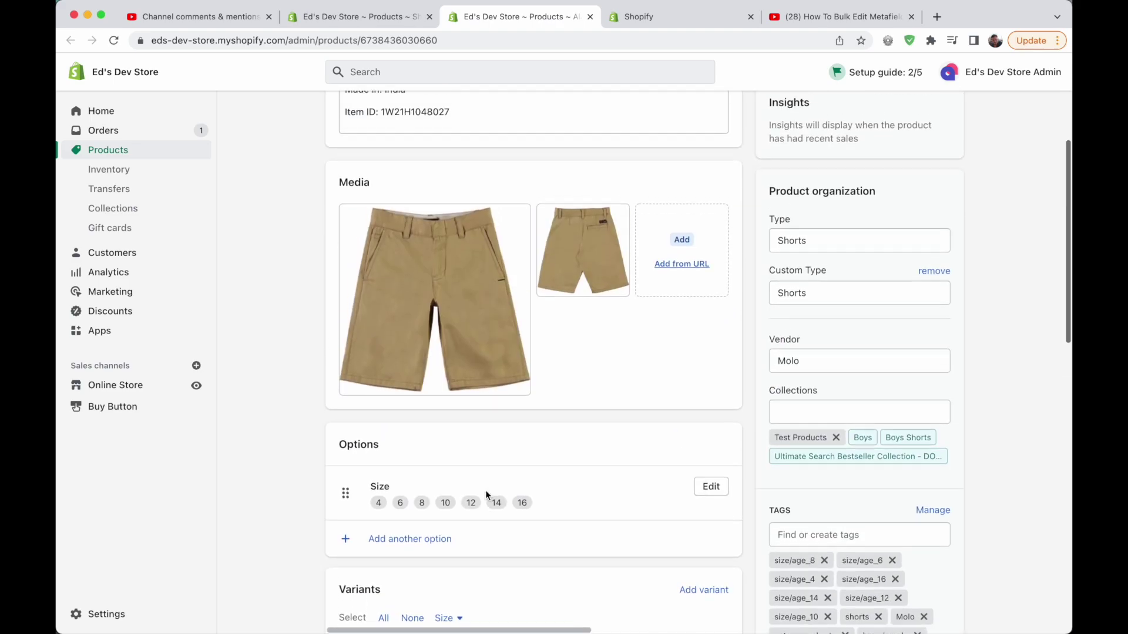
{"action": "scroll", "coordinate": [485, 493], "scroll_direction": "down", "scroll_amount": 10}
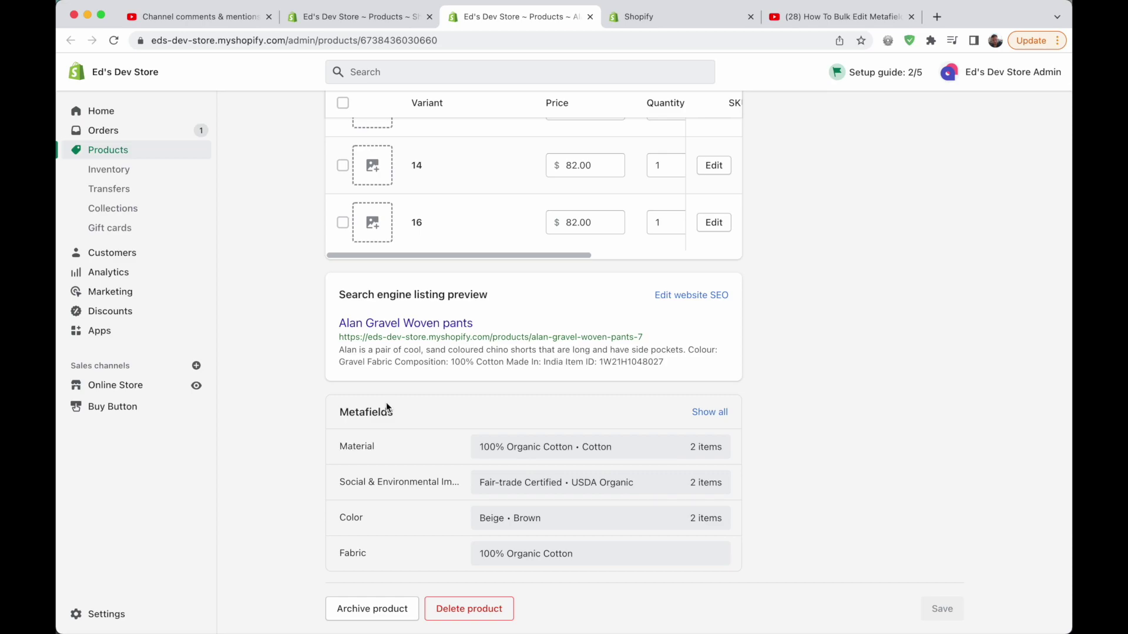
Look through the store's full product list, then review the Alan Gravel Woven pants page down to its metafields.
{"action": "key", "text": "ctrl+shift+Tab"}
{"action": "scroll", "coordinate": [256, 280], "scroll_direction": "up", "scroll_amount": 5}
{"action": "scroll", "coordinate": [256, 280], "scroll_direction": "up", "scroll_amount": 5}
{"action": "scroll", "coordinate": [255, 276], "scroll_direction": "down", "scroll_amount": 15}
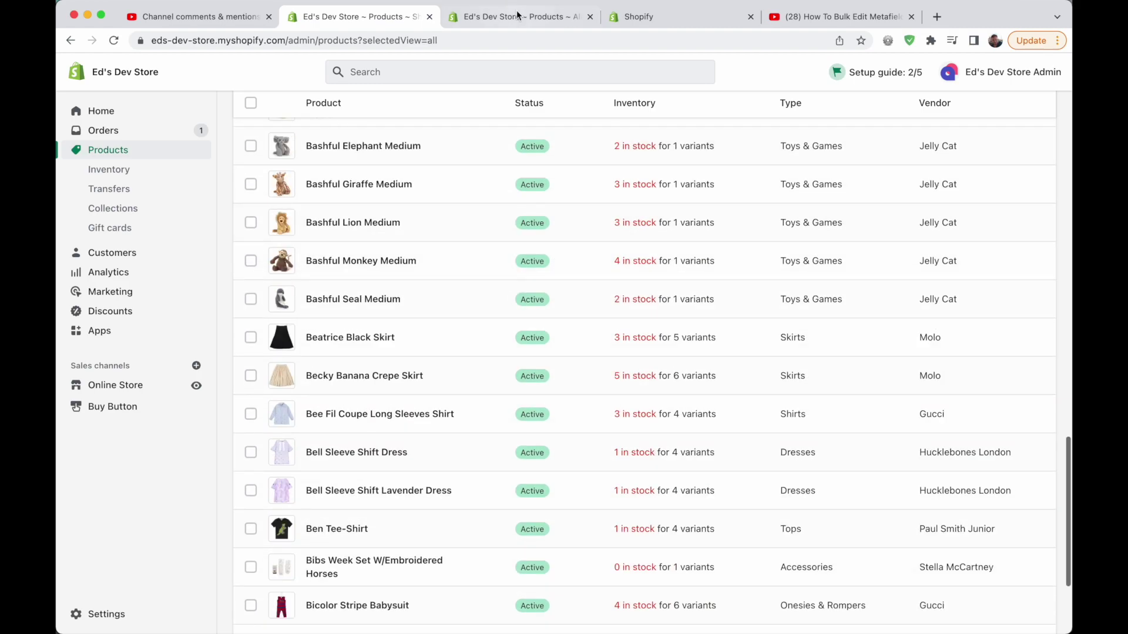
{"action": "left_click", "coordinate": [514, 9]}
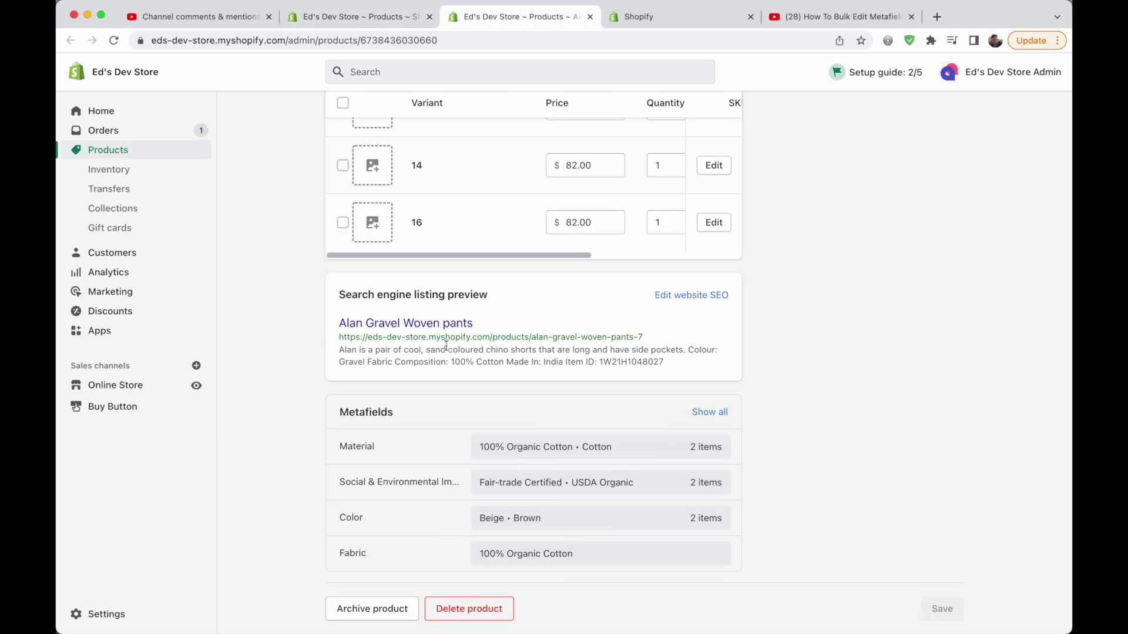
{"action": "scroll", "coordinate": [446, 345], "scroll_direction": "up", "scroll_amount": 15}
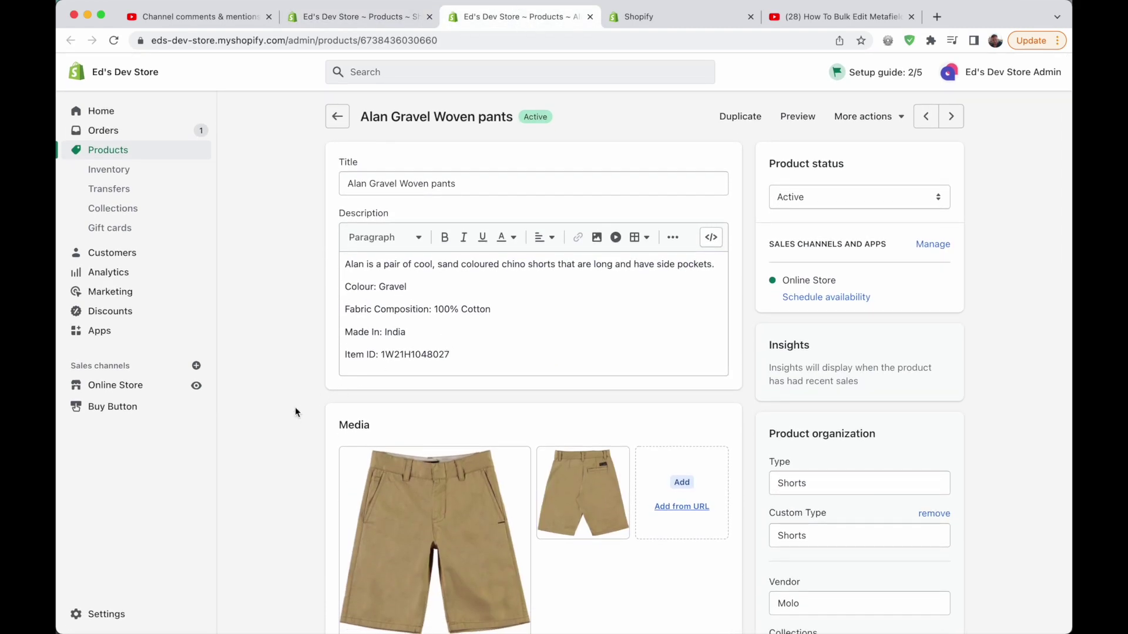
{"action": "scroll", "coordinate": [295, 411], "scroll_direction": "down", "scroll_amount": 15}
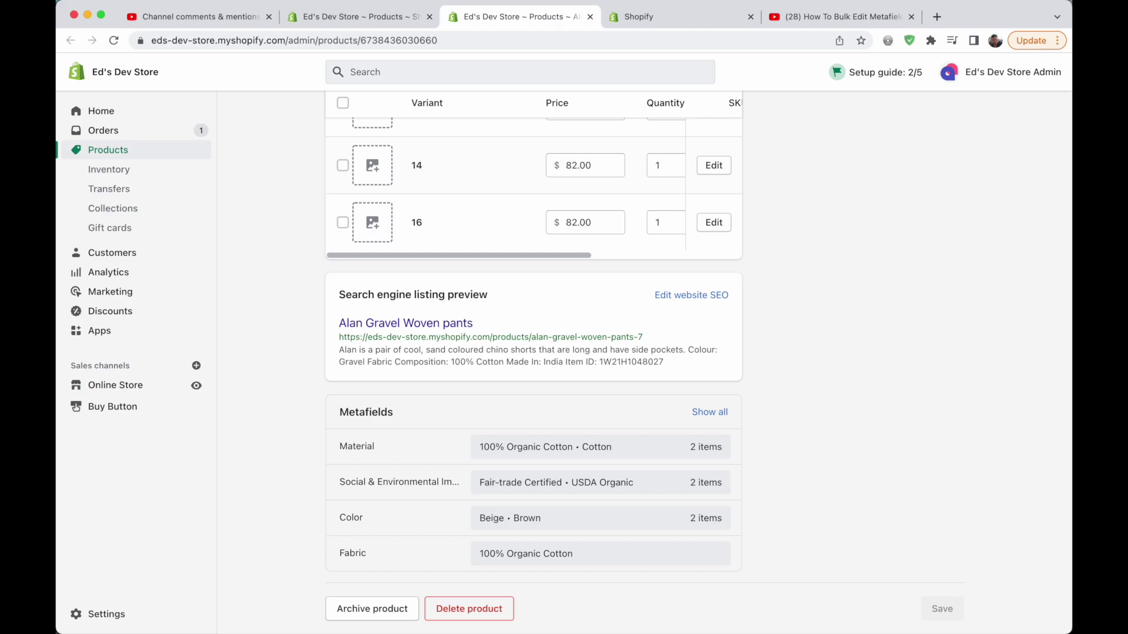
Switch to the YouTube video on bulk editing metafields and examine its title, date and paused bulk editor frame.
{"action": "left_click", "coordinate": [844, 16]}
{"action": "scroll", "coordinate": [230, 477], "scroll_direction": "down", "scroll_amount": 1}
{"action": "scroll", "coordinate": [228, 477], "scroll_direction": "down", "scroll_amount": 2}
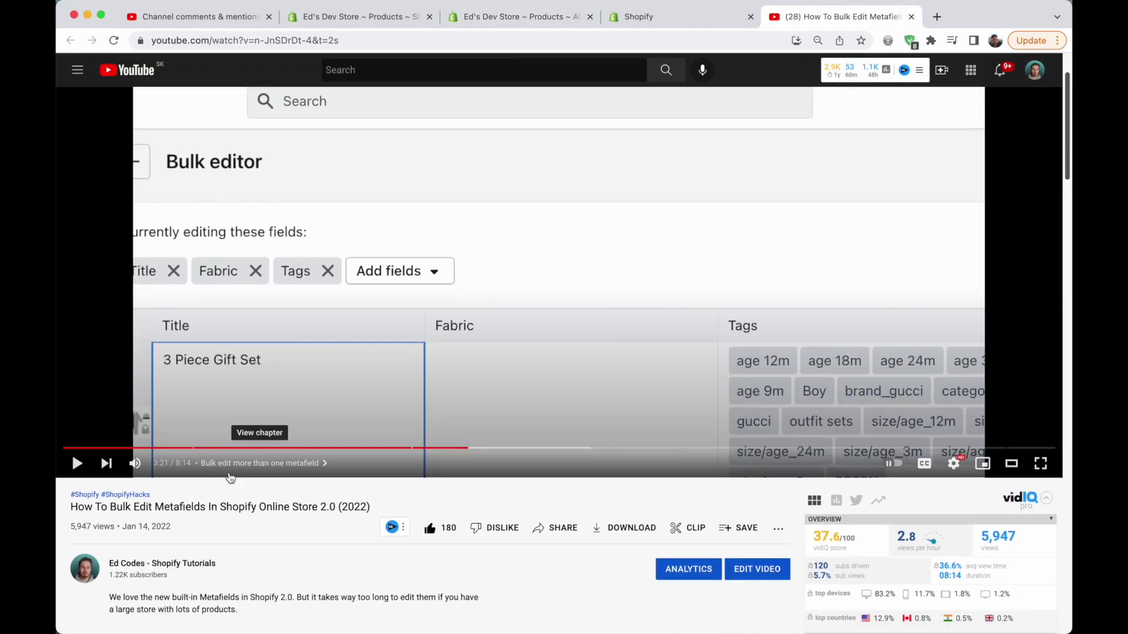
{"action": "left_click_drag", "start_coordinate": [66, 521], "coordinate": [235, 522]}
{"action": "left_click", "coordinate": [124, 540]}
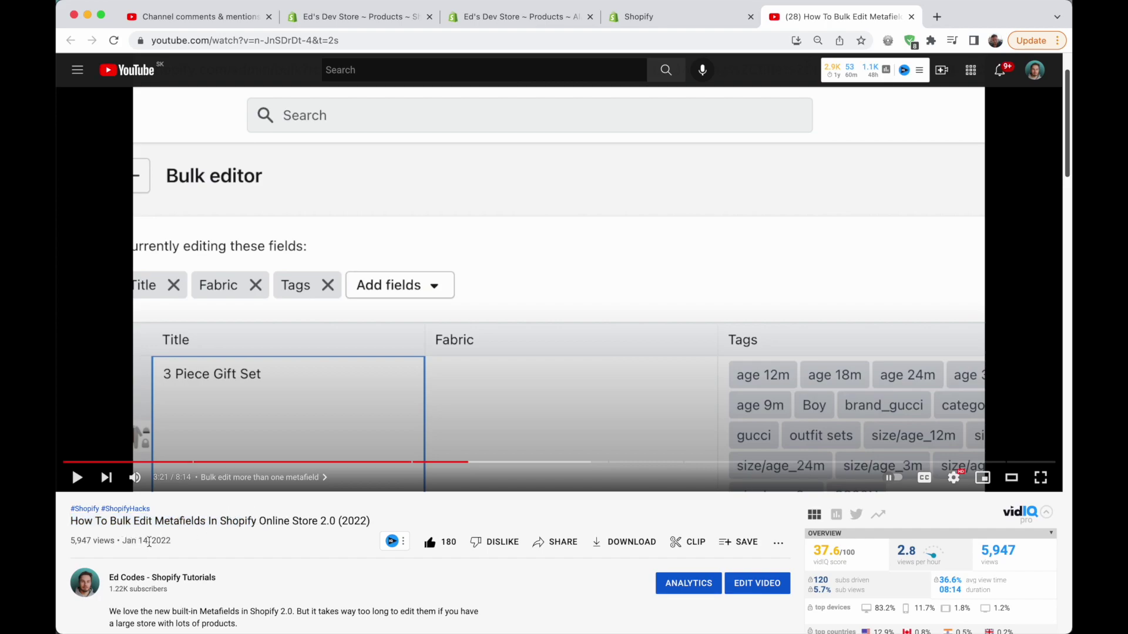
{"action": "scroll", "coordinate": [234, 541], "scroll_direction": "up", "scroll_amount": 2}
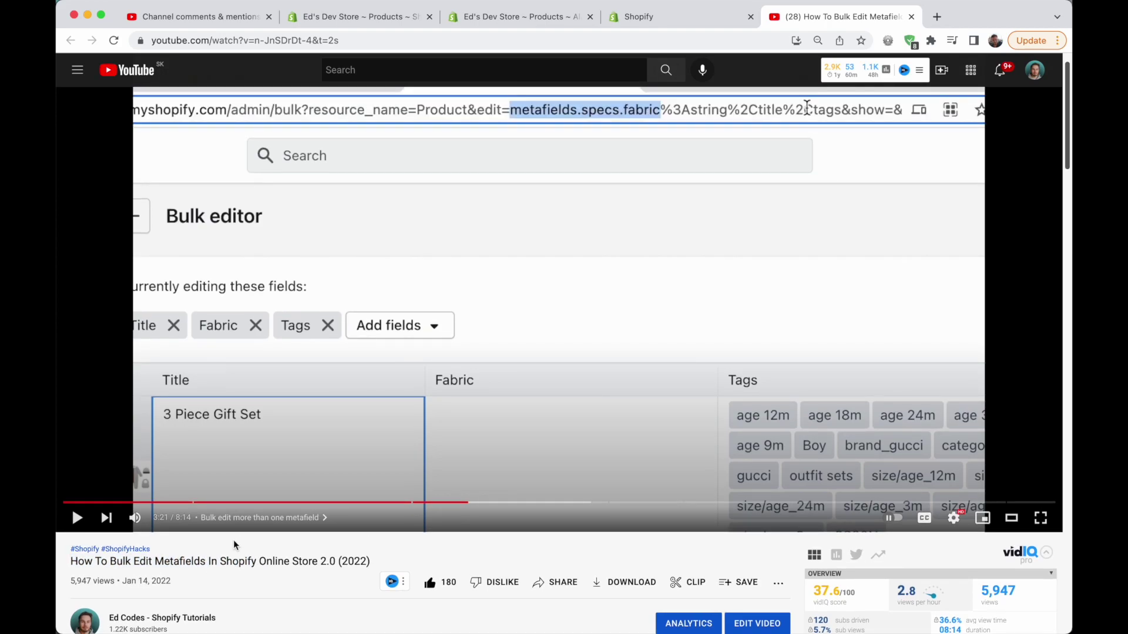
{"action": "scroll", "coordinate": [234, 540], "scroll_direction": "up", "scroll_amount": 1}
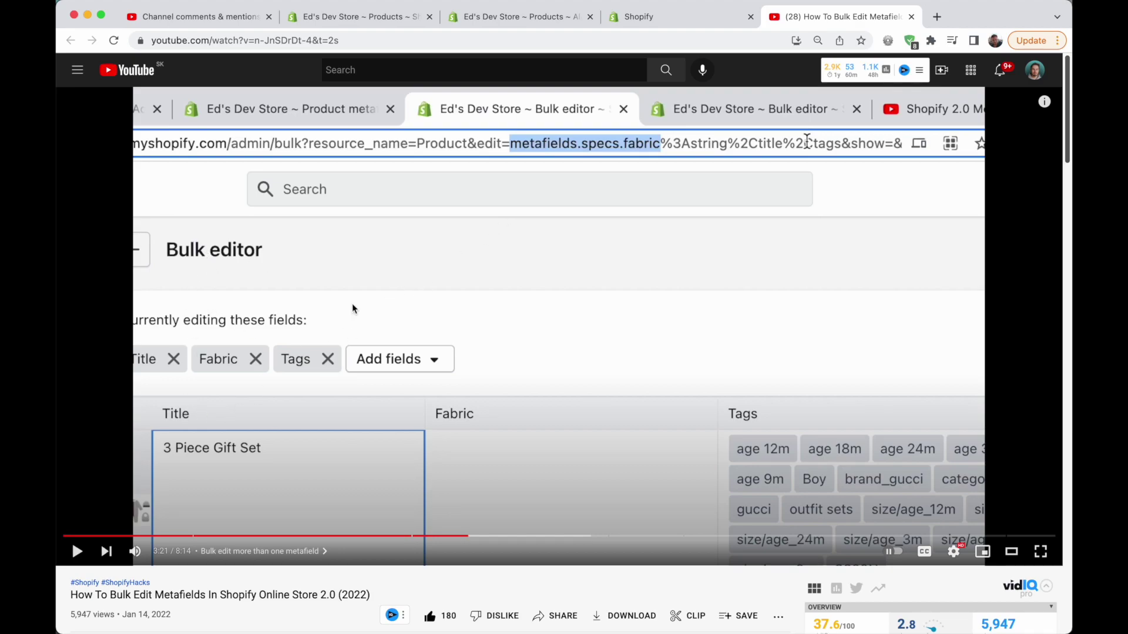
Select all listed products in the Shopify product list, open them in the bulk editor, and highlight the variants.sku field in the page URL.
{"action": "left_click", "coordinate": [352, 16]}
{"action": "scroll", "coordinate": [255, 205], "scroll_direction": "up", "scroll_amount": 10}
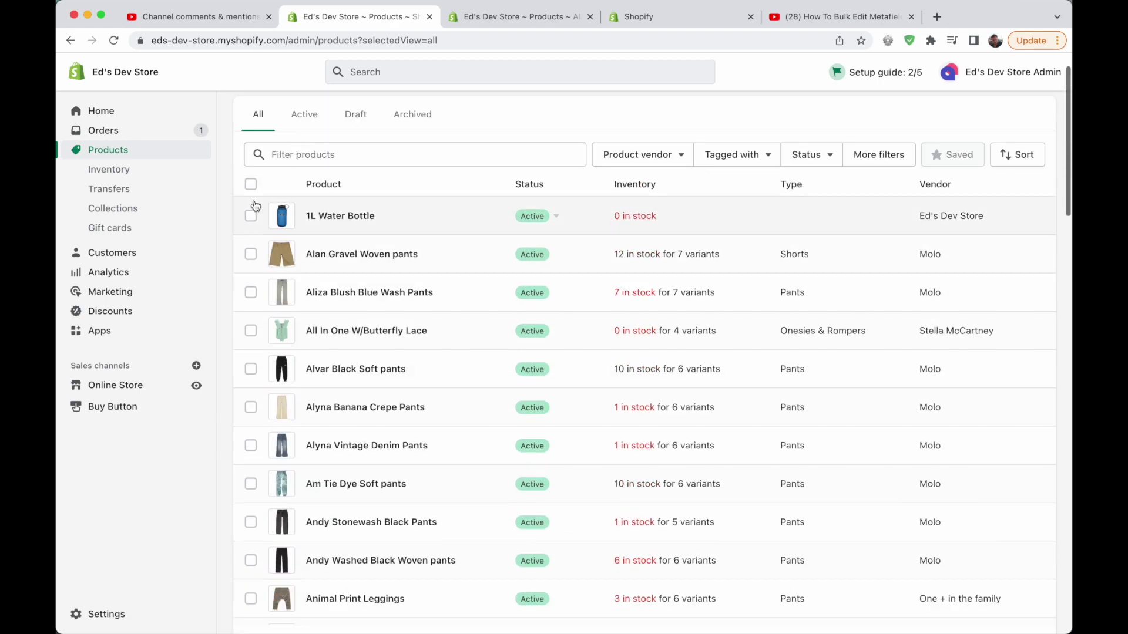
{"action": "scroll", "coordinate": [255, 205], "scroll_direction": "up", "scroll_amount": 2}
{"action": "left_click", "coordinate": [251, 231]}
{"action": "left_click", "coordinate": [365, 234]}
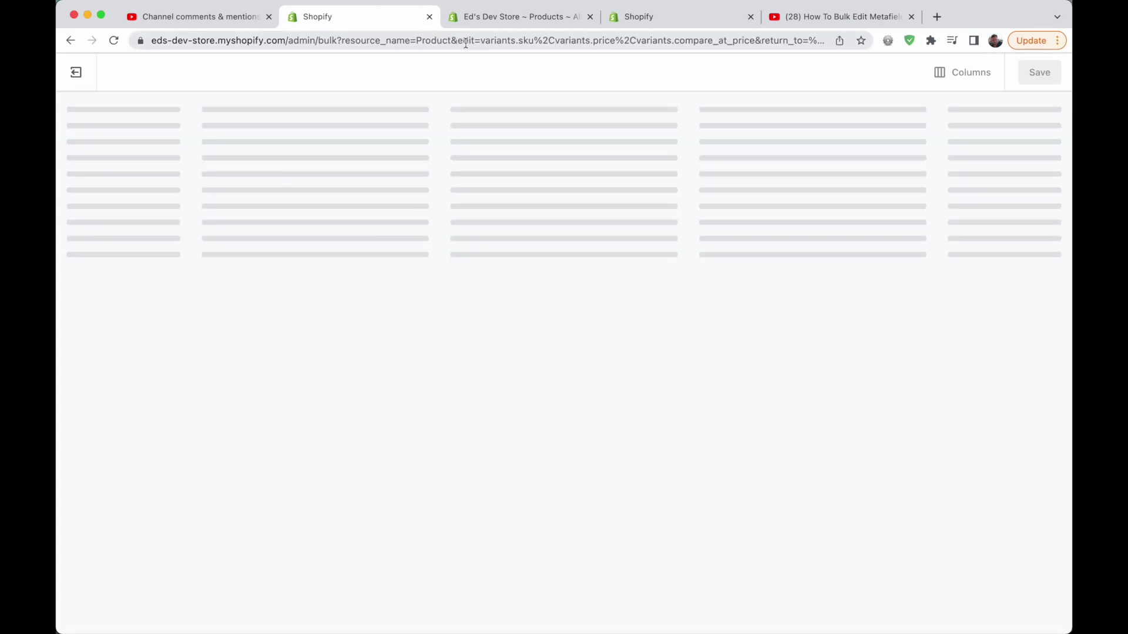
{"action": "left_click_drag", "start_coordinate": [465, 43], "coordinate": [539, 40]}
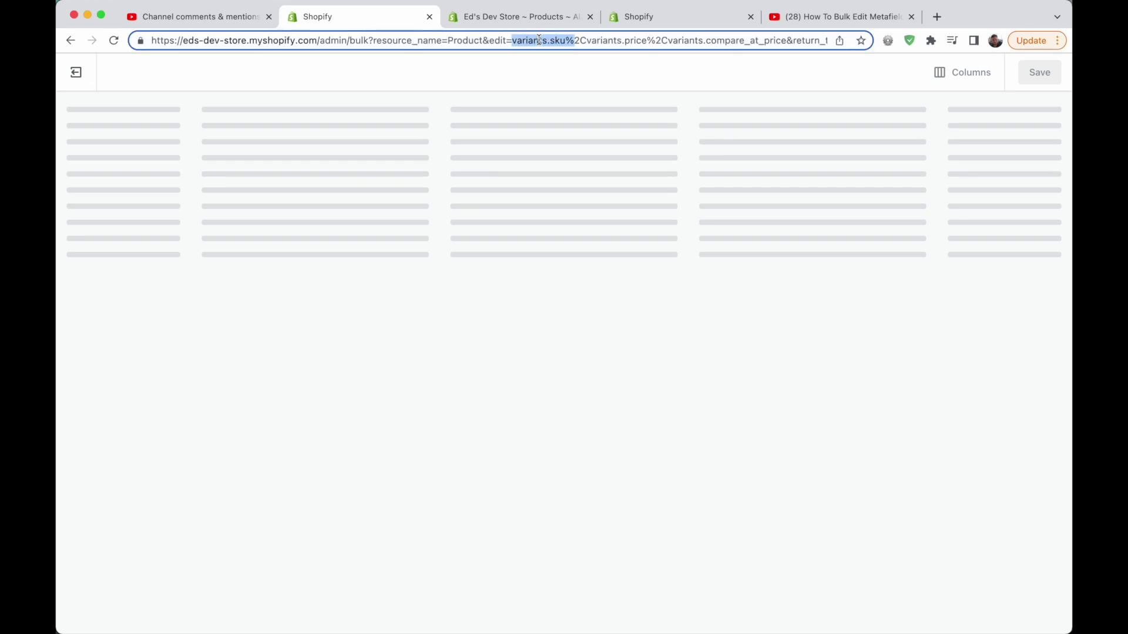
Compare the bulk editor's URL and columns with the metafields.specs.fabric URL shown in the YouTube video.
{"action": "left_click", "coordinate": [840, 16]}
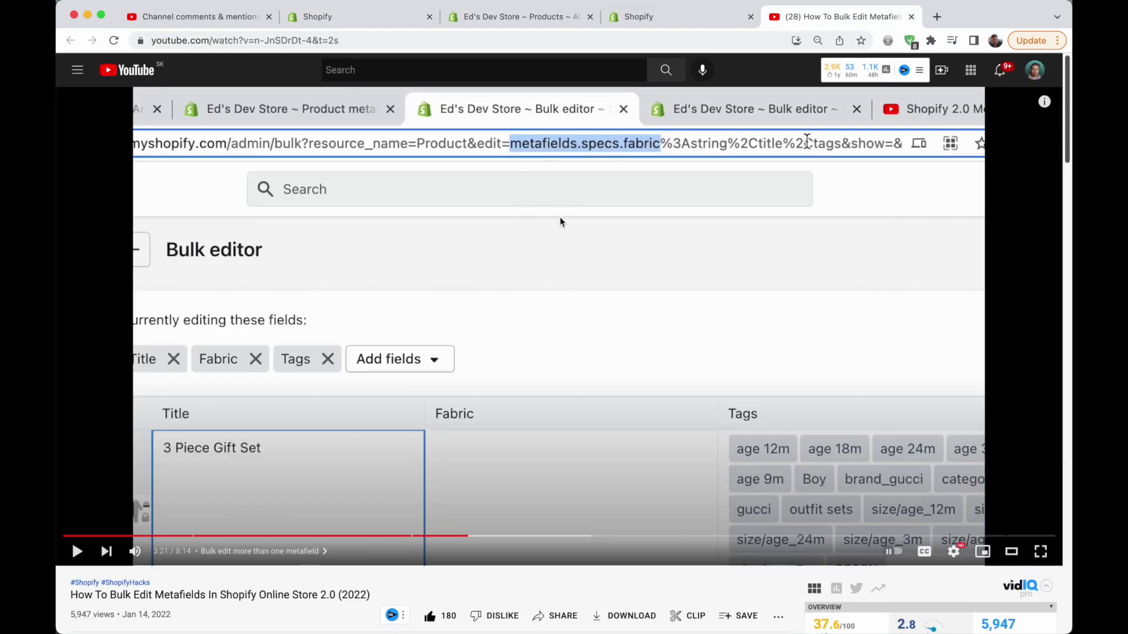
{"action": "left_click", "coordinate": [387, 17]}
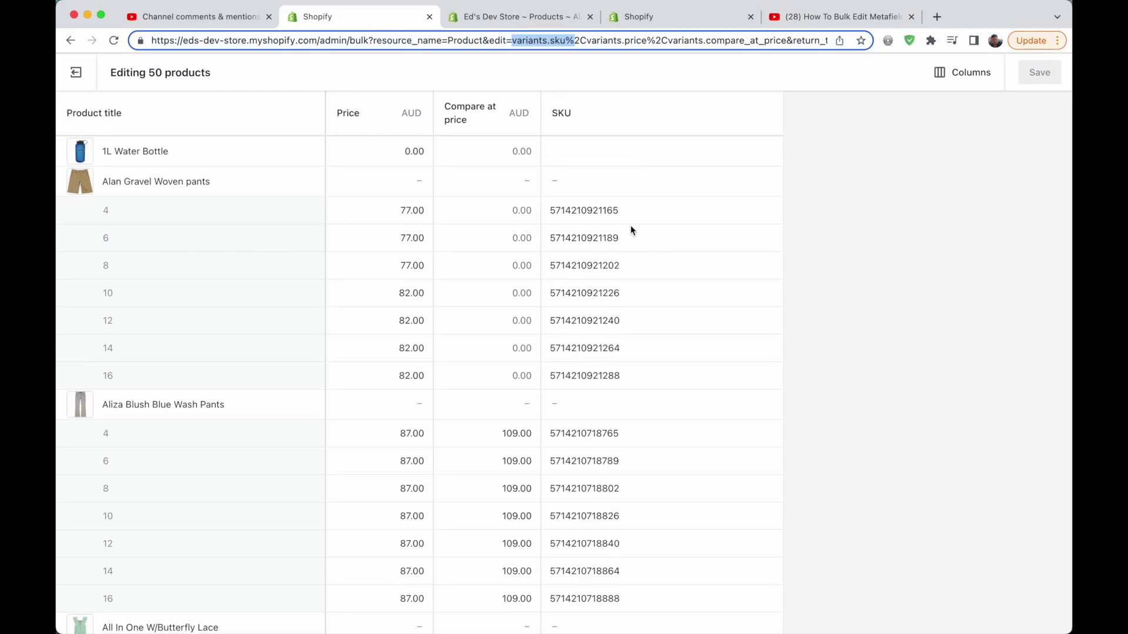
{"action": "left_click", "coordinate": [835, 19]}
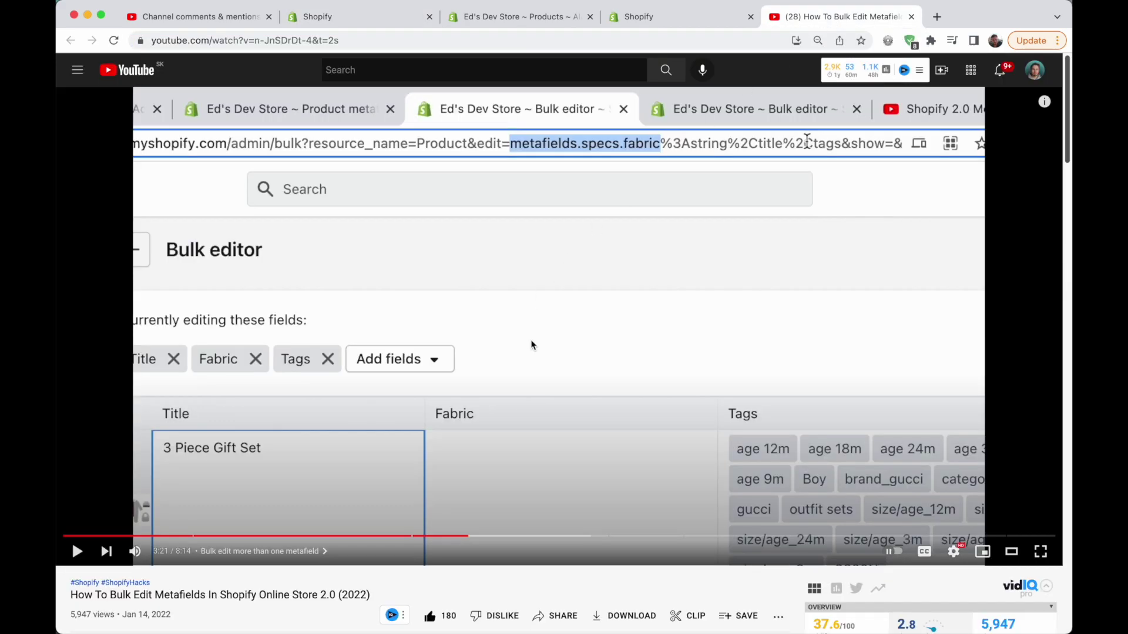
{"action": "scroll", "coordinate": [552, 357], "scroll_direction": "down", "scroll_amount": 2}
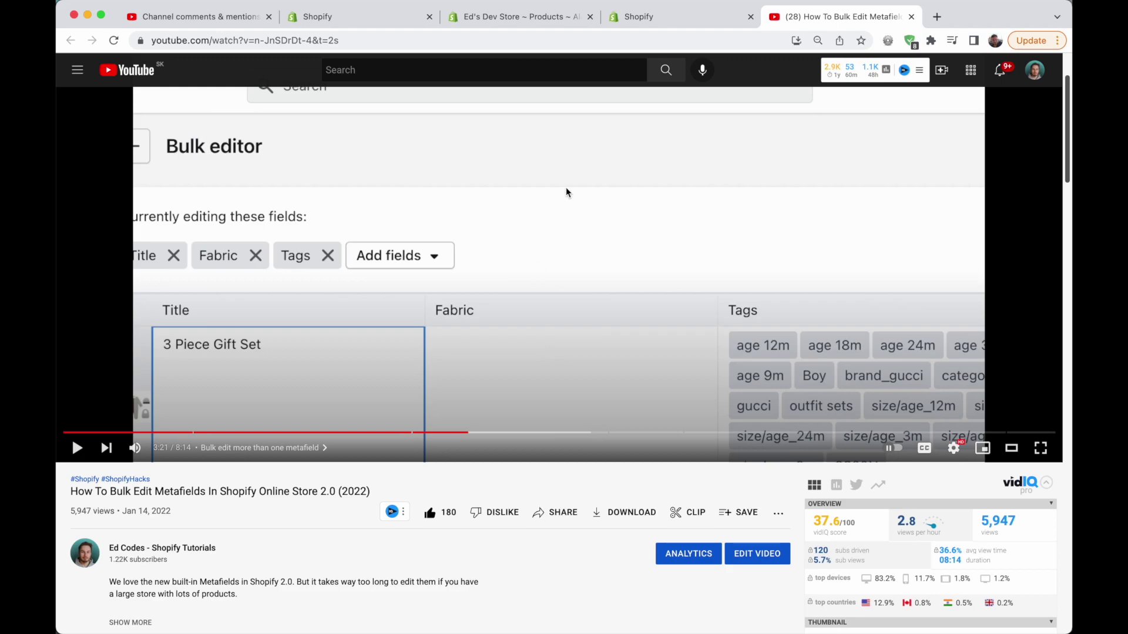
{"action": "scroll", "coordinate": [566, 192], "scroll_direction": "up", "scroll_amount": 2}
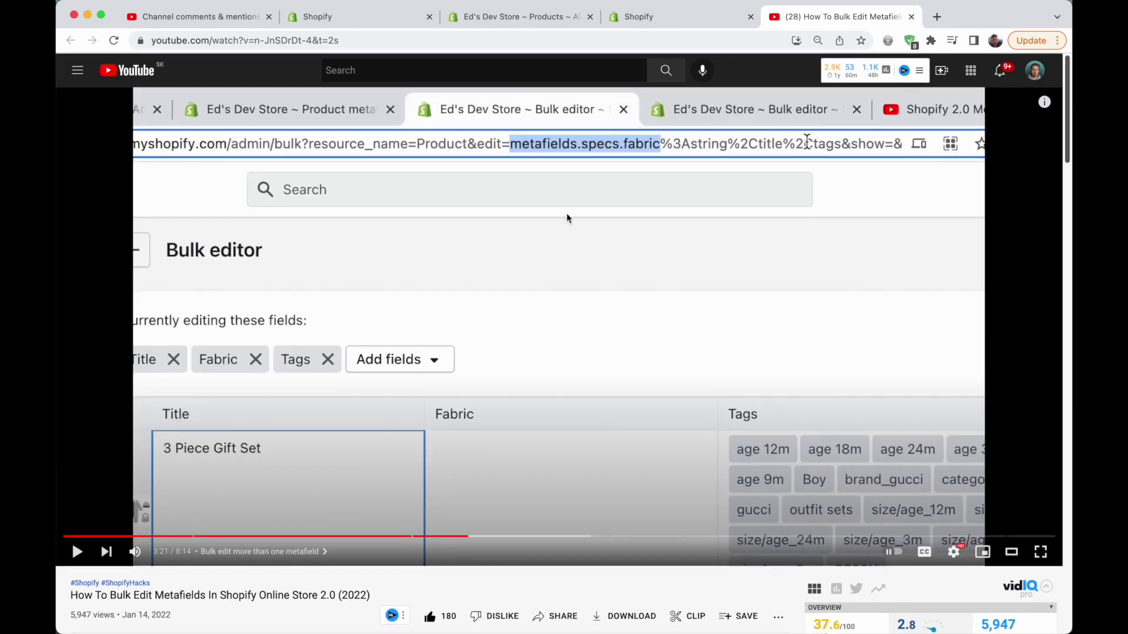
{"action": "scroll", "coordinate": [361, 480], "scroll_direction": "down", "scroll_amount": 1}
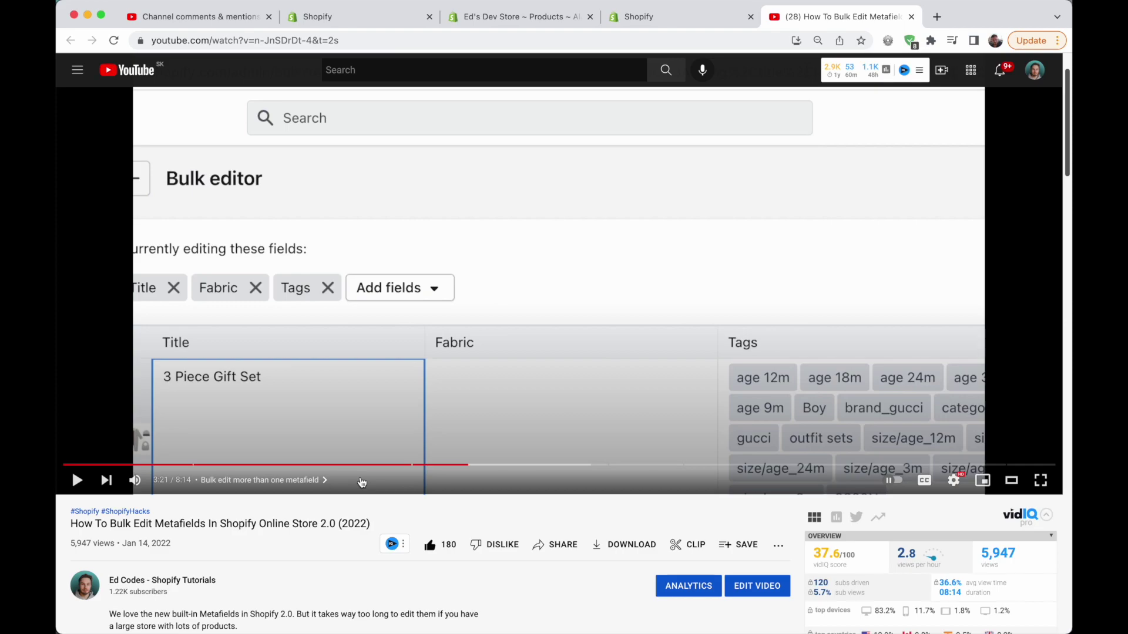
{"action": "scroll", "coordinate": [486, 294], "scroll_direction": "up", "scroll_amount": 2}
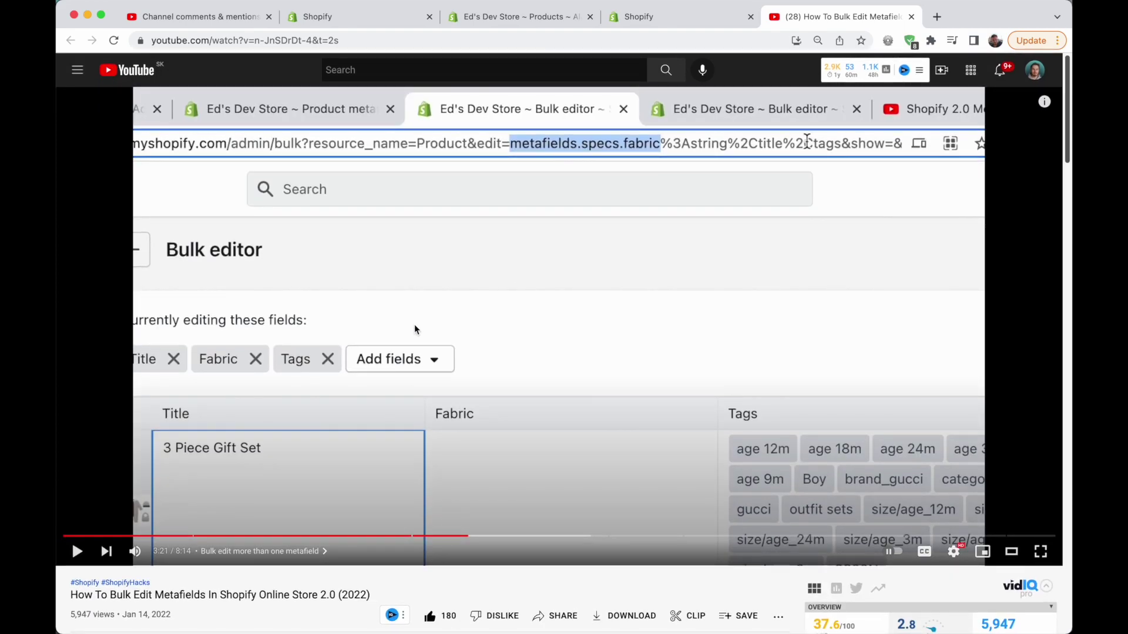
{"action": "scroll", "coordinate": [415, 328], "scroll_direction": "down", "scroll_amount": 2}
{"action": "left_click_drag", "start_coordinate": [71, 545], "coordinate": [256, 545]}
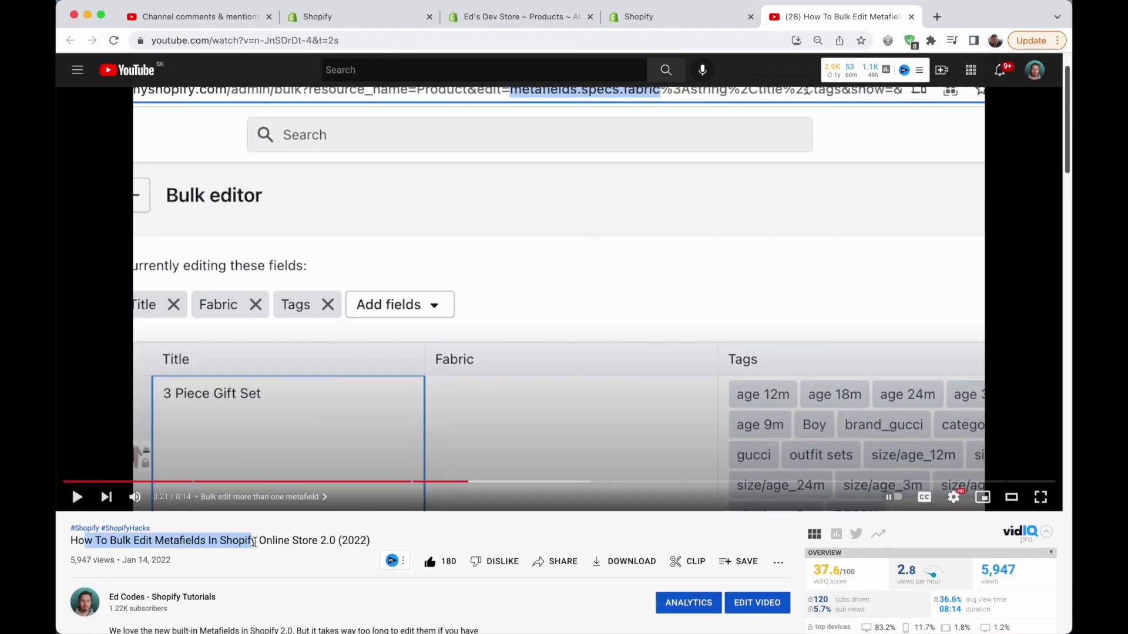
{"action": "scroll", "coordinate": [429, 434], "scroll_direction": "up", "scroll_amount": 2}
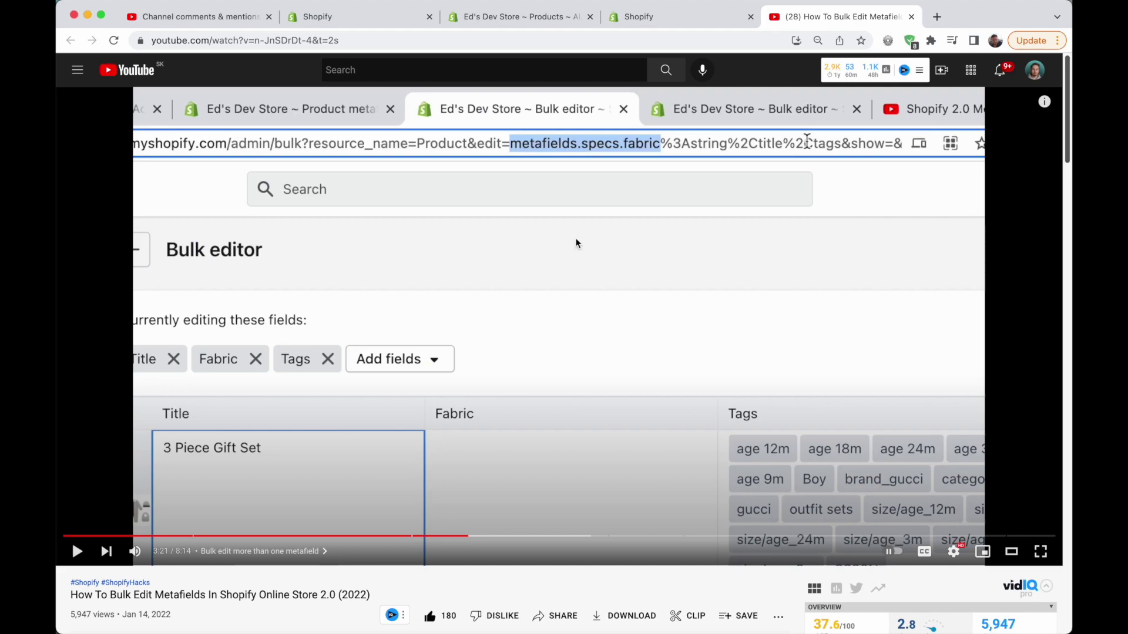
Revisit the product's metafields, then open the Metafields Guru app's Excel-like editor from the installed apps.
{"action": "left_click", "coordinate": [543, 16]}
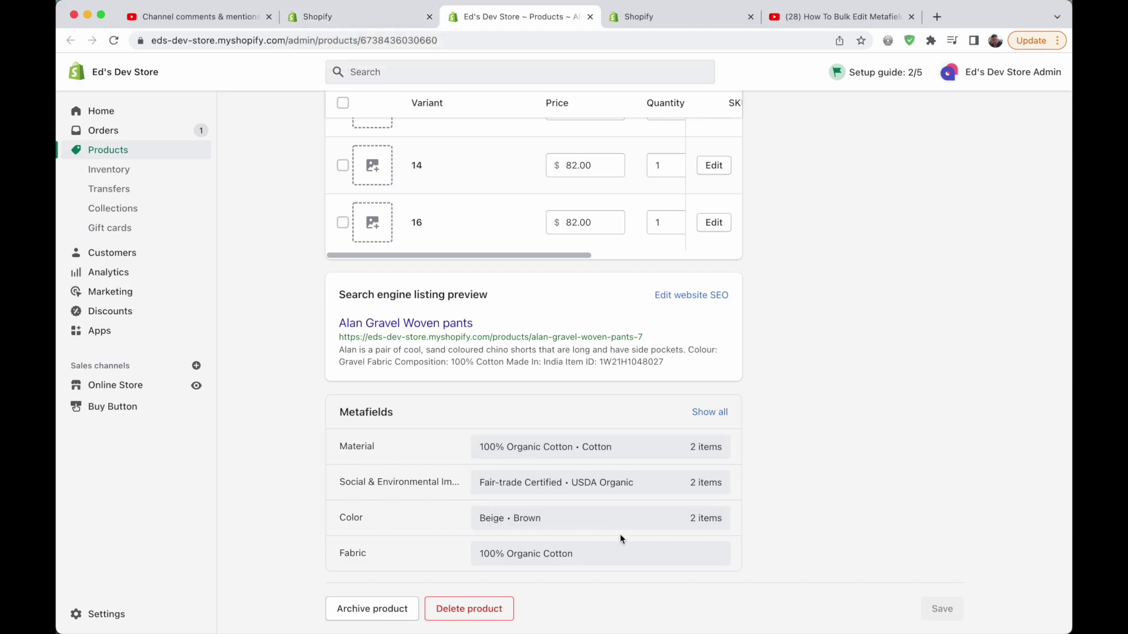
{"action": "key", "text": "ctrl+Tab"}
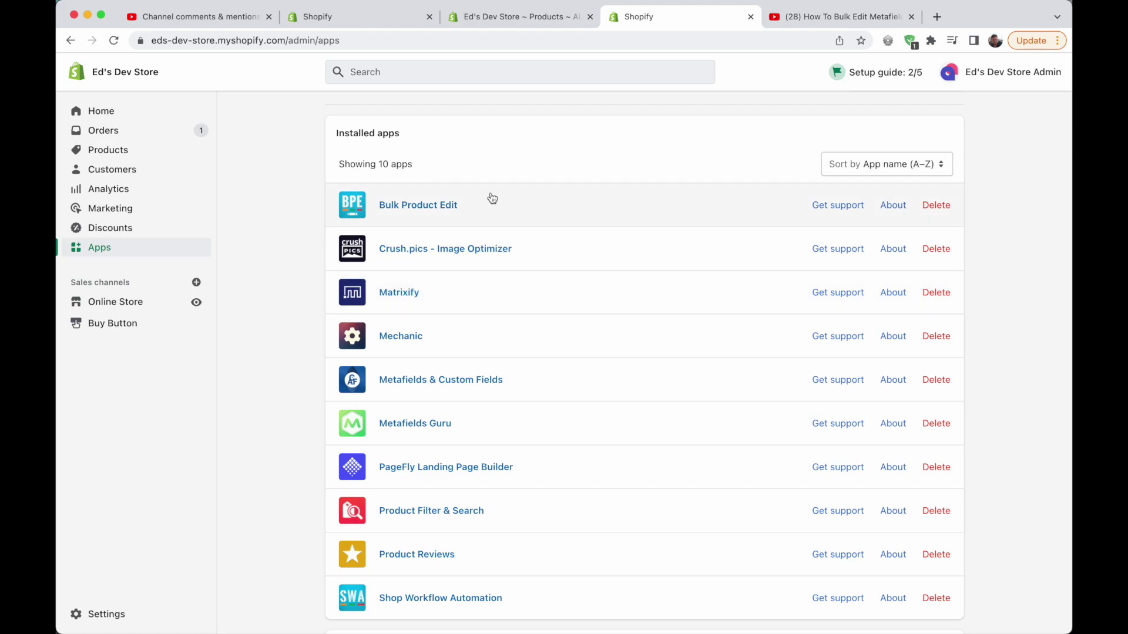
{"action": "left_click", "coordinate": [430, 426]}
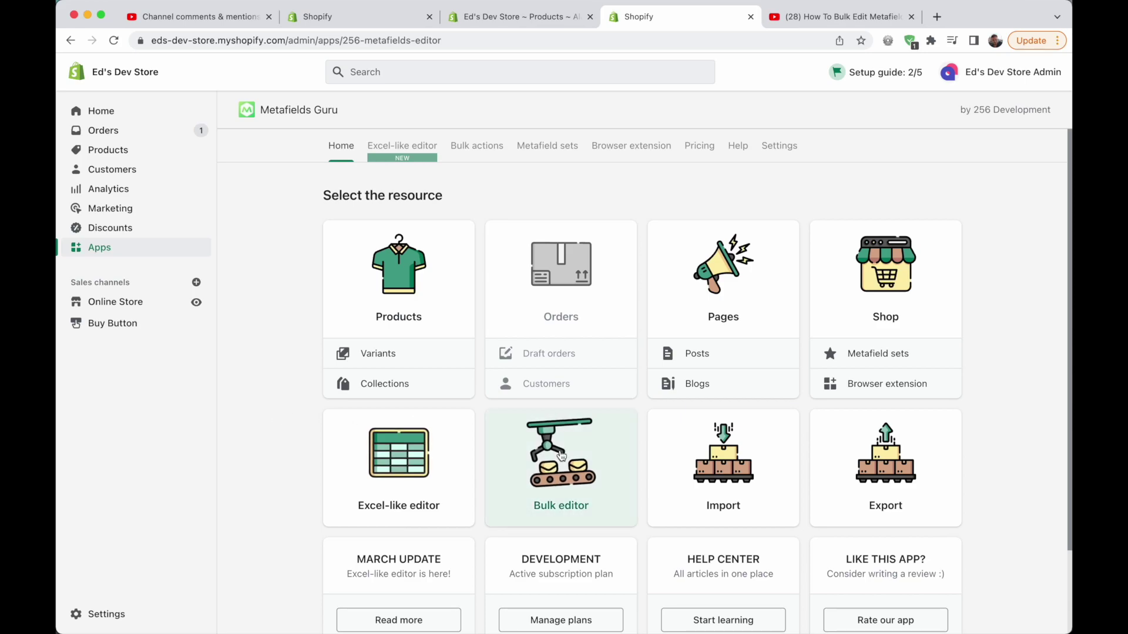
{"action": "left_click", "coordinate": [412, 154]}
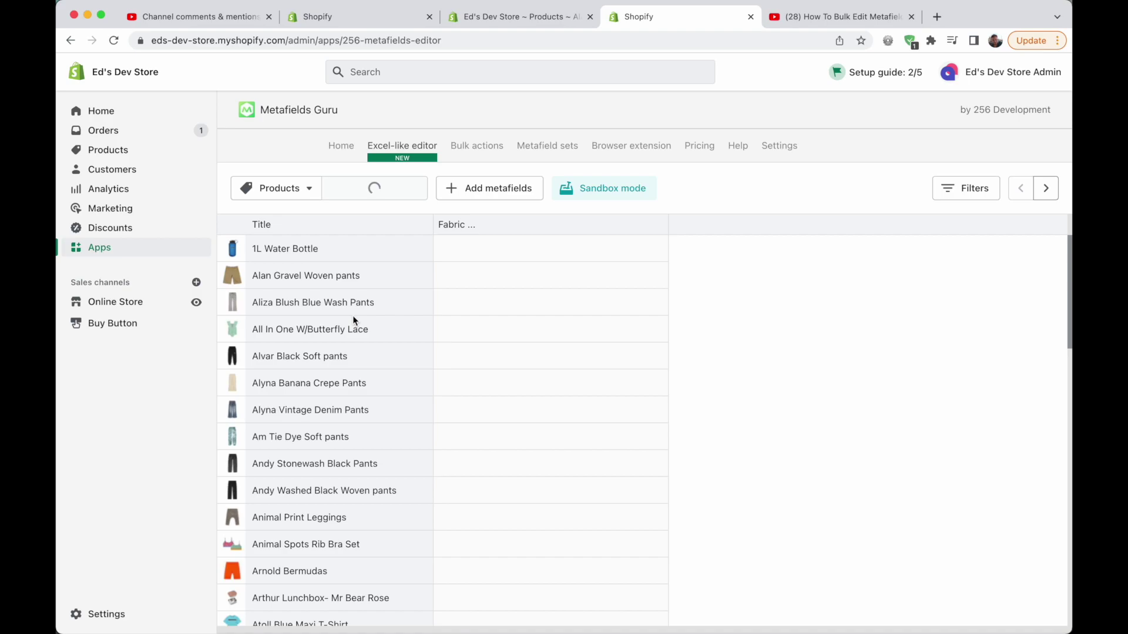
Look through the products' Fabric values in the Excel-like editor and remove the Fabric column.
{"action": "scroll", "coordinate": [438, 365], "scroll_direction": "down", "scroll_amount": 20}
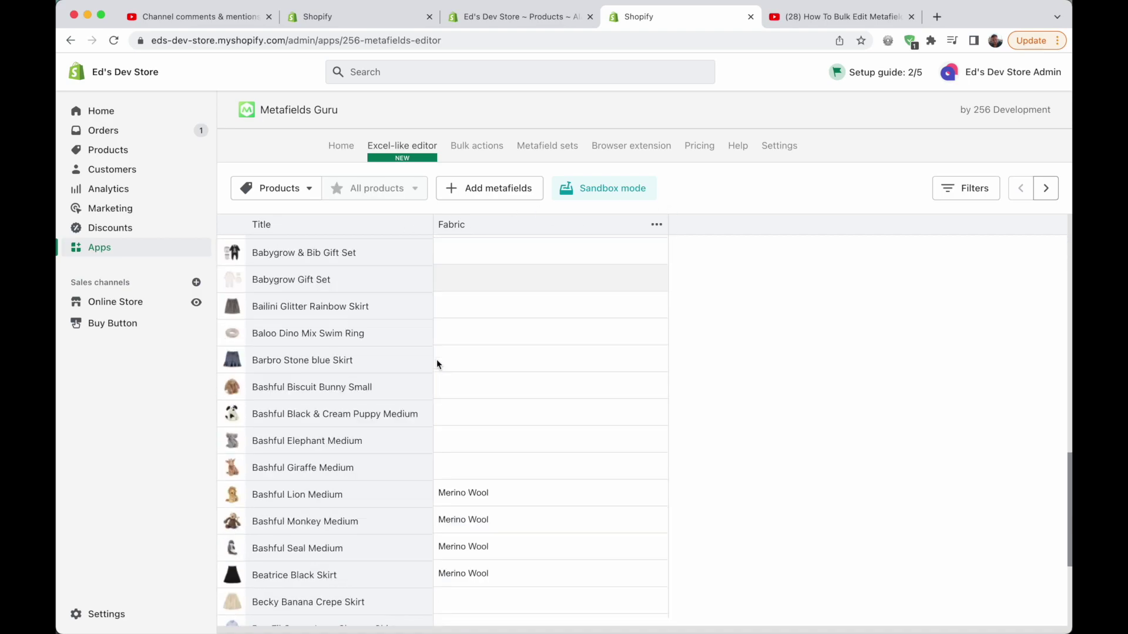
{"action": "scroll", "coordinate": [438, 361], "scroll_direction": "up", "scroll_amount": 20}
{"action": "left_click", "coordinate": [657, 225]}
{"action": "left_click", "coordinate": [617, 285]}
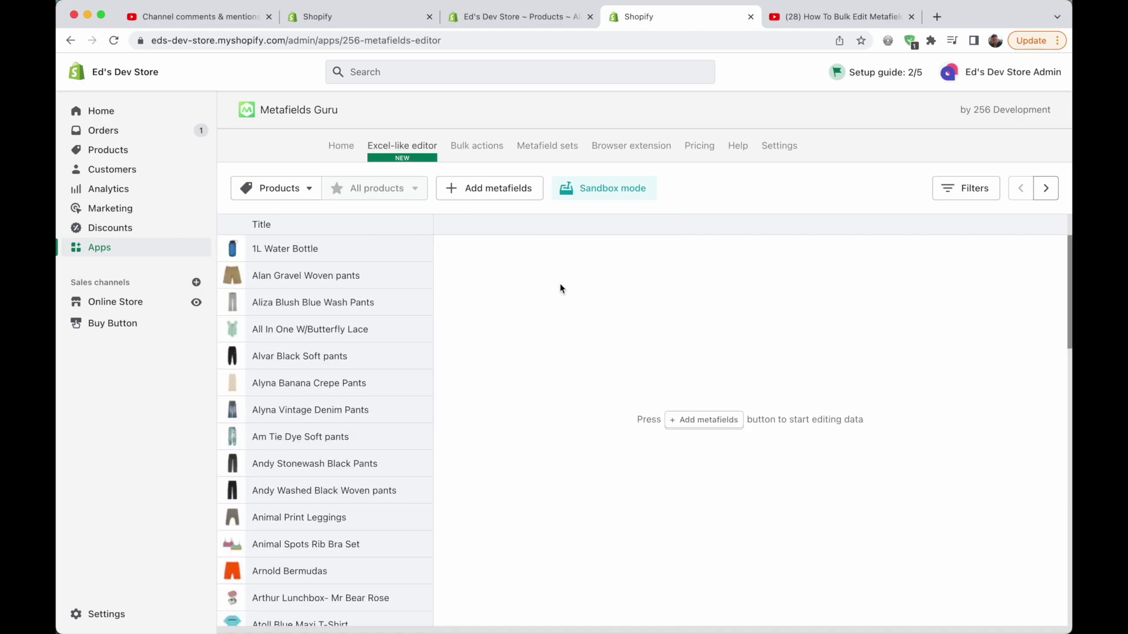
Add the Fabric metafield (specs.fabric) from the Shopify definitions to the editor's columns.
{"action": "left_click", "coordinate": [508, 183]}
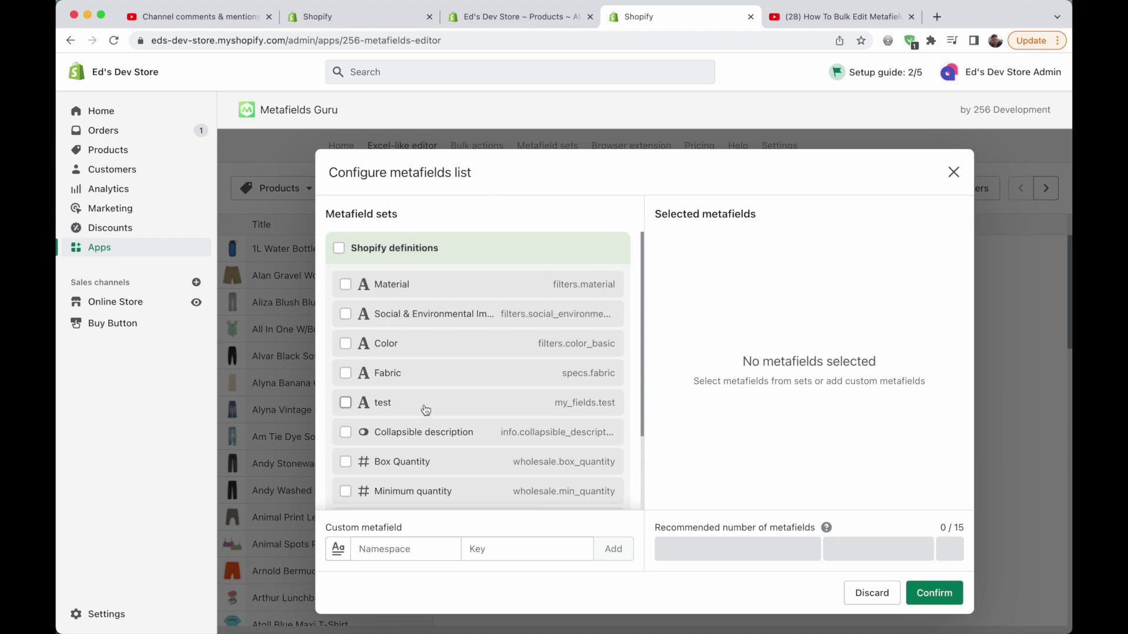
{"action": "scroll", "coordinate": [424, 409], "scroll_direction": "down", "scroll_amount": 2}
{"action": "left_click", "coordinate": [346, 327]}
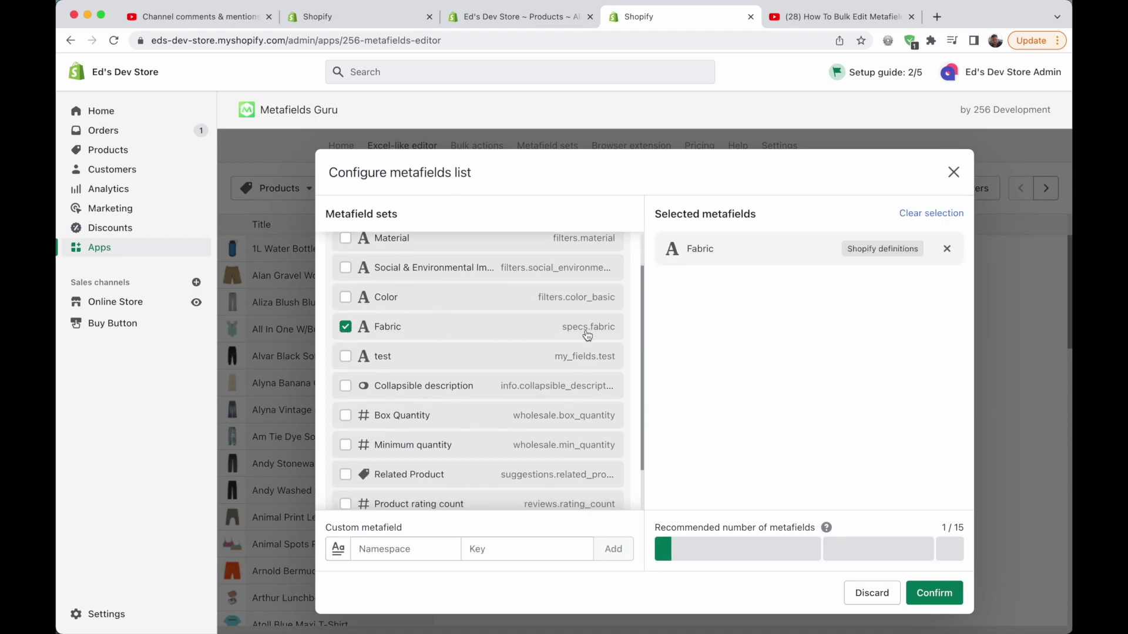
{"action": "left_click", "coordinate": [934, 590]}
Try selecting the Box Quantity, Minimum quantity and Related Product metafields, clear them again, and confirm the list with only Fabric.
{"action": "left_click", "coordinate": [510, 189]}
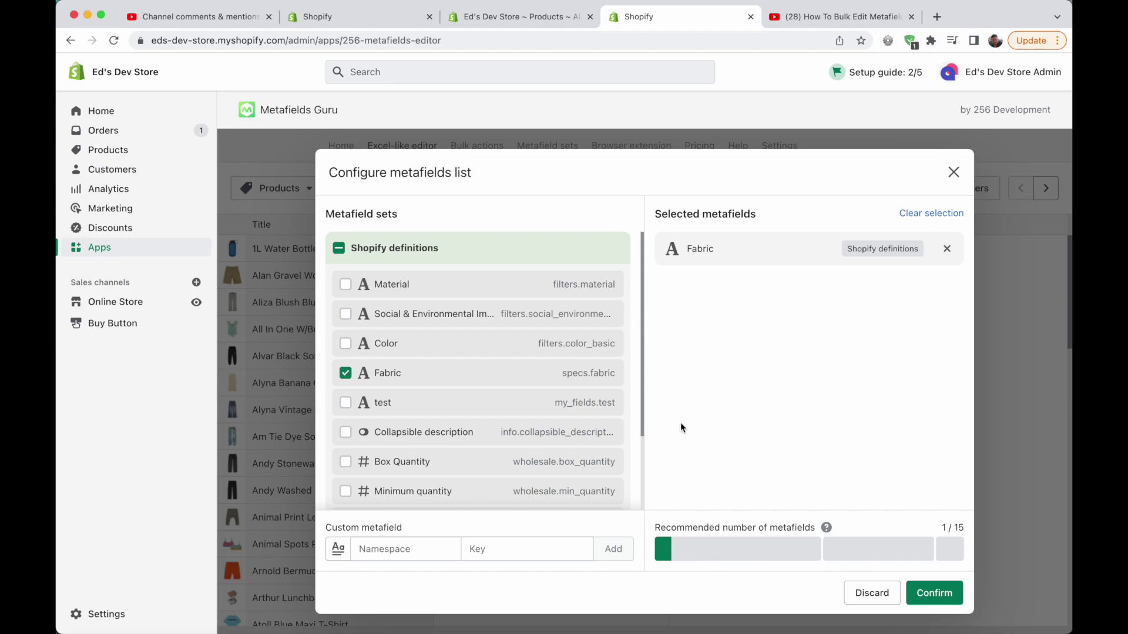
{"action": "scroll", "coordinate": [370, 393], "scroll_direction": "down", "scroll_amount": 2}
{"action": "left_click", "coordinate": [346, 362]}
{"action": "left_click", "coordinate": [345, 392]}
{"action": "left_click", "coordinate": [345, 421]}
{"action": "left_click", "coordinate": [345, 421]}
{"action": "left_click", "coordinate": [346, 392]}
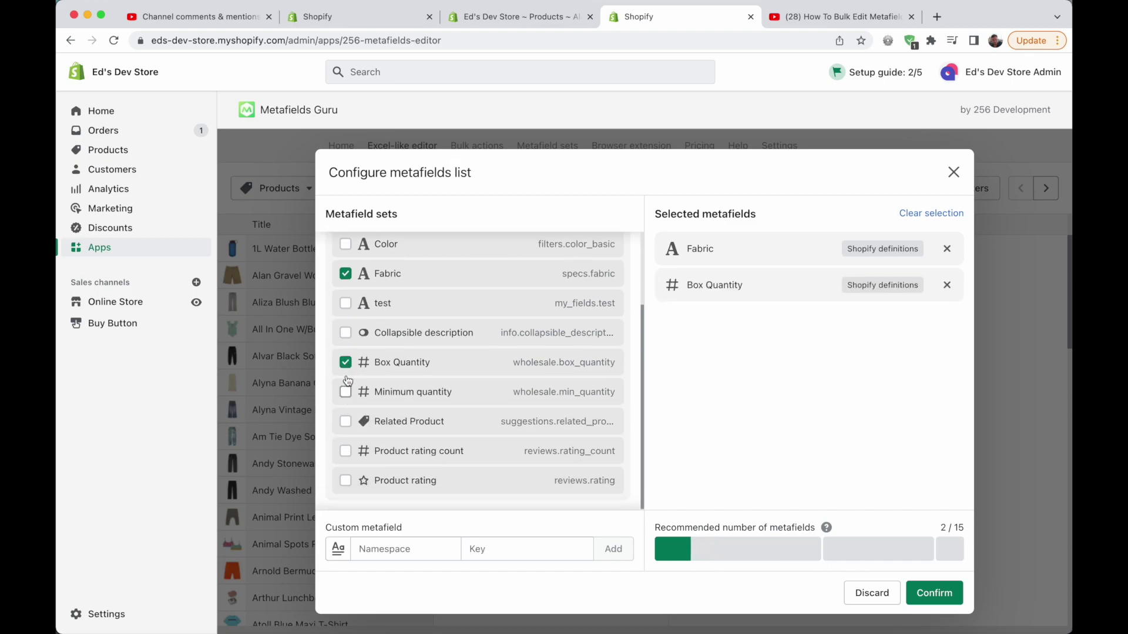
{"action": "left_click", "coordinate": [346, 361]}
{"action": "scroll", "coordinate": [601, 390], "scroll_direction": "up", "scroll_amount": 2}
{"action": "scroll", "coordinate": [600, 391], "scroll_direction": "up", "scroll_amount": 1}
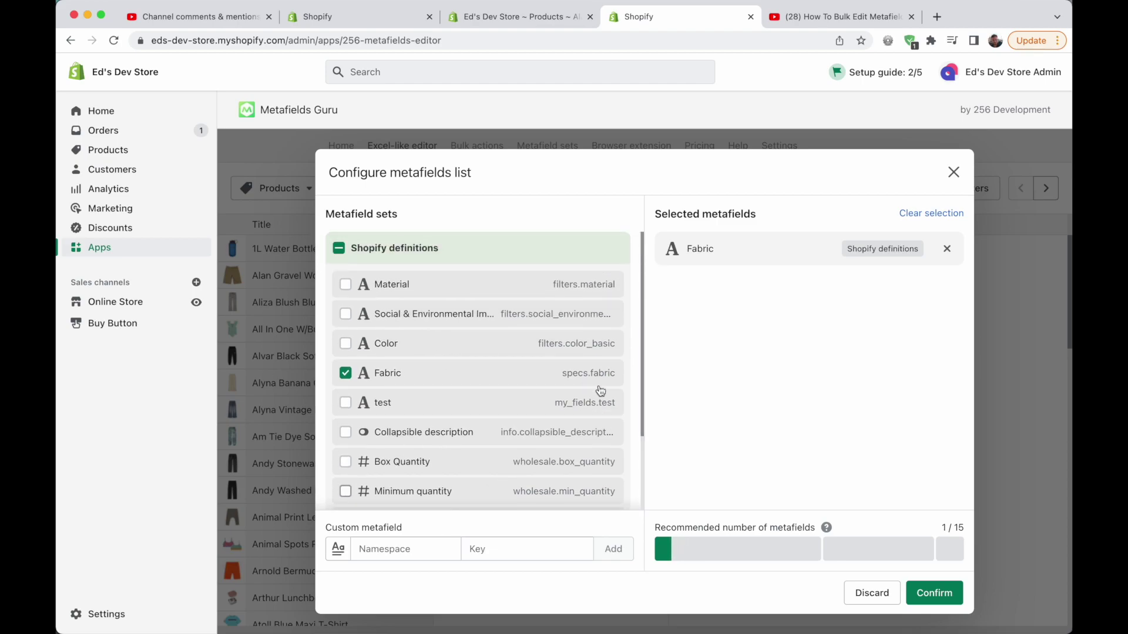
{"action": "left_click", "coordinate": [930, 590]}
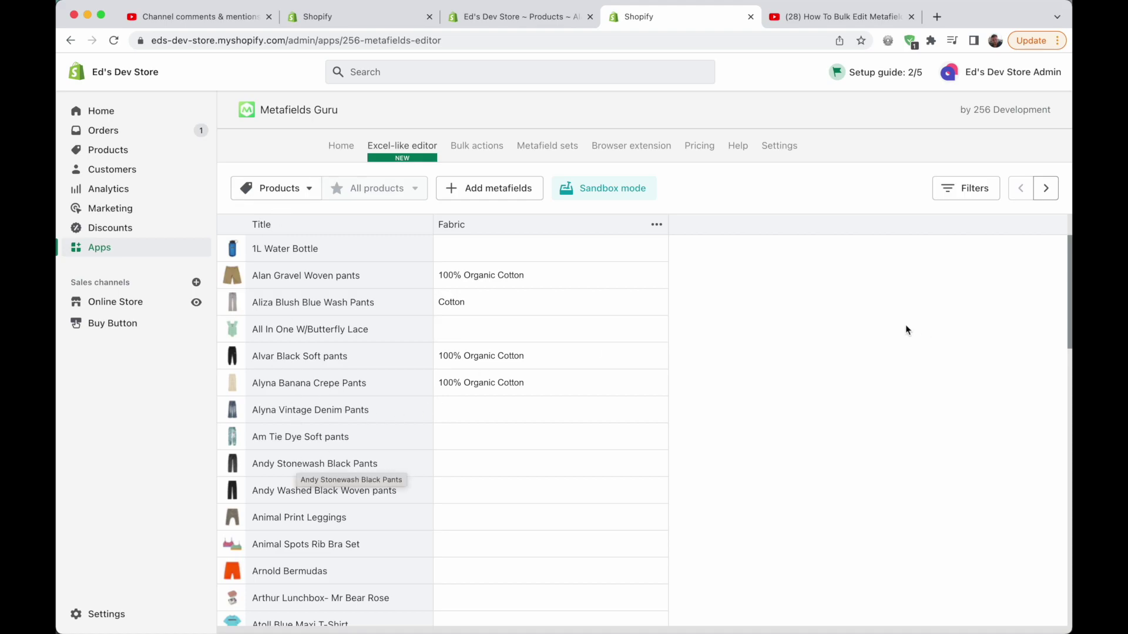
Show the product search and filter options above the metafield grid.
{"action": "left_click", "coordinate": [968, 187]}
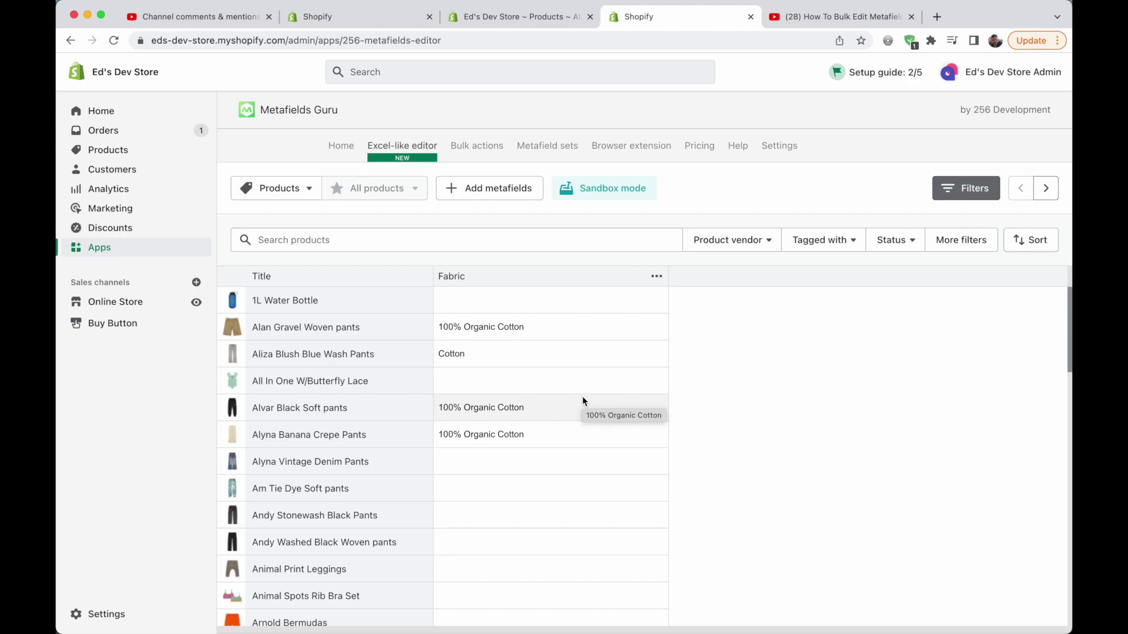
Filter the product grid to the product type Pants and search the products for "cotton".
{"action": "left_click", "coordinate": [458, 352]}
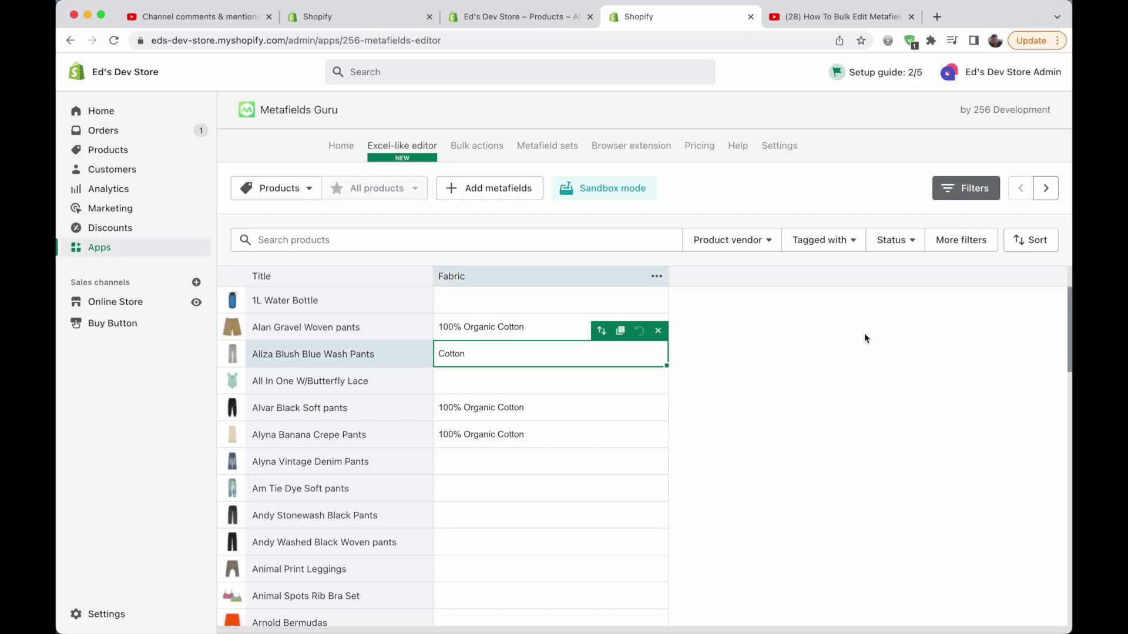
{"action": "left_click", "coordinate": [1008, 241]}
{"action": "left_click", "coordinate": [961, 238]}
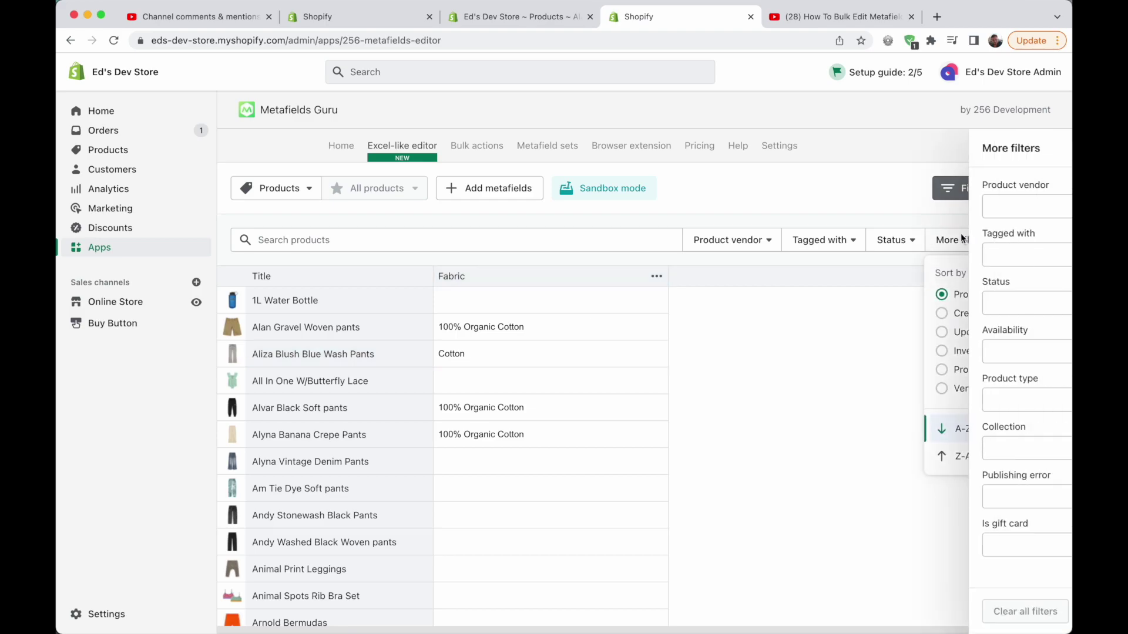
{"action": "left_click", "coordinate": [901, 402]}
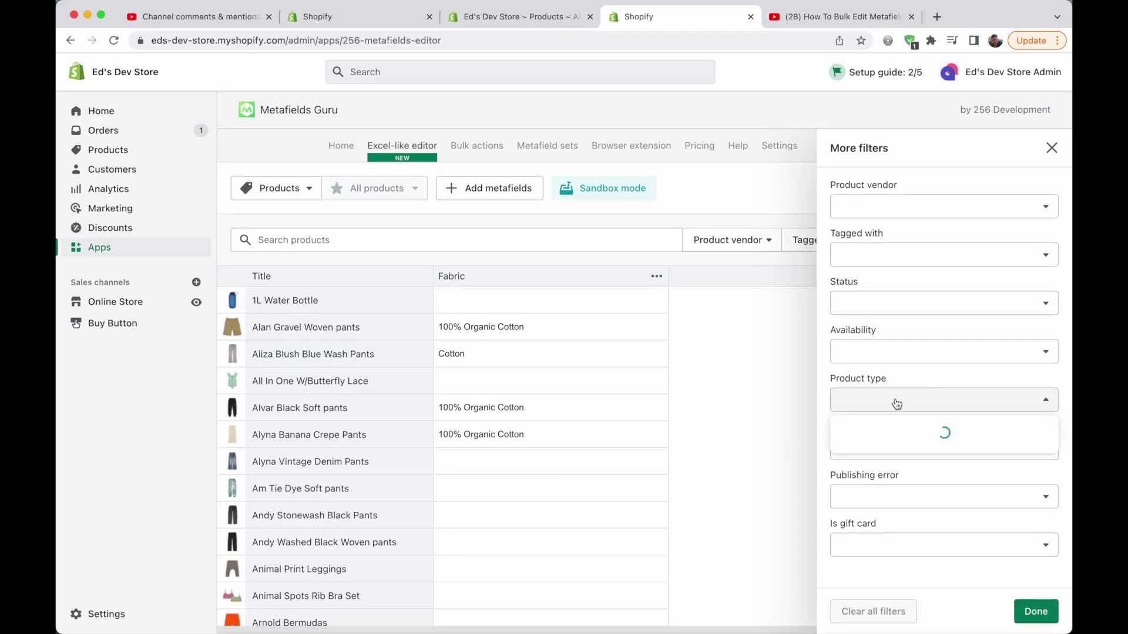
{"action": "left_click", "coordinate": [847, 353]}
{"action": "left_click", "coordinate": [481, 240]}
{"action": "type", "text": "cotton"}
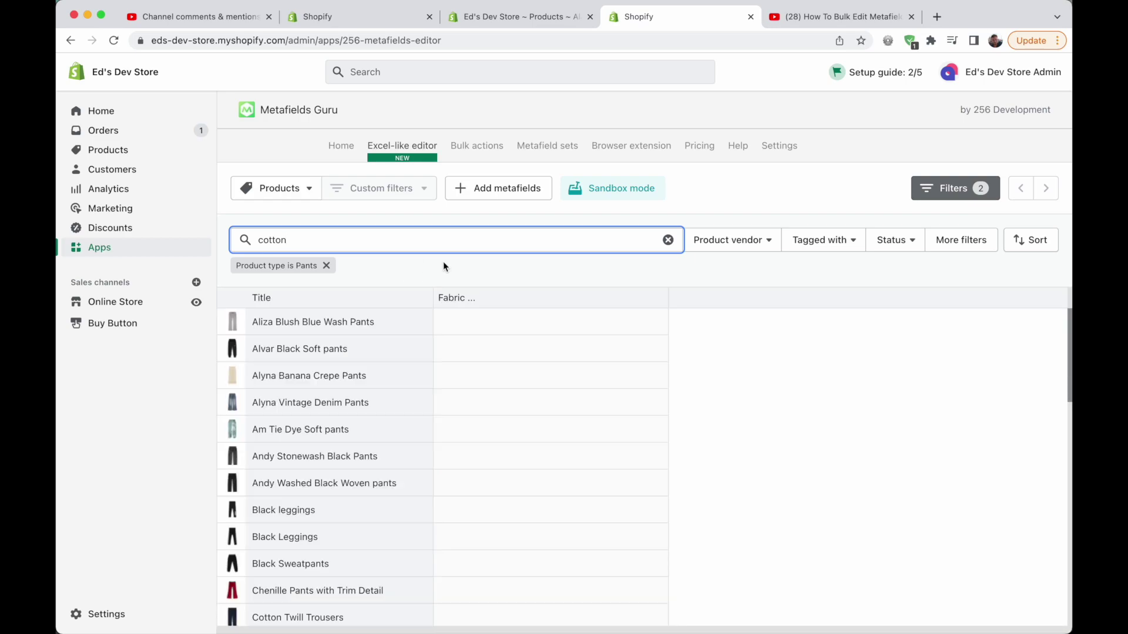
Copy Cotton from Aliza Blush Blue Wash Pants' Fabric cell and fill it from Alyna Vintage Denim Pants through Denim Trousers W/Butterfly Patch.
{"action": "left_click", "coordinate": [499, 334]}
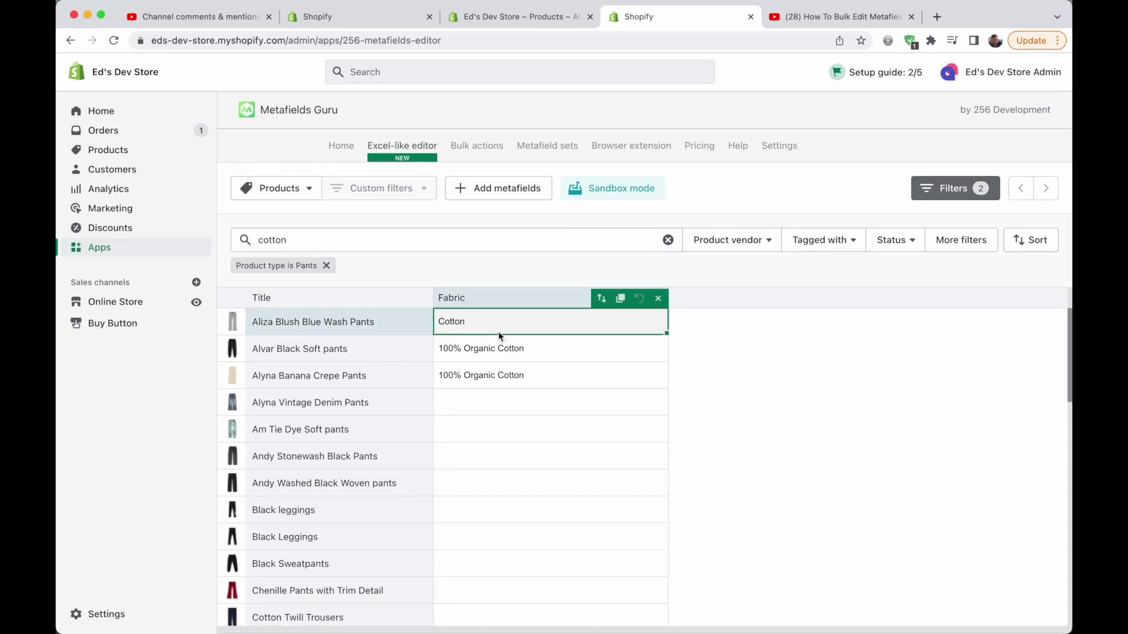
{"action": "left_click", "coordinate": [620, 299]}
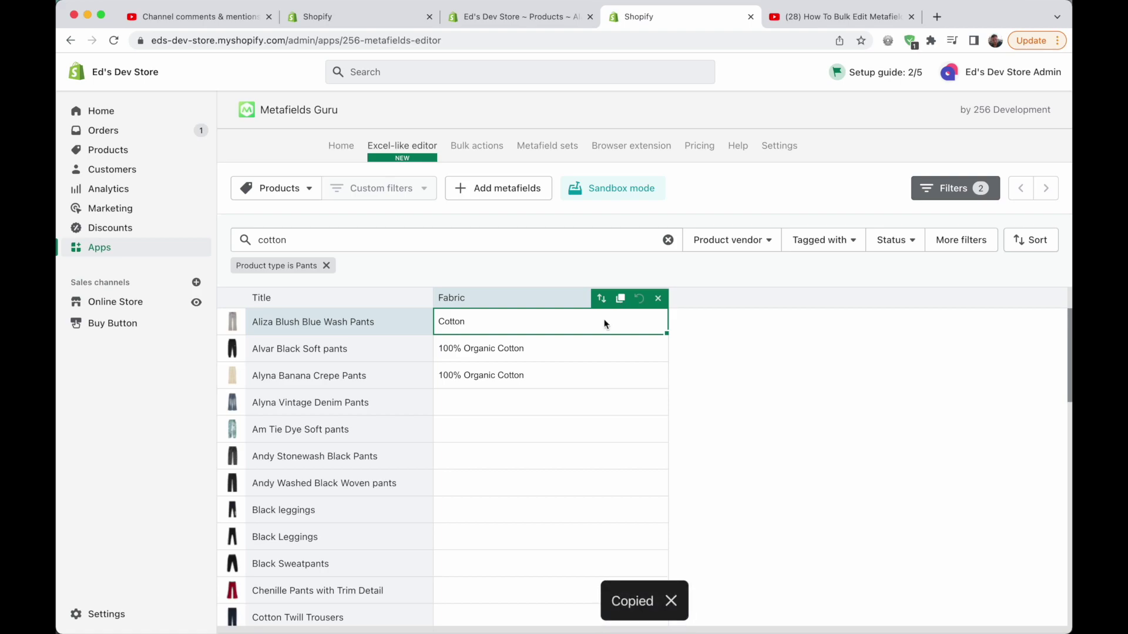
{"action": "left_click", "coordinate": [573, 407]}
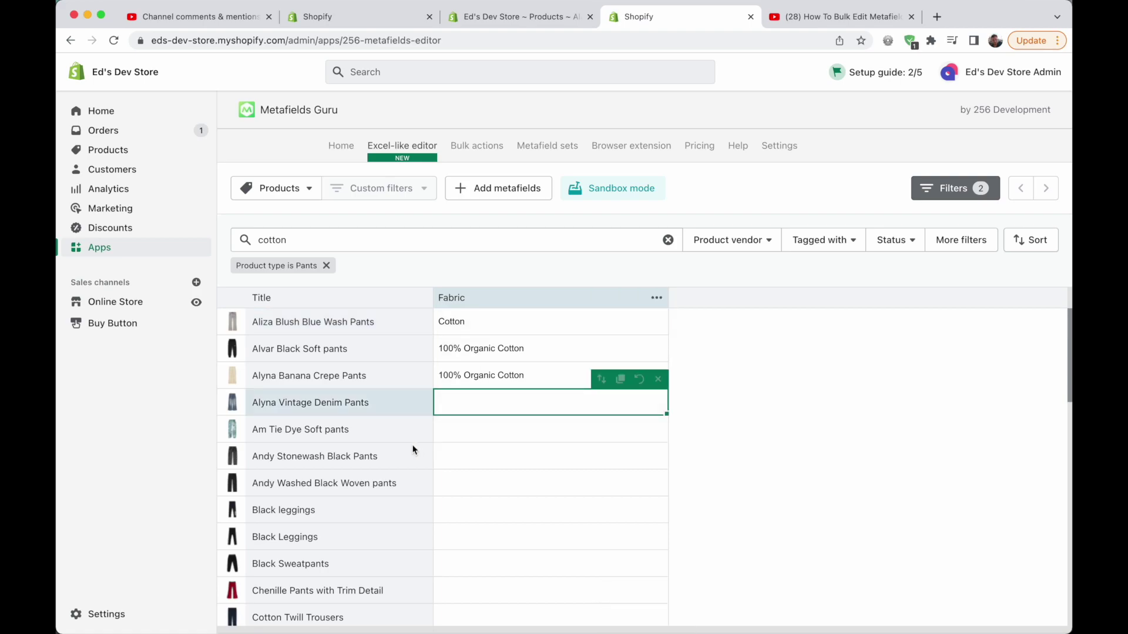
{"action": "scroll", "coordinate": [568, 504], "scroll_direction": "down", "scroll_amount": 1}
{"action": "scroll", "coordinate": [568, 504], "scroll_direction": "down", "scroll_amount": 2}
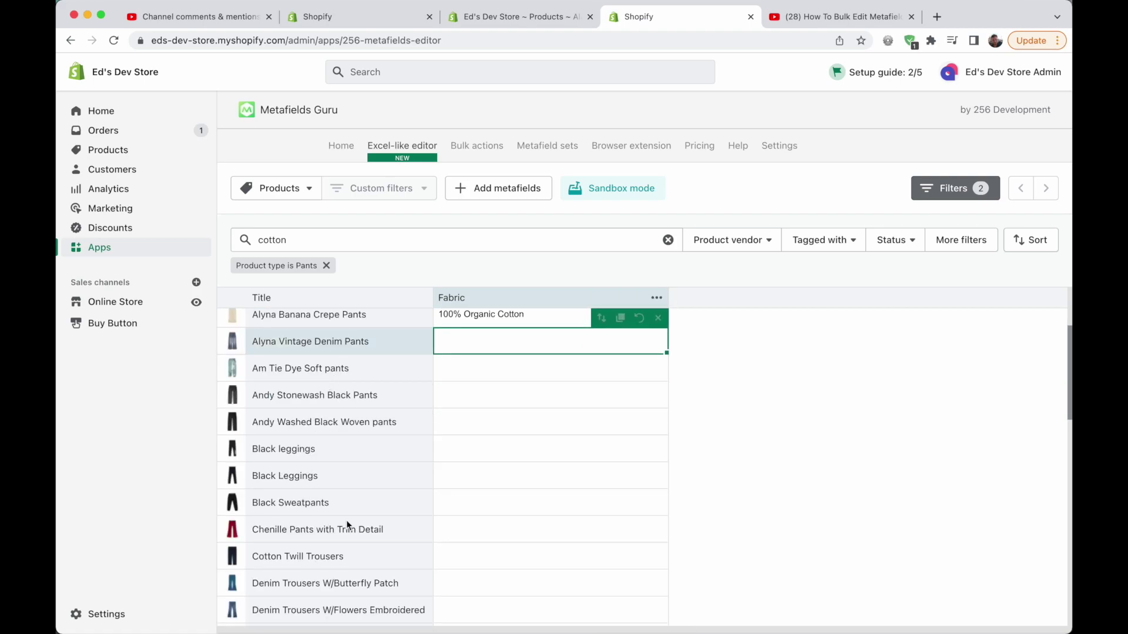
{"action": "left_click_drag", "start_coordinate": [667, 353], "coordinate": [615, 591]}
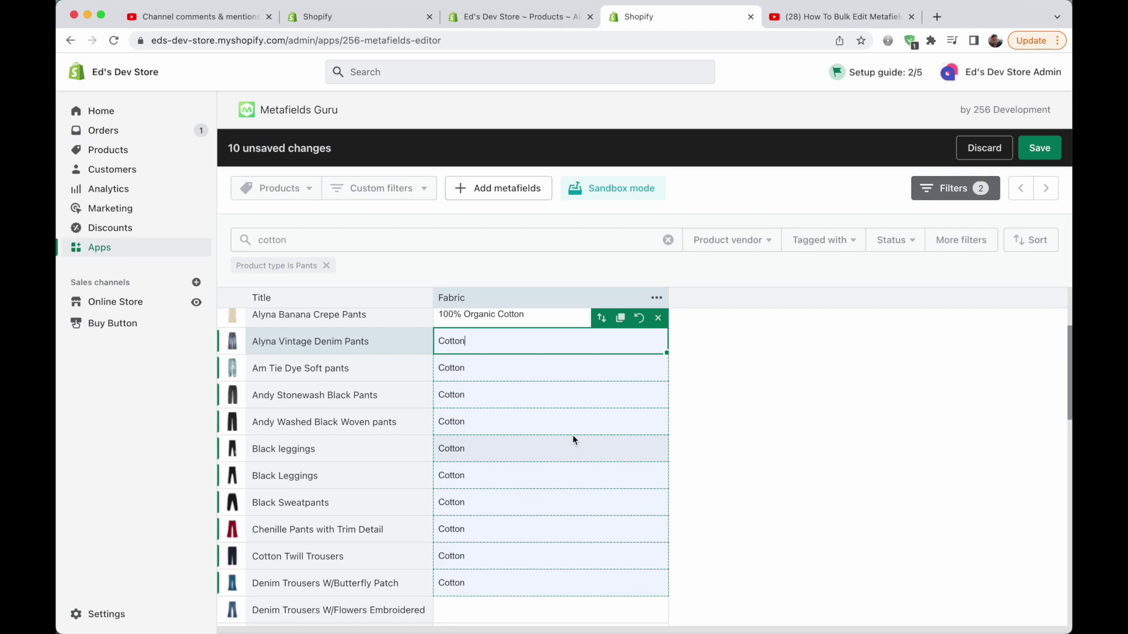
Populate the Cotton value across the whole Fabric column for all the filtered products and review the rows.
{"action": "scroll", "coordinate": [325, 417], "scroll_direction": "up", "scroll_amount": 5}
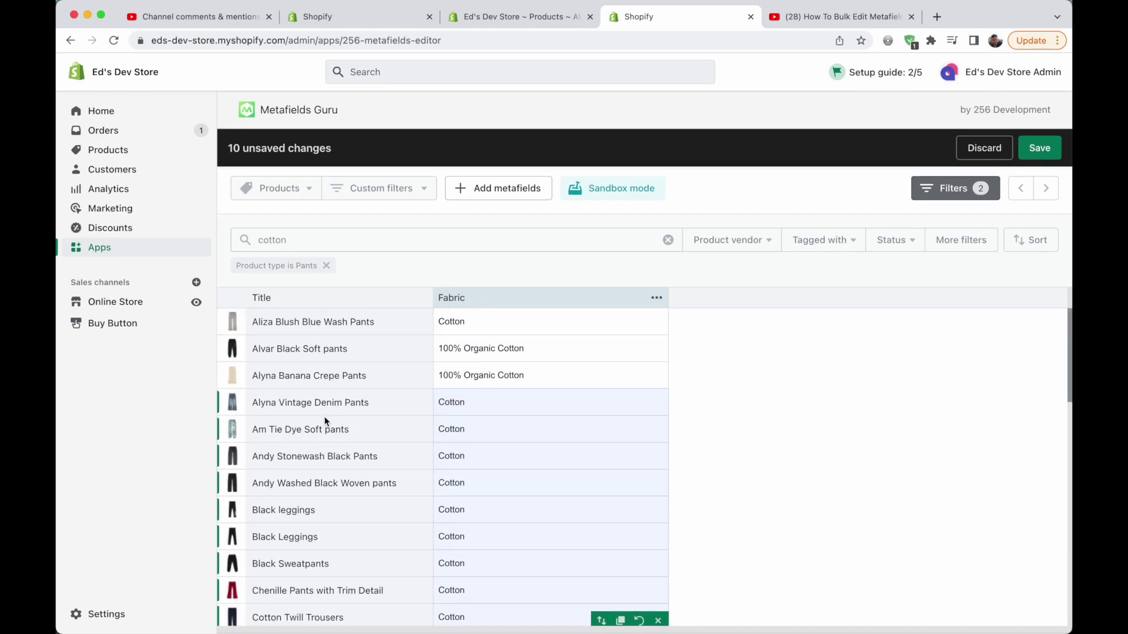
{"action": "scroll", "coordinate": [324, 421], "scroll_direction": "down", "scroll_amount": 10}
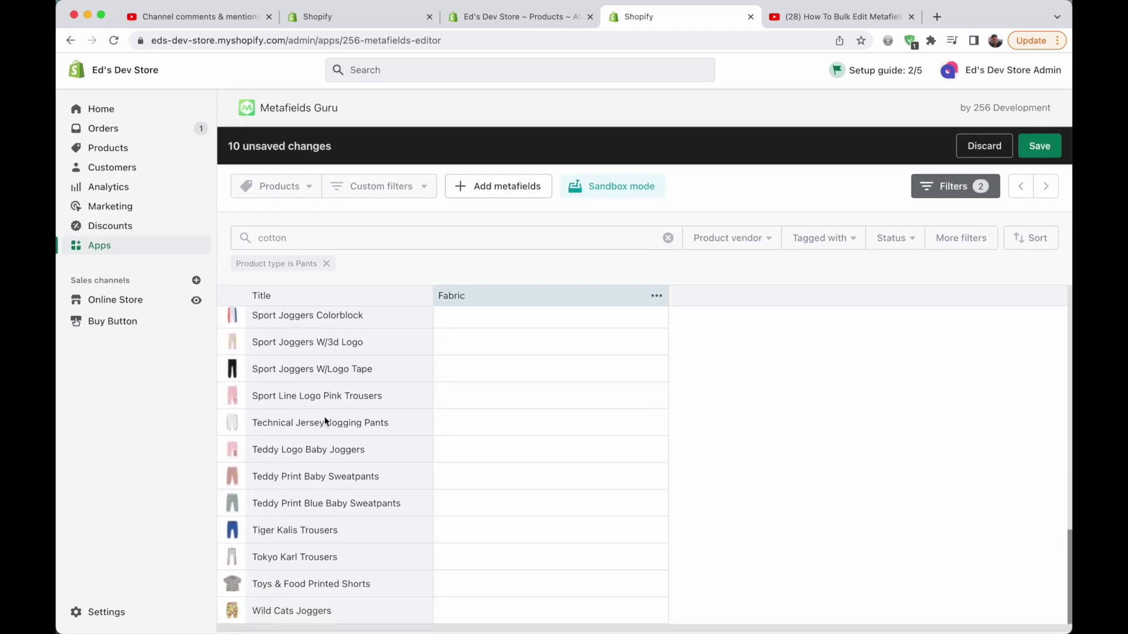
{"action": "scroll", "coordinate": [324, 421], "scroll_direction": "up", "scroll_amount": 5}
{"action": "scroll", "coordinate": [368, 458], "scroll_direction": "up", "scroll_amount": 5}
{"action": "scroll", "coordinate": [367, 458], "scroll_direction": "down", "scroll_amount": 5}
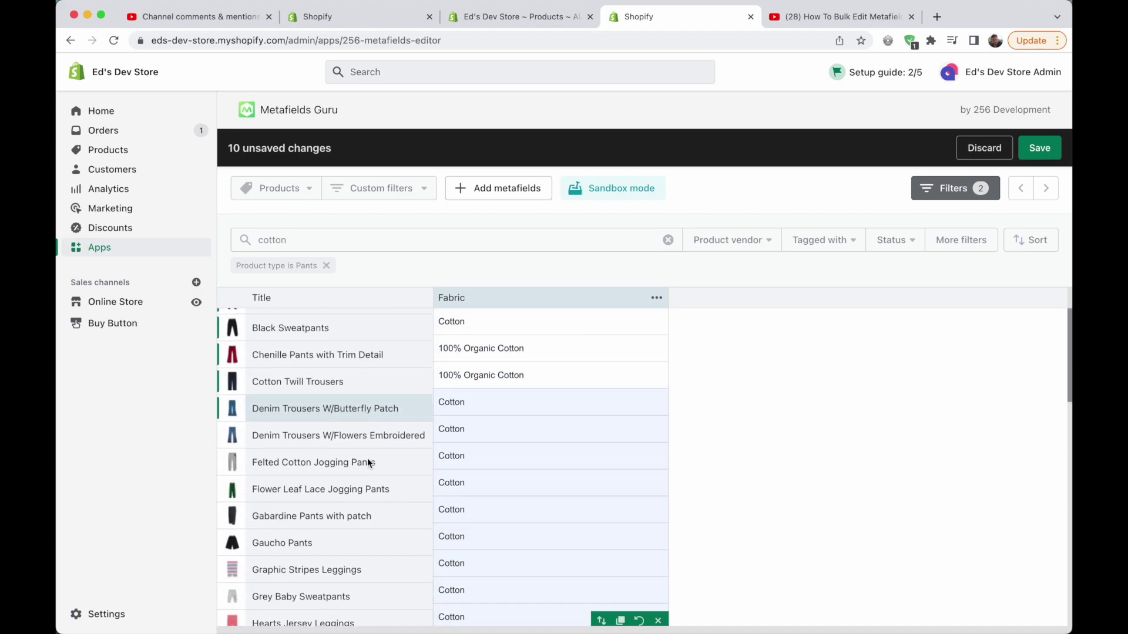
{"action": "scroll", "coordinate": [552, 472], "scroll_direction": "down", "scroll_amount": 5}
{"action": "left_click", "coordinate": [552, 470], "text": "shift"}
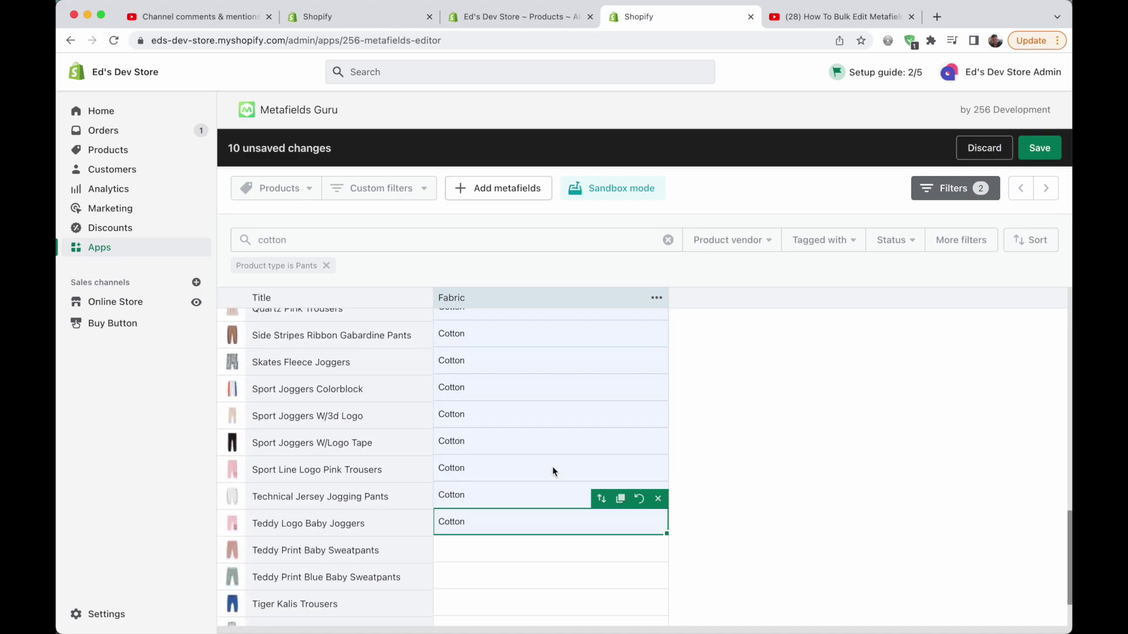
{"action": "scroll", "coordinate": [552, 470], "scroll_direction": "up", "scroll_amount": 10}
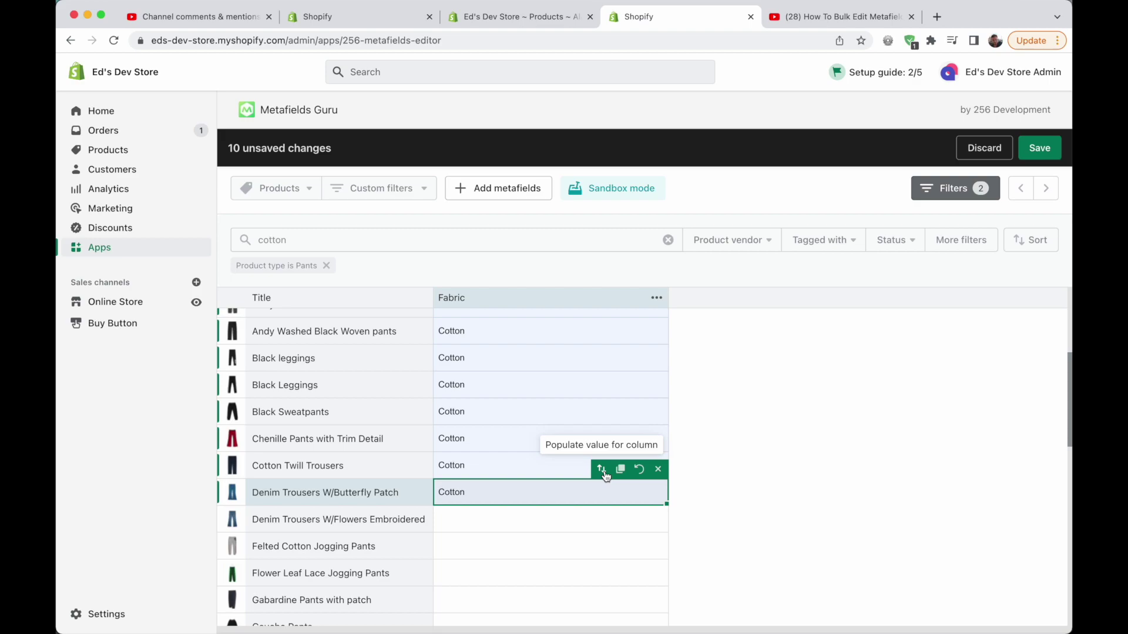
{"action": "left_click", "coordinate": [601, 468]}
{"action": "left_click", "coordinate": [817, 445]}
{"action": "scroll", "coordinate": [534, 513], "scroll_direction": "down", "scroll_amount": 10}
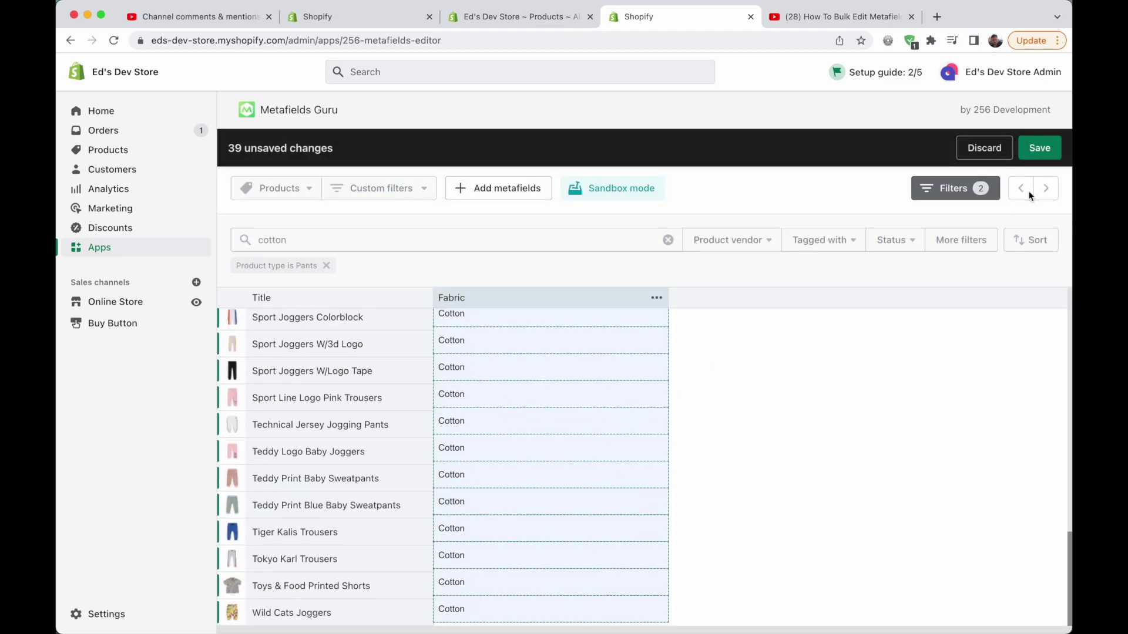
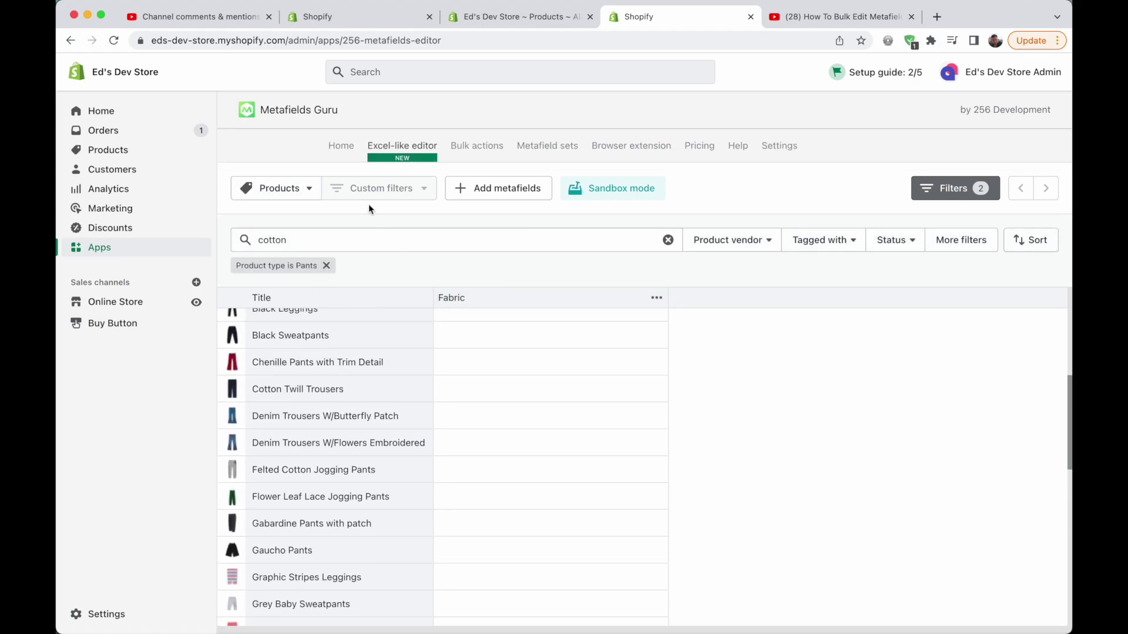
In the bulk actions for products, add a filter condition for Title Contains "Cotton".
{"action": "left_click", "coordinate": [463, 147]}
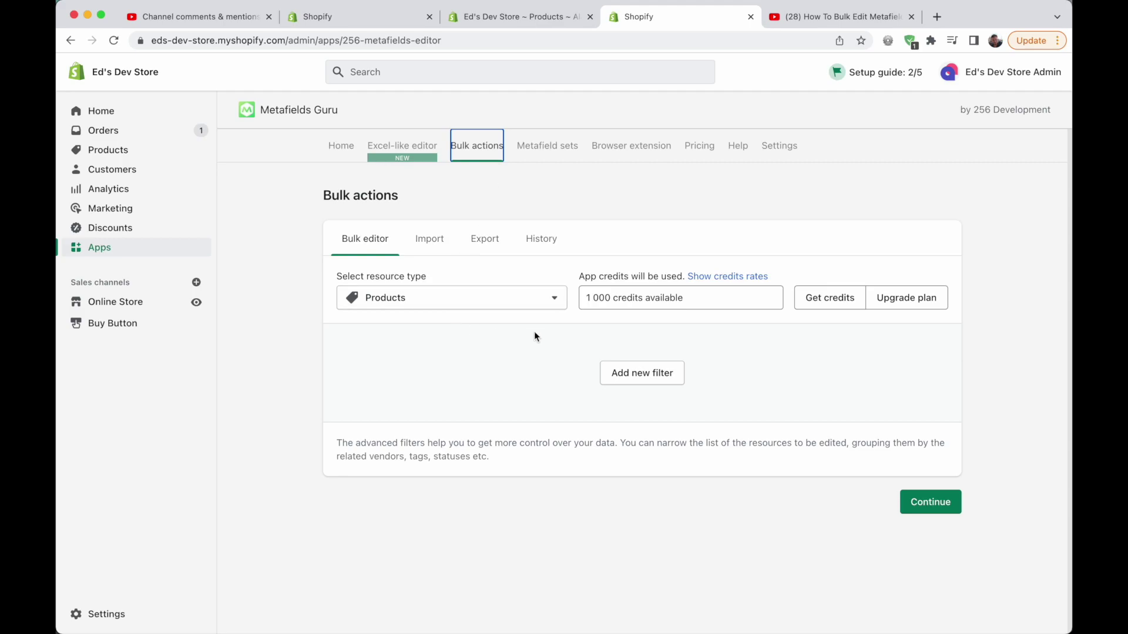
{"action": "left_click", "coordinate": [639, 371]}
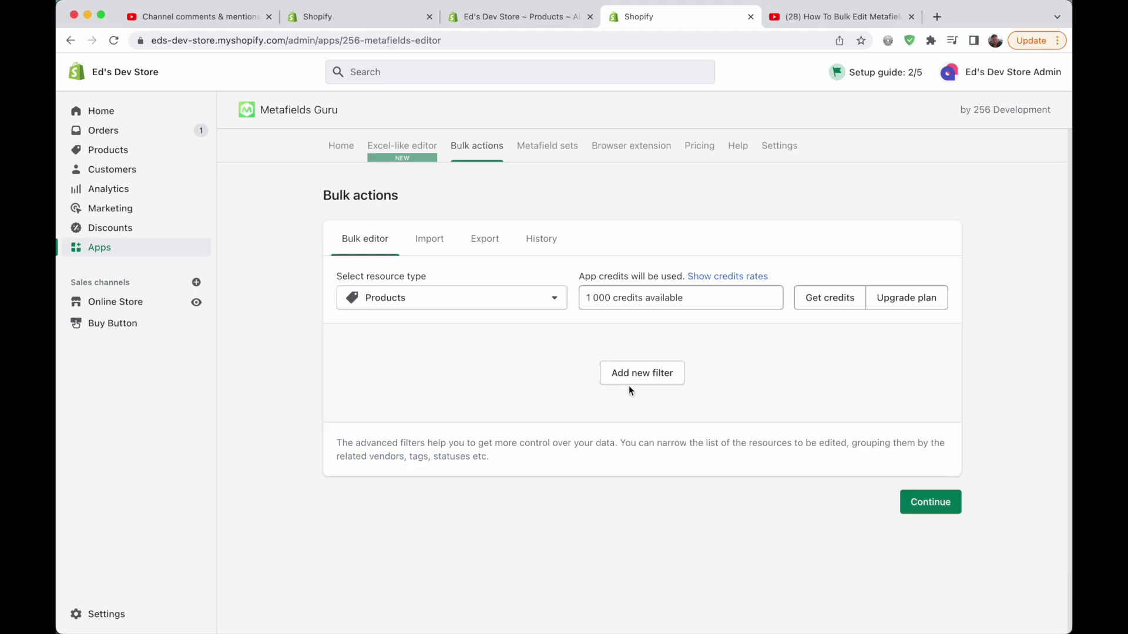
{"action": "left_click", "coordinate": [628, 385]}
{"action": "left_click", "coordinate": [478, 396]}
{"action": "left_click", "coordinate": [284, 386]}
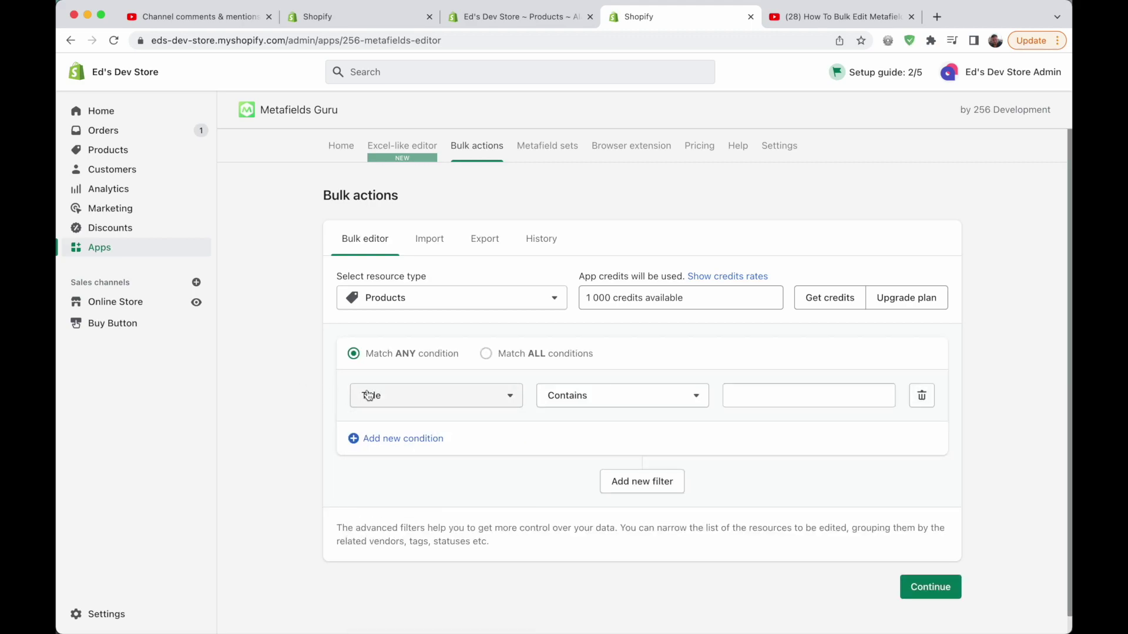
{"action": "left_click", "coordinate": [781, 390]}
{"action": "type", "text": "Cotton"}
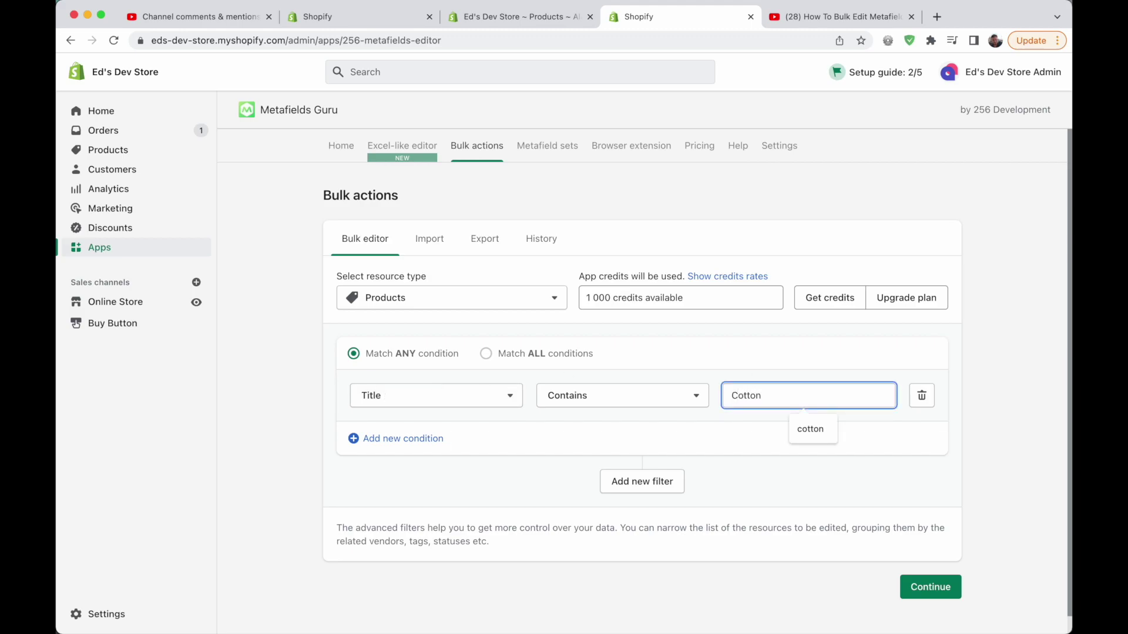
{"action": "left_click", "coordinate": [311, 403]}
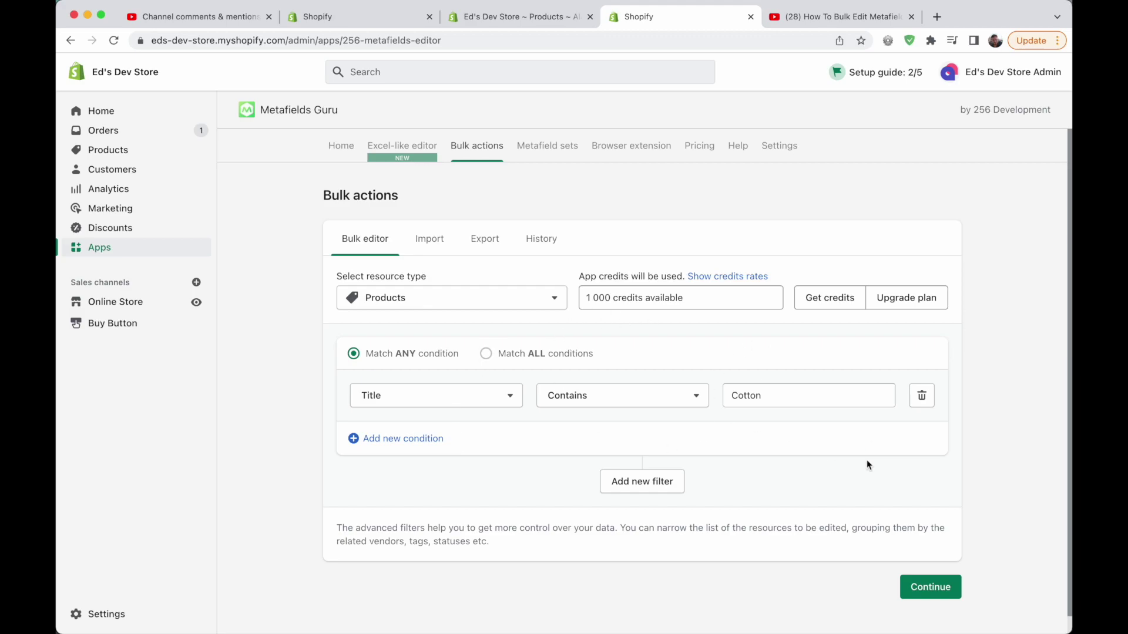
Continue to the bulk edit actions and check the action types, keeping Create or update a metafield.
{"action": "left_click", "coordinate": [946, 599]}
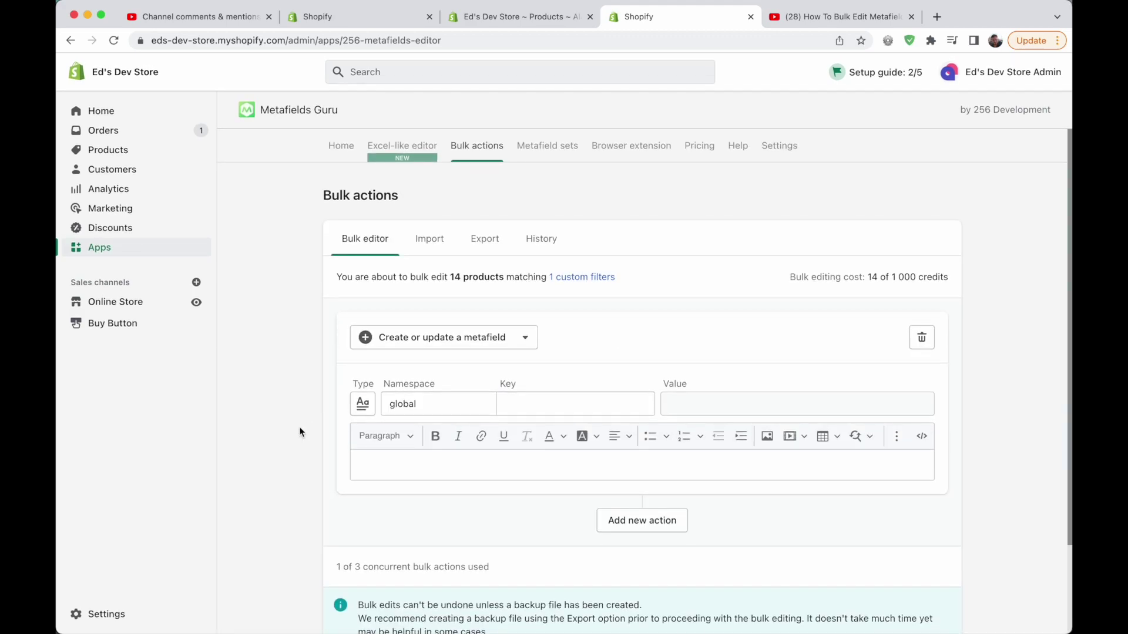
{"action": "left_click", "coordinate": [441, 403]}
{"action": "left_click", "coordinate": [502, 352]}
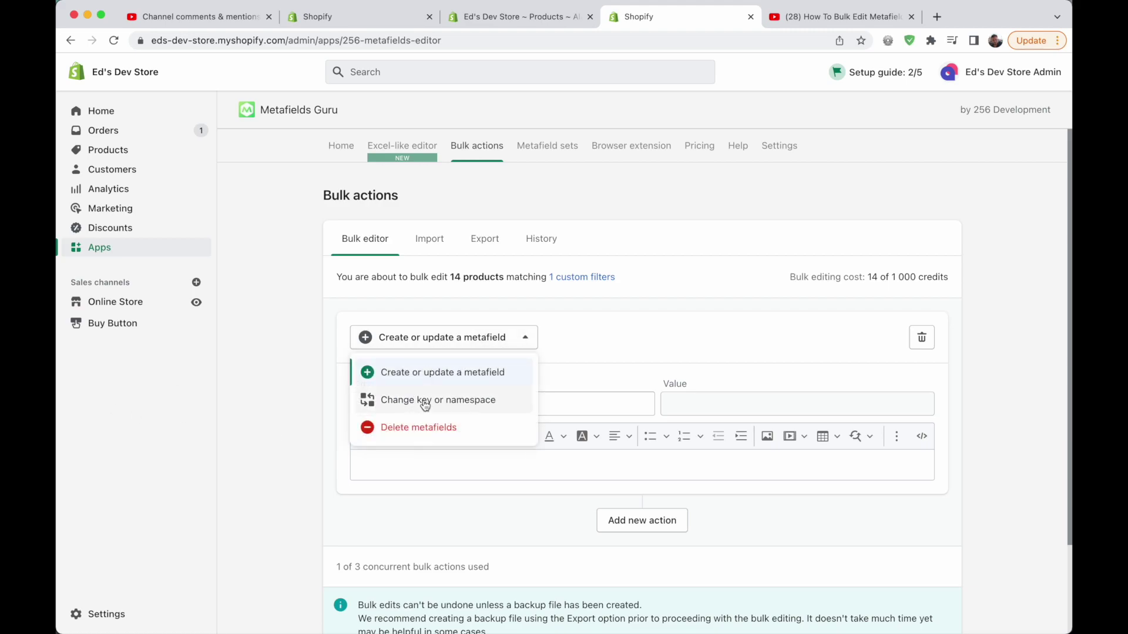
{"action": "left_click", "coordinate": [568, 353]}
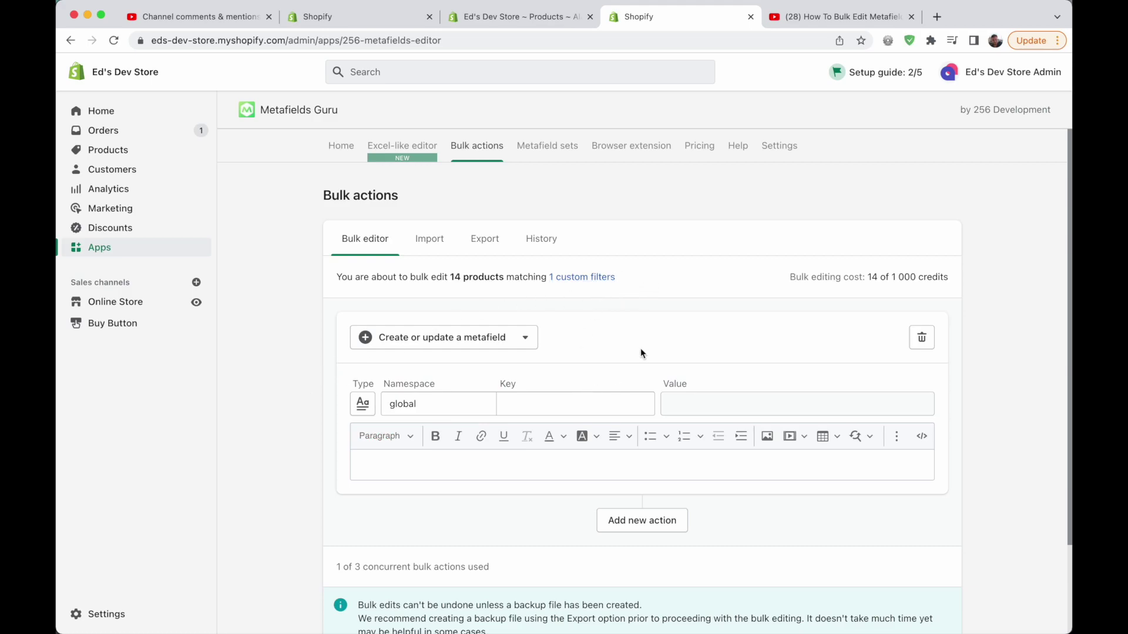
Define the metafield to create or update with namespace "filters", key "fabric" and value "Cotton".
{"action": "left_click", "coordinate": [441, 400]}
{"action": "key", "text": "BackSpace"}
{"action": "key", "text": "BackSpace"}
{"action": "key", "text": "BackSpace"}
{"action": "key", "text": "BackSpace"}
{"action": "key", "text": "BackSpace"}
{"action": "key", "text": "BackSpace"}
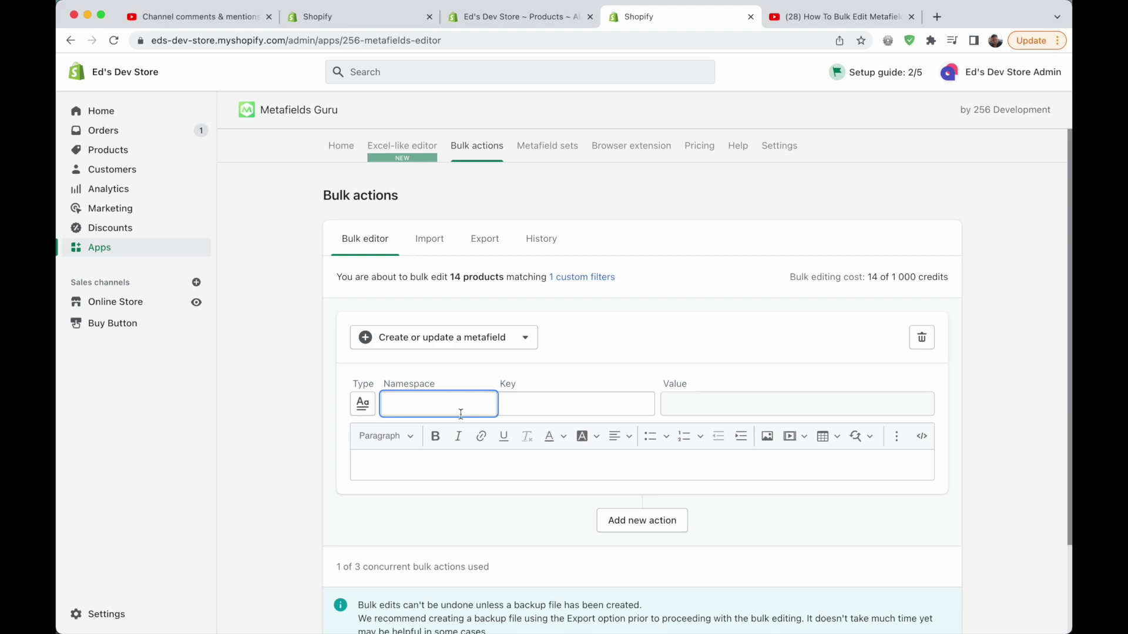
{"action": "type", "text": "filters"}
{"action": "key", "text": "Tab"}
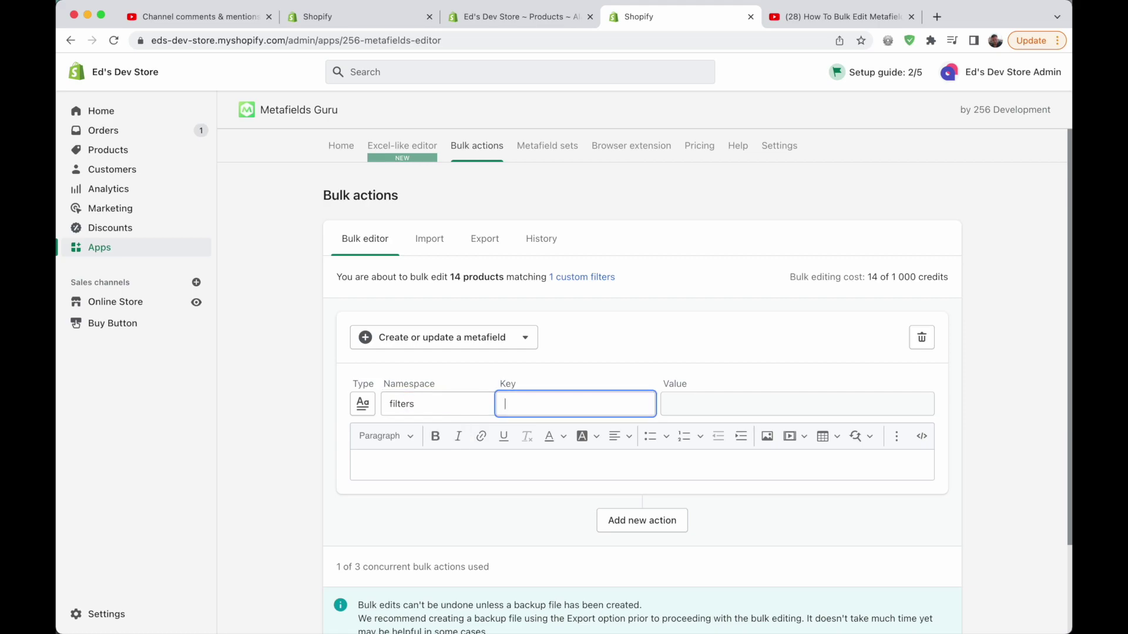
{"action": "type", "text": "fabric"}
{"action": "left_click", "coordinate": [433, 462]}
{"action": "type", "text": "Cotton"}
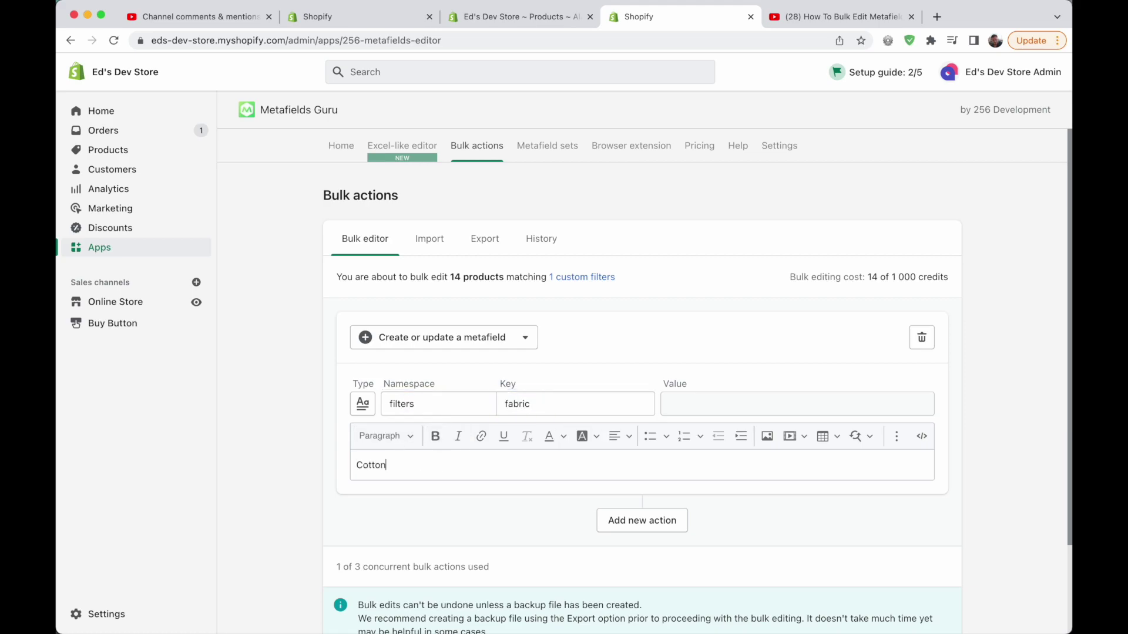
Bring up the bulk edit confirmation, check its app credit cost, and dismiss it without applying the action.
{"action": "scroll", "coordinate": [304, 503], "scroll_direction": "down", "scroll_amount": 3}
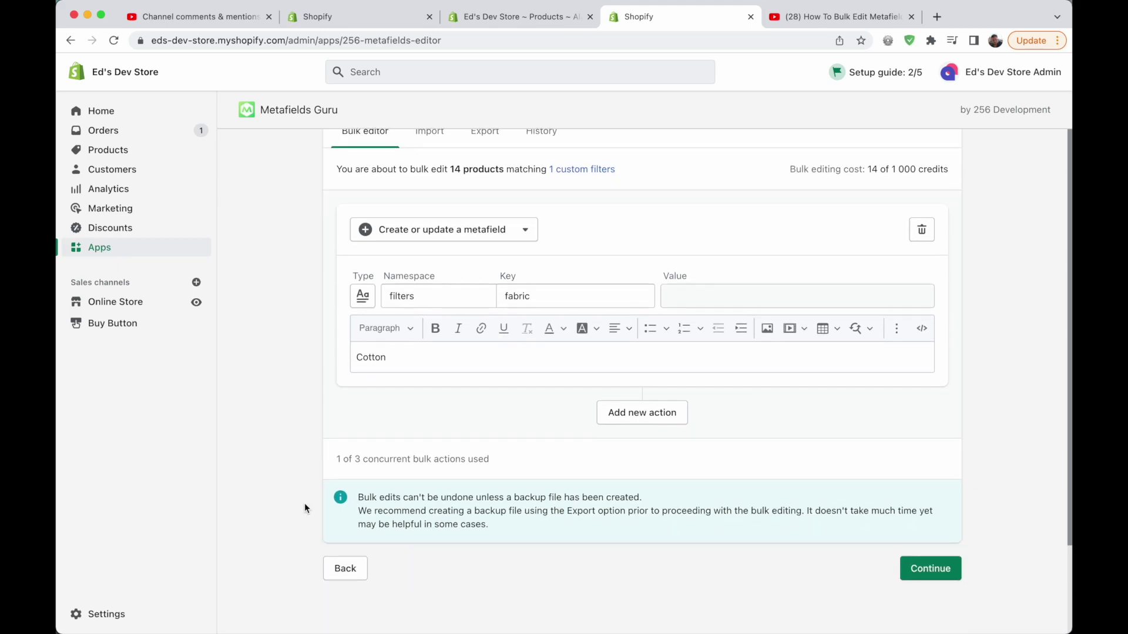
{"action": "left_click", "coordinate": [924, 570]}
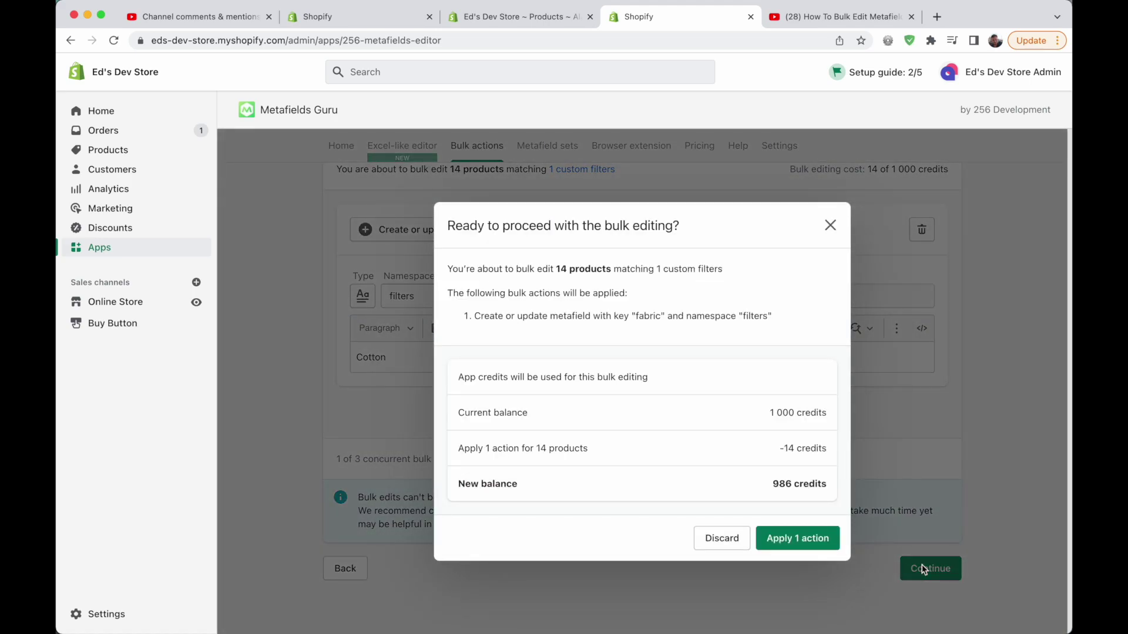
{"action": "left_click_drag", "start_coordinate": [758, 413], "coordinate": [809, 411]}
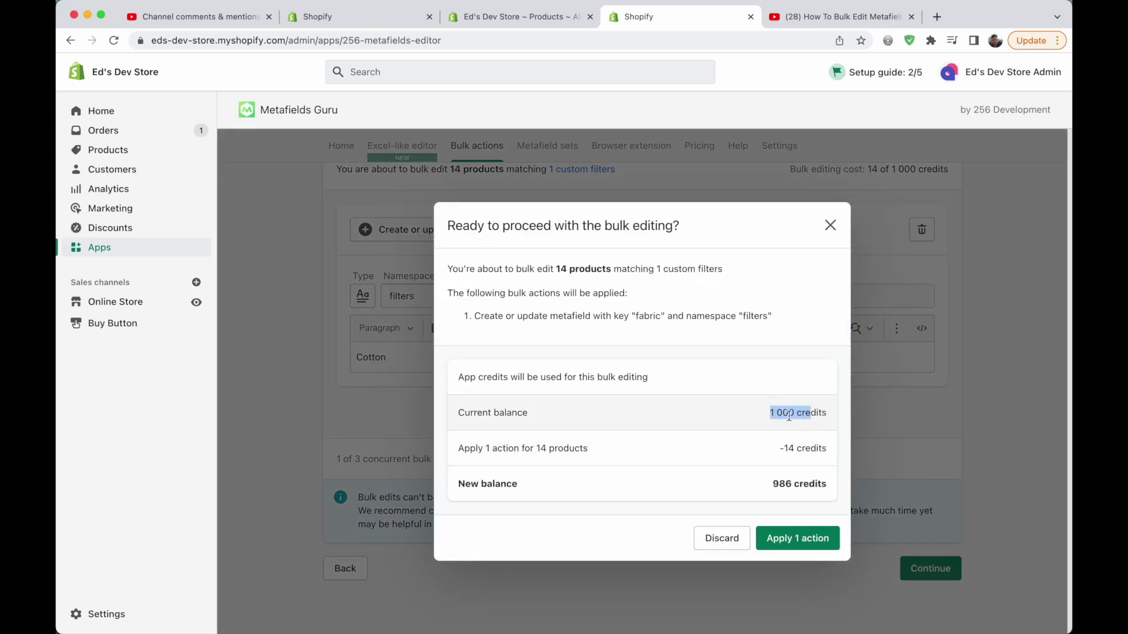
{"action": "left_click", "coordinate": [830, 225]}
Go to the app's pricing page and compare which subscription plans include the Excel-like editor.
{"action": "left_click", "coordinate": [699, 146]}
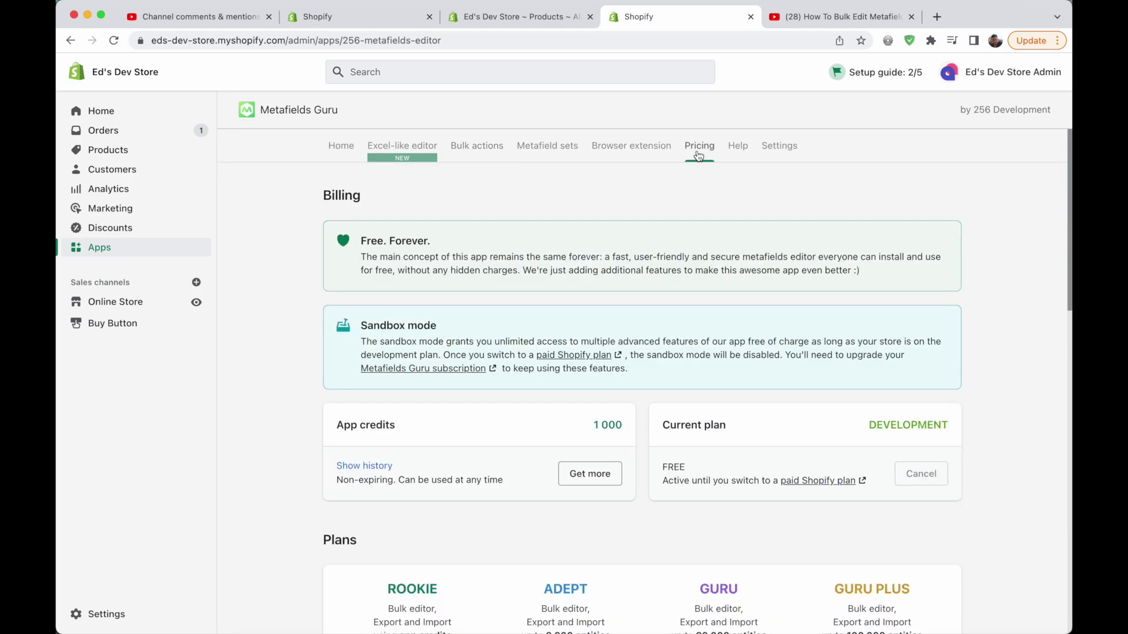
{"action": "scroll", "coordinate": [275, 333], "scroll_direction": "down", "scroll_amount": 6}
{"action": "scroll", "coordinate": [275, 340], "scroll_direction": "up", "scroll_amount": 1}
{"action": "scroll", "coordinate": [275, 340], "scroll_direction": "down", "scroll_amount": 2}
{"action": "scroll", "coordinate": [275, 339], "scroll_direction": "up", "scroll_amount": 2}
{"action": "scroll", "coordinate": [276, 339], "scroll_direction": "up", "scroll_amount": 1}
{"action": "left_click_drag", "start_coordinate": [539, 306], "coordinate": [610, 306]}
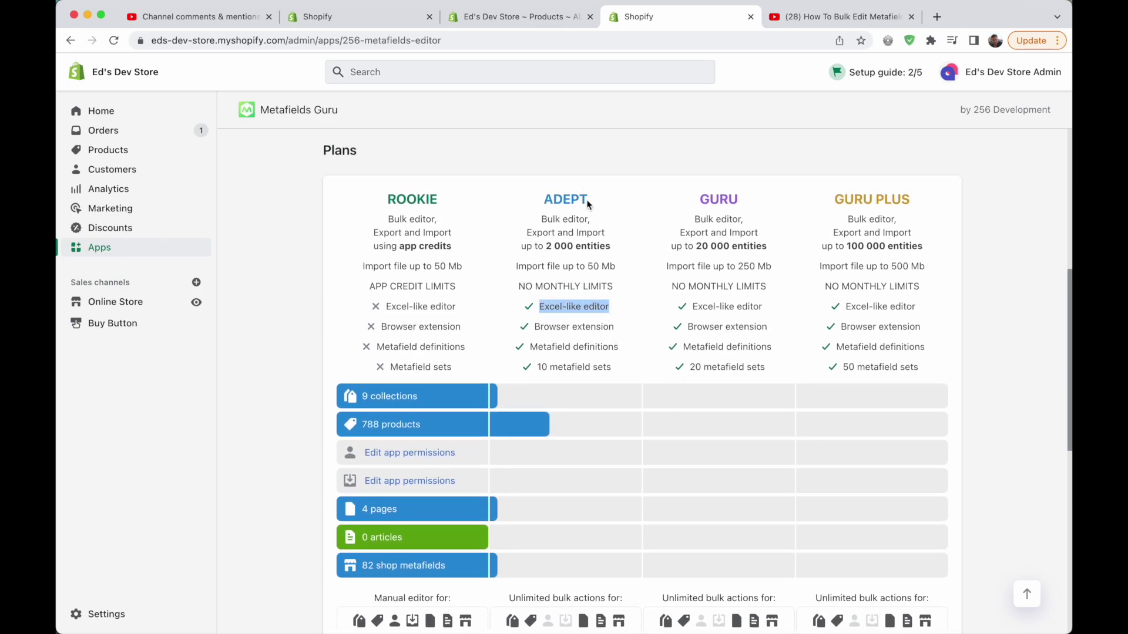
Examine the Rookie plan's feature restrictions and app credit limits, and compare them with the Adept plan and its price.
{"action": "left_click", "coordinate": [590, 381]}
{"action": "scroll", "coordinate": [589, 381], "scroll_direction": "up", "scroll_amount": 1}
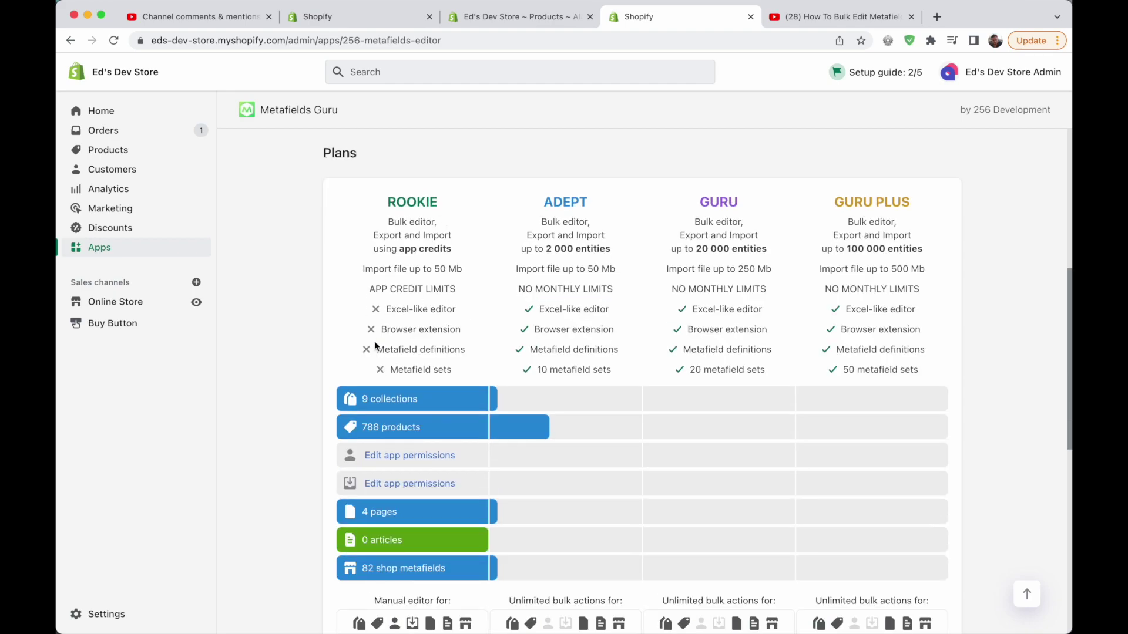
{"action": "left_click_drag", "start_coordinate": [404, 306], "coordinate": [461, 309]}
{"action": "left_click", "coordinate": [441, 311]}
{"action": "scroll", "coordinate": [386, 336], "scroll_direction": "down", "scroll_amount": 1}
{"action": "left_click_drag", "start_coordinate": [367, 258], "coordinate": [458, 266]}
{"action": "left_click", "coordinate": [458, 265]}
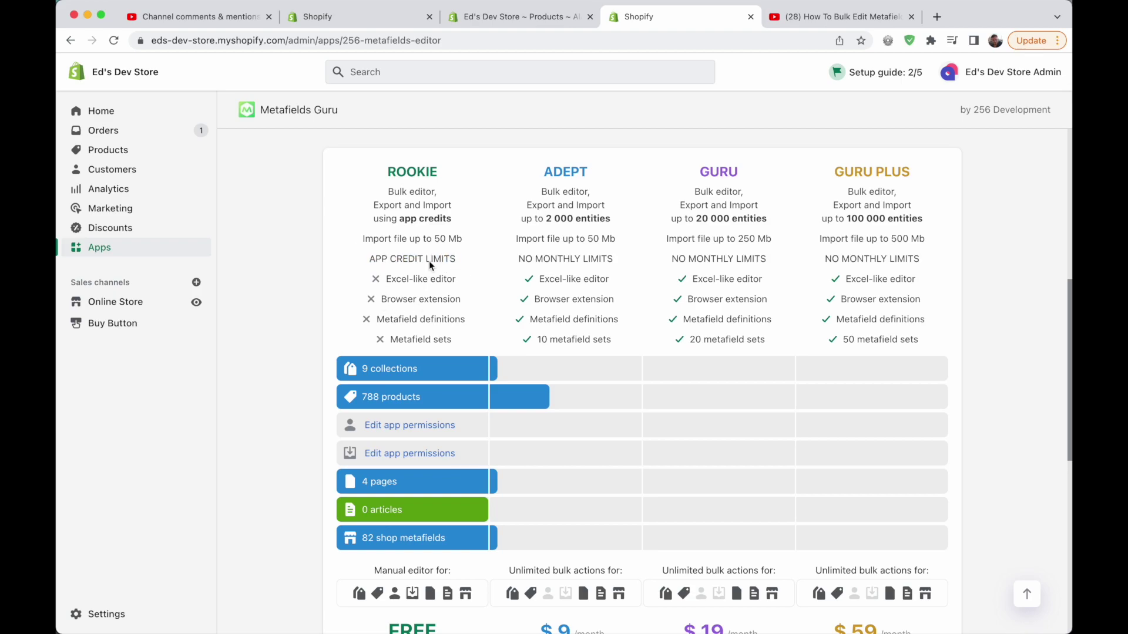
{"action": "scroll", "coordinate": [403, 301], "scroll_direction": "down", "scroll_amount": 3}
{"action": "scroll", "coordinate": [271, 456], "scroll_direction": "up", "scroll_amount": 5}
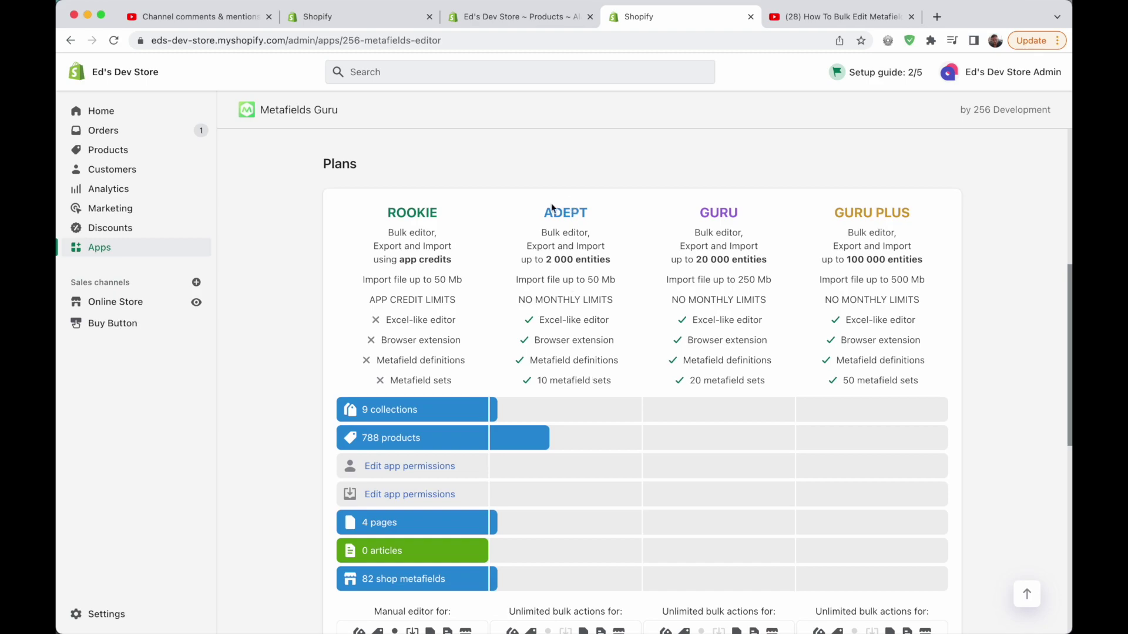
Examine the Adept plan's monthly price and entity limit, and compare them with the other subscription plans.
{"action": "scroll", "coordinate": [550, 309], "scroll_direction": "down", "scroll_amount": 6}
{"action": "left_click_drag", "start_coordinate": [515, 451], "coordinate": [593, 449]}
{"action": "left_click", "coordinate": [582, 451]}
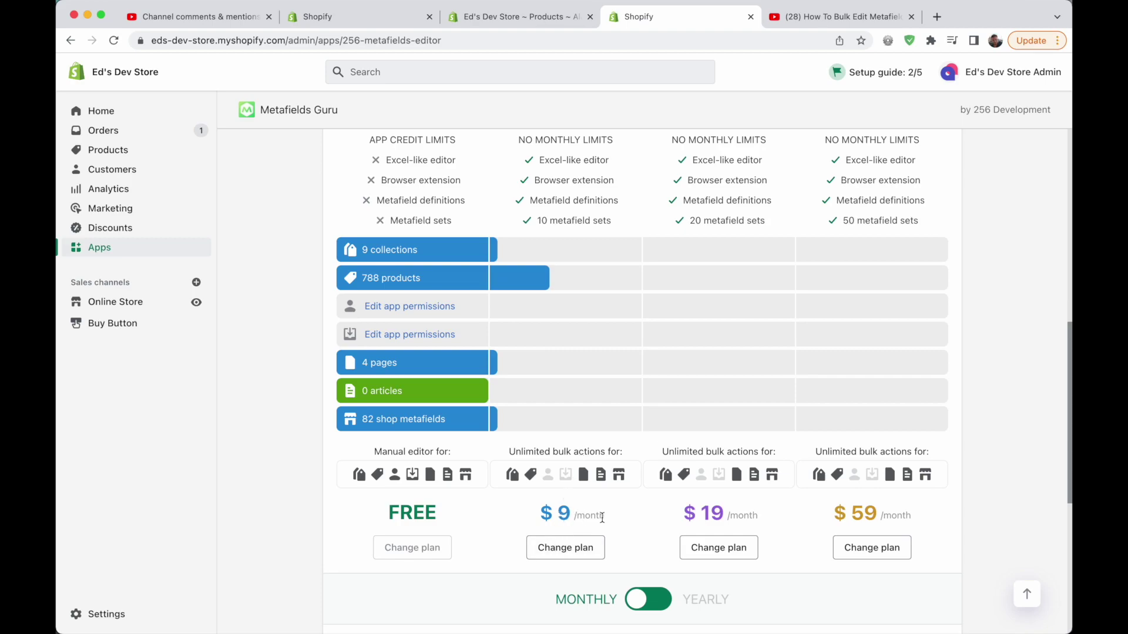
{"action": "scroll", "coordinate": [602, 517], "scroll_direction": "up", "scroll_amount": 6}
{"action": "scroll", "coordinate": [602, 518], "scroll_direction": "down", "scroll_amount": 5}
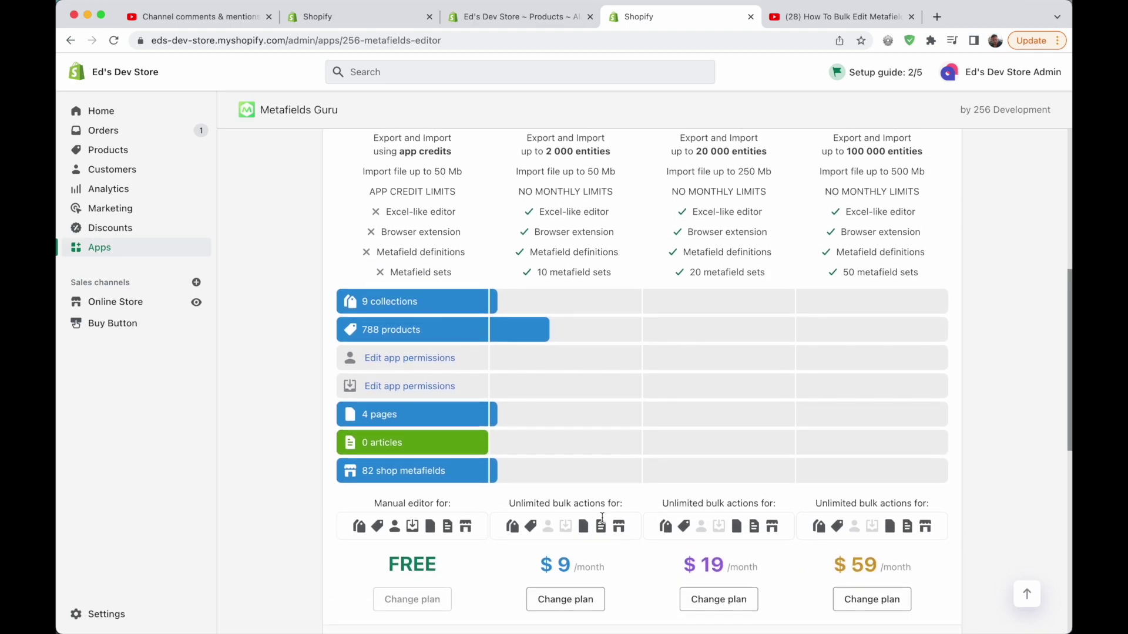
{"action": "scroll", "coordinate": [602, 517], "scroll_direction": "up", "scroll_amount": 2}
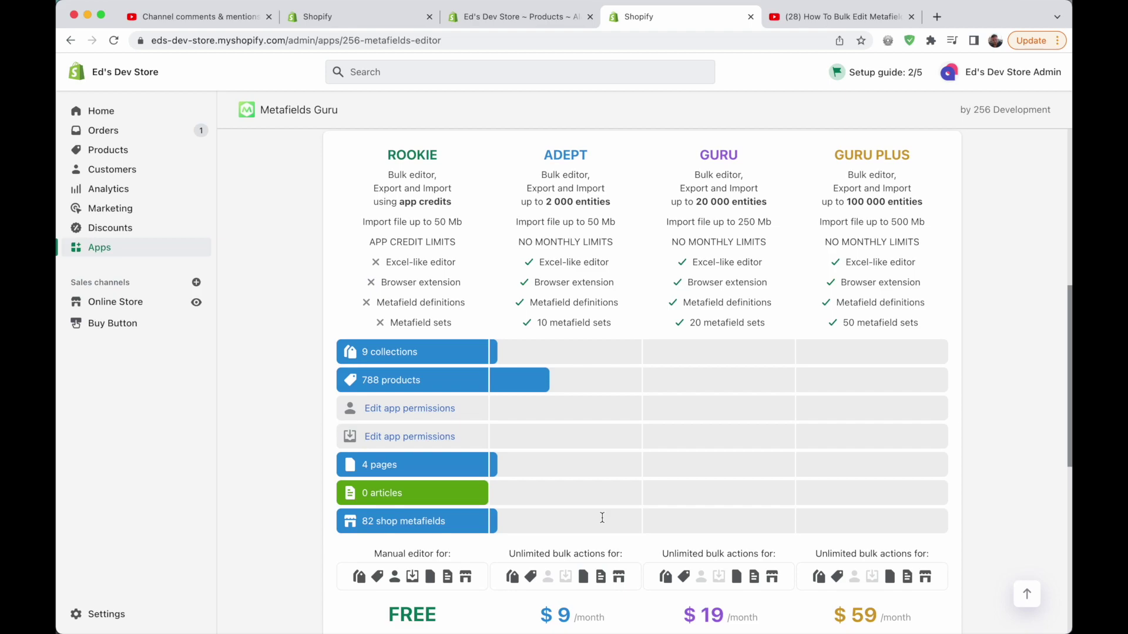
{"action": "left_click_drag", "start_coordinate": [543, 201], "coordinate": [591, 200]}
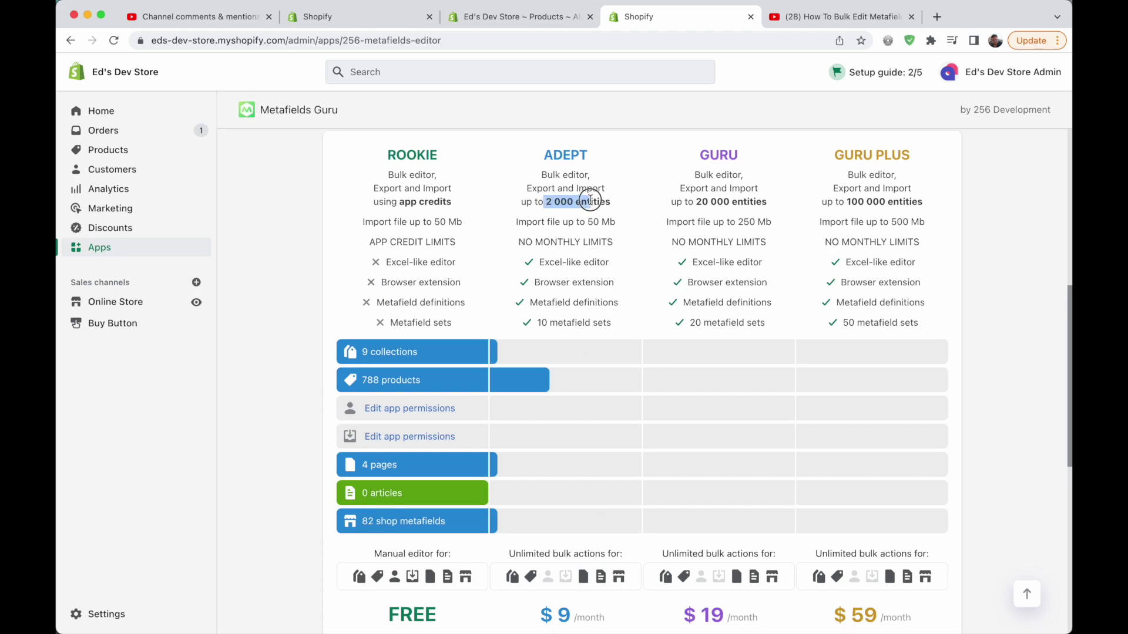
{"action": "left_click", "coordinate": [558, 247]}
{"action": "scroll", "coordinate": [577, 541], "scroll_direction": "down", "scroll_amount": 3}
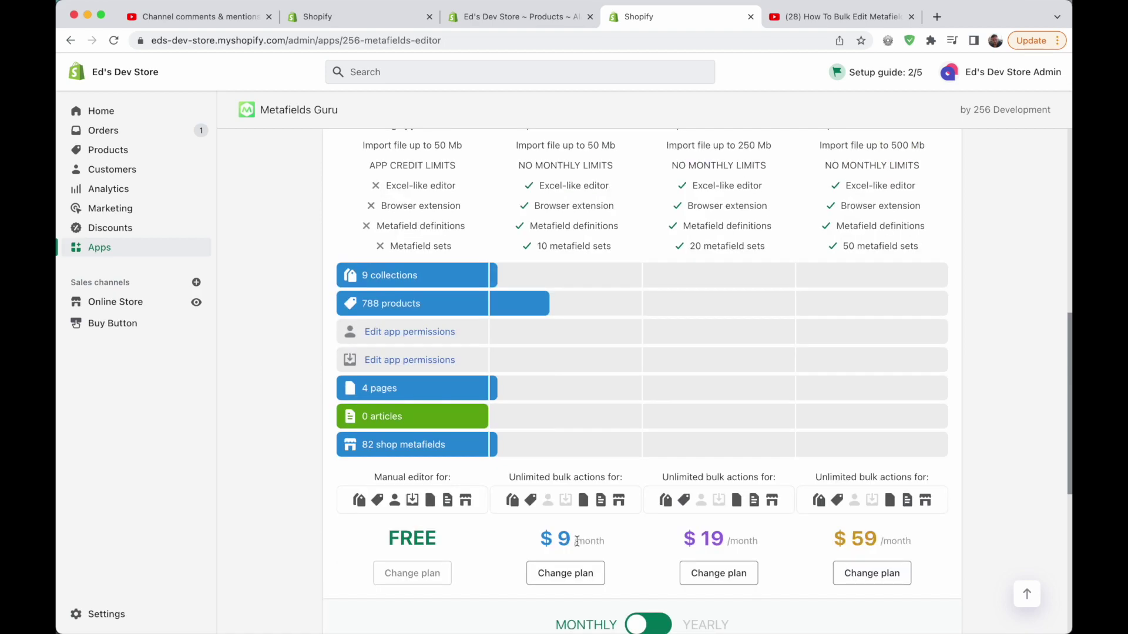
{"action": "left_click_drag", "start_coordinate": [535, 539], "coordinate": [611, 536]}
{"action": "left_click", "coordinate": [599, 539]}
Check the store's current plan and app credits above the plan comparison.
{"action": "scroll", "coordinate": [731, 485], "scroll_direction": "up", "scroll_amount": 9}
{"action": "scroll", "coordinate": [731, 485], "scroll_direction": "down", "scroll_amount": 2}
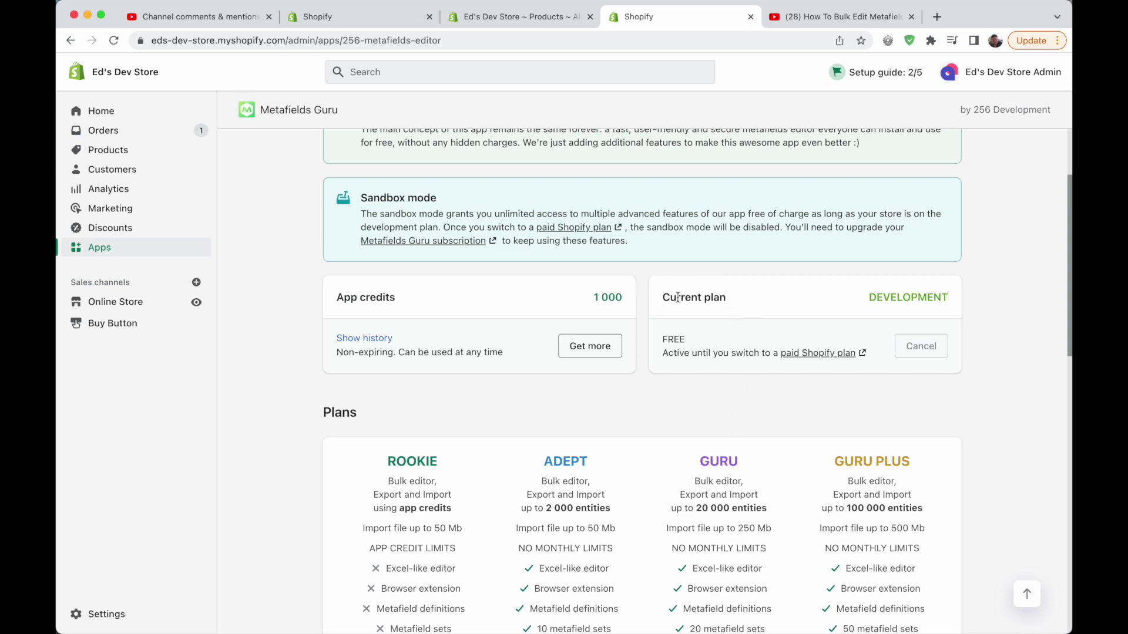
{"action": "left_click_drag", "start_coordinate": [861, 301], "coordinate": [964, 297]}
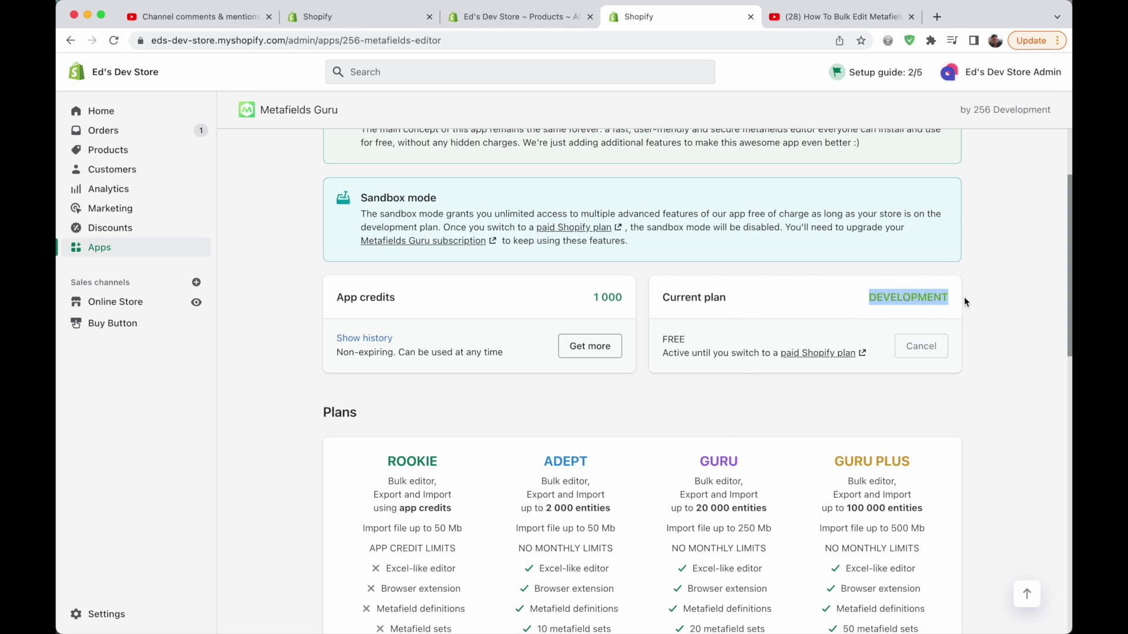
{"action": "left_click", "coordinate": [914, 309]}
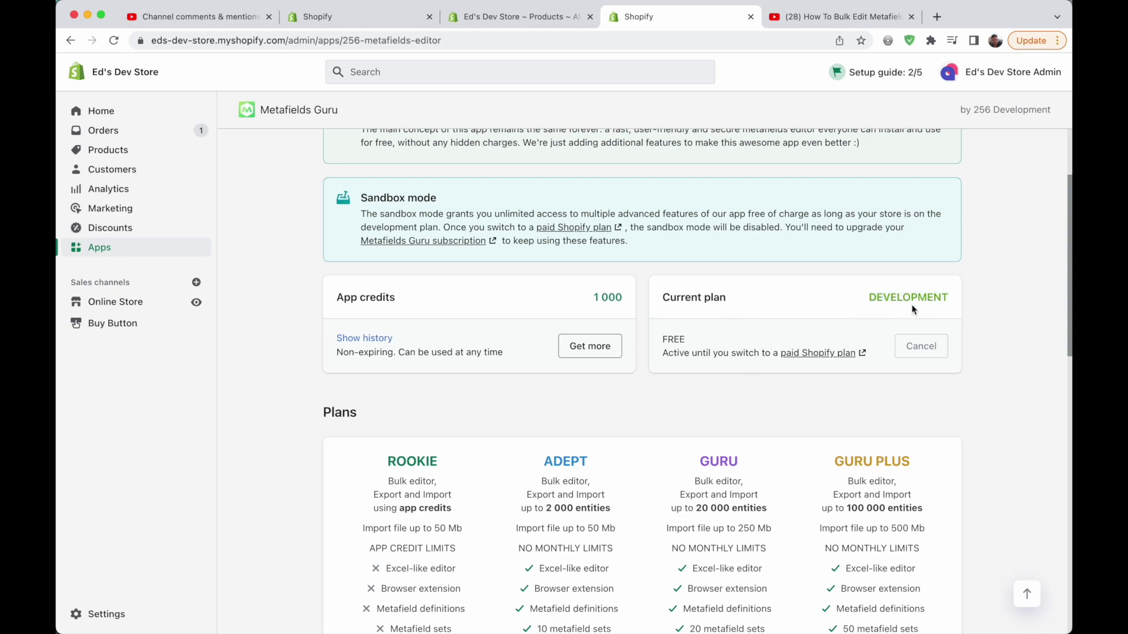
{"action": "scroll", "coordinate": [696, 374], "scroll_direction": "down", "scroll_amount": 2}
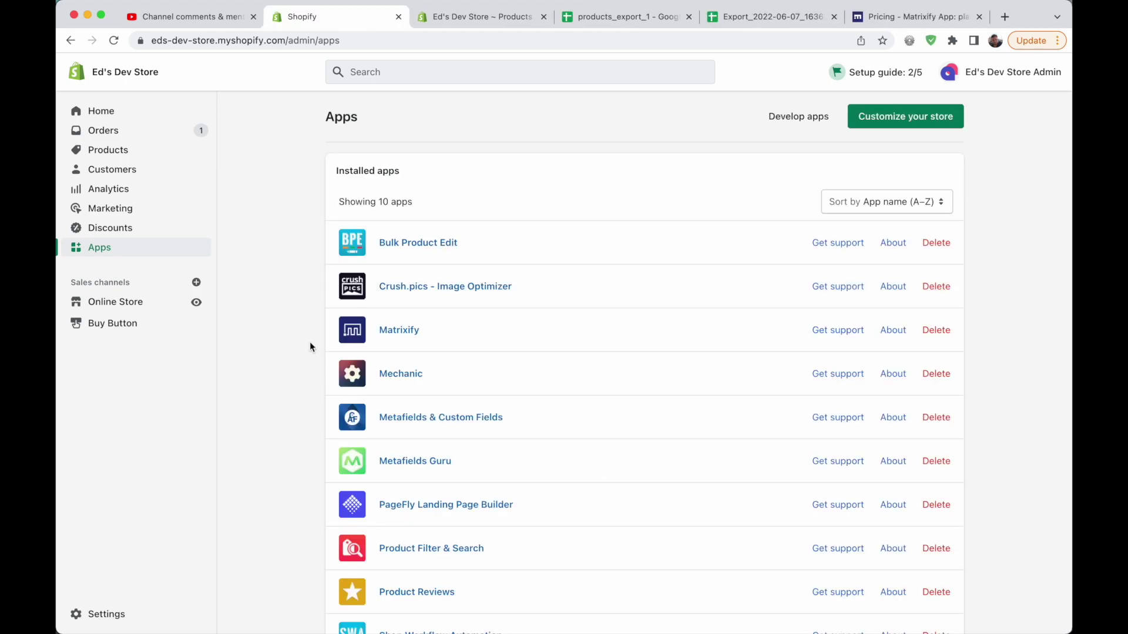
Open the Matrixify app from the store's installed apps.
{"action": "left_click", "coordinate": [410, 338]}
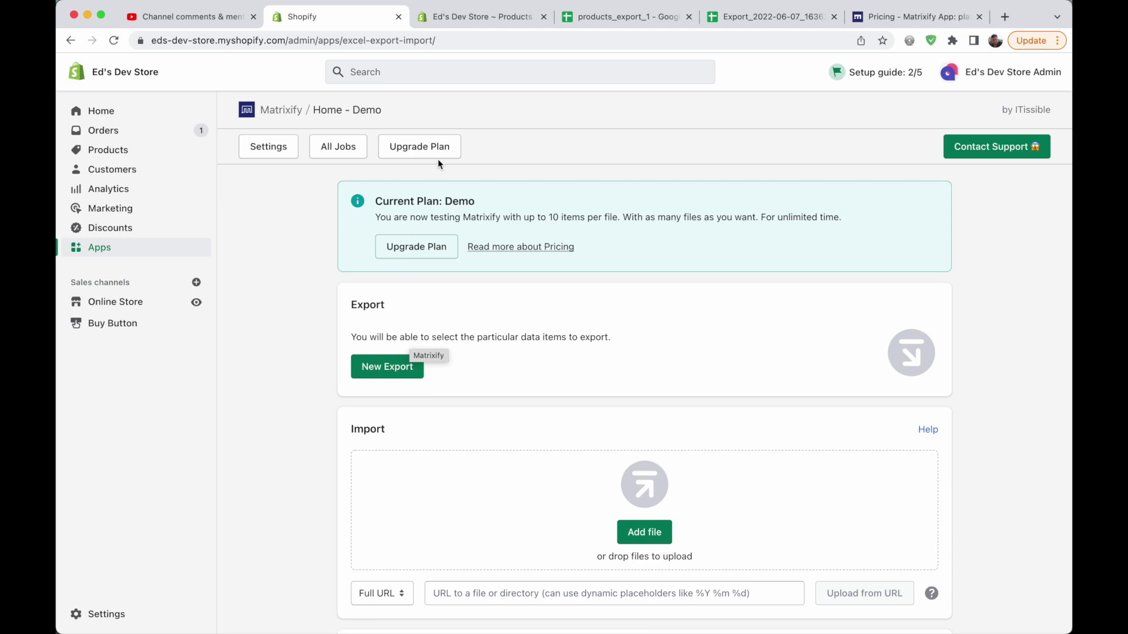
Bring up Shopify's own export options on the store's Products page, and dismiss them without exporting.
{"action": "left_click", "coordinate": [495, 16]}
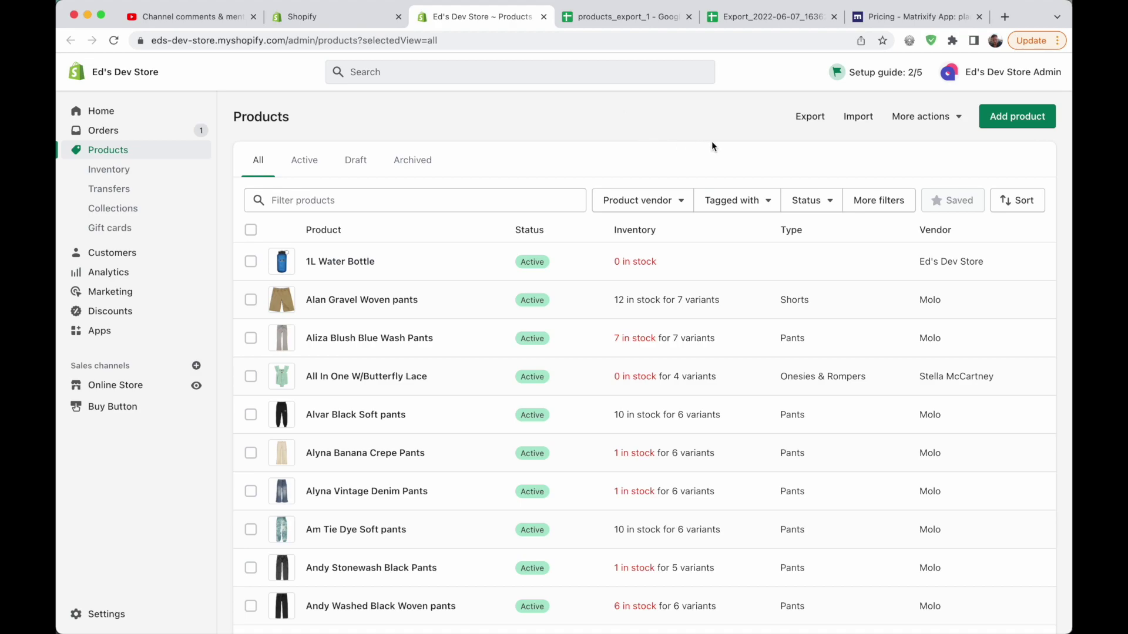
{"action": "left_click", "coordinate": [810, 119]}
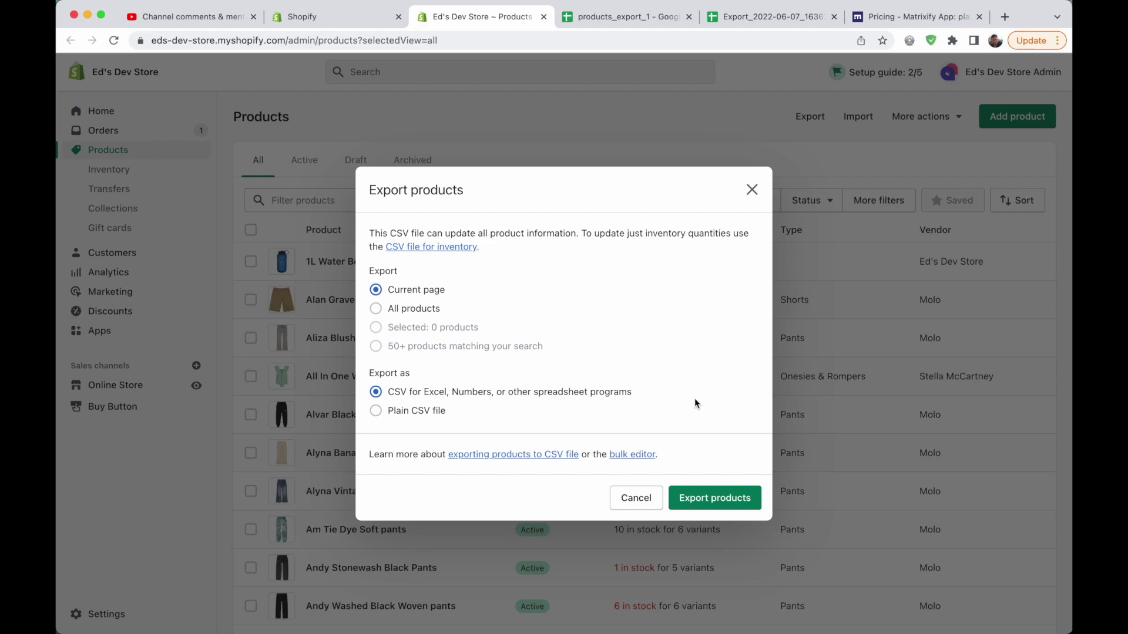
{"action": "left_click", "coordinate": [623, 498]}
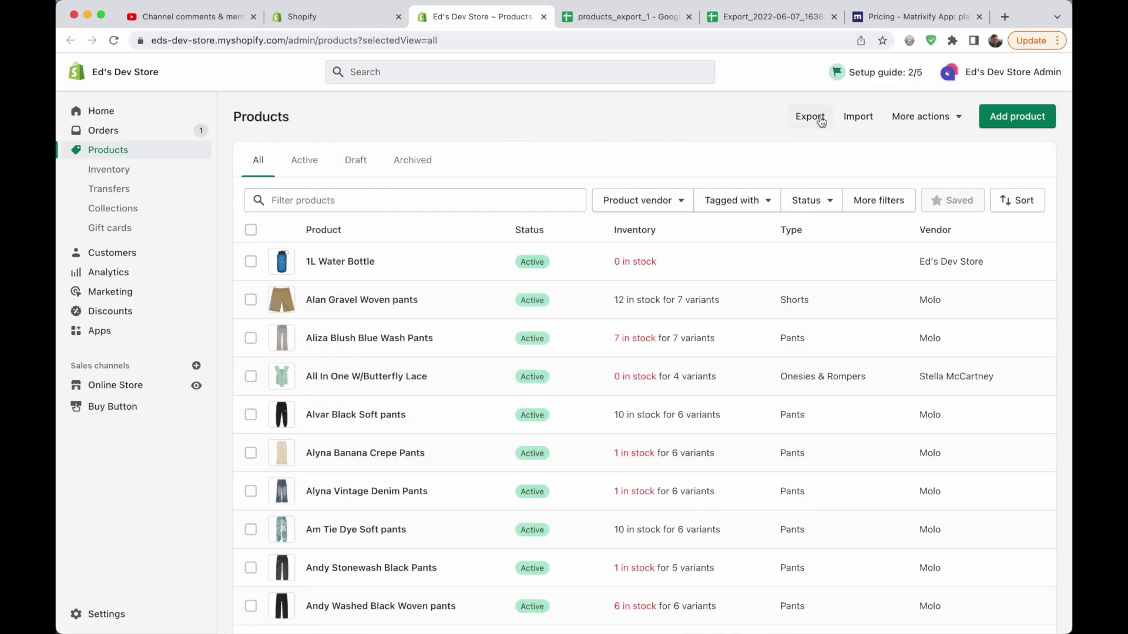
Go to the products_export_1 spreadsheet and examine which product fields its columns cover.
{"action": "left_click", "coordinate": [622, 16]}
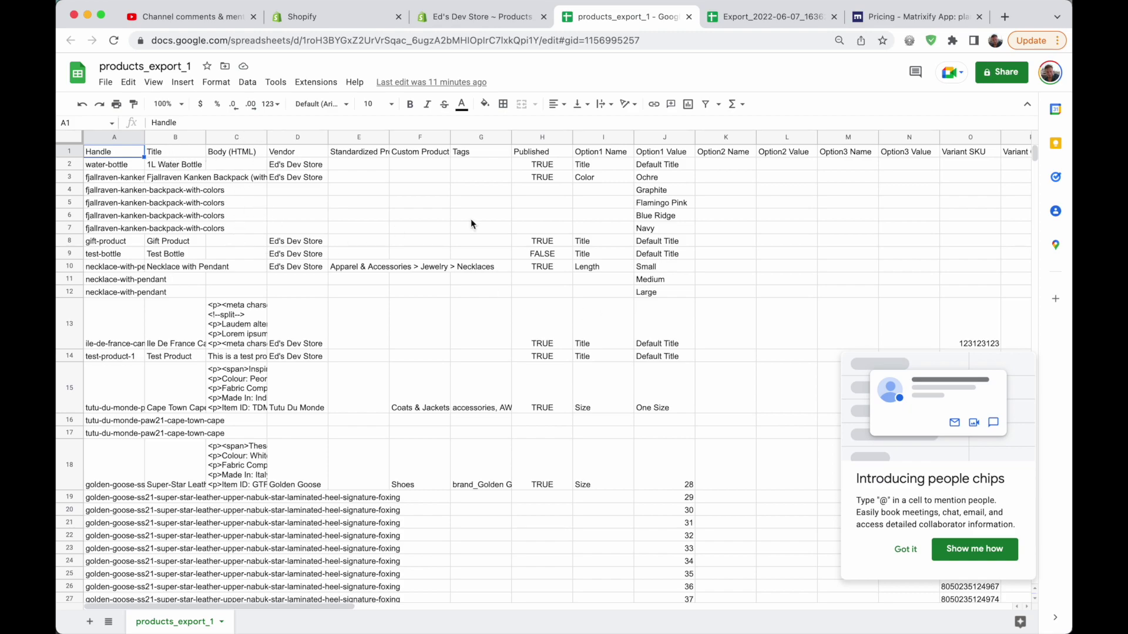
{"action": "scroll", "coordinate": [470, 219], "scroll_direction": "right", "scroll_amount": 6}
{"action": "scroll", "coordinate": [470, 224], "scroll_direction": "right", "scroll_amount": 2}
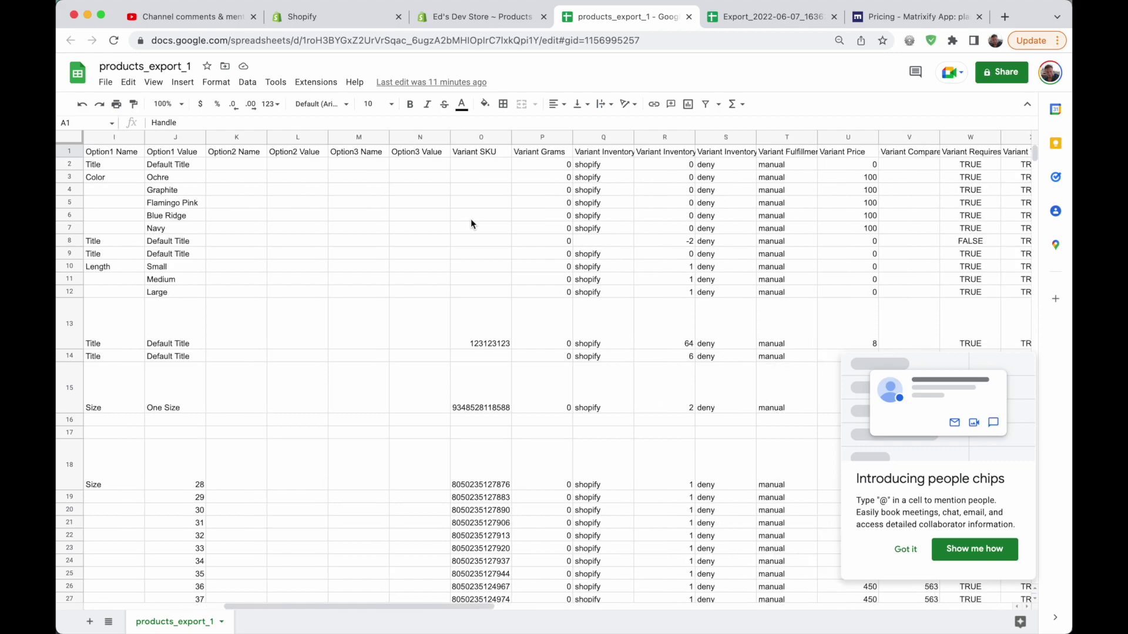
{"action": "scroll", "coordinate": [470, 218], "scroll_direction": "right", "scroll_amount": 3}
{"action": "scroll", "coordinate": [379, 287], "scroll_direction": "right", "scroll_amount": 15}
{"action": "scroll", "coordinate": [380, 292], "scroll_direction": "left", "scroll_amount": 20}
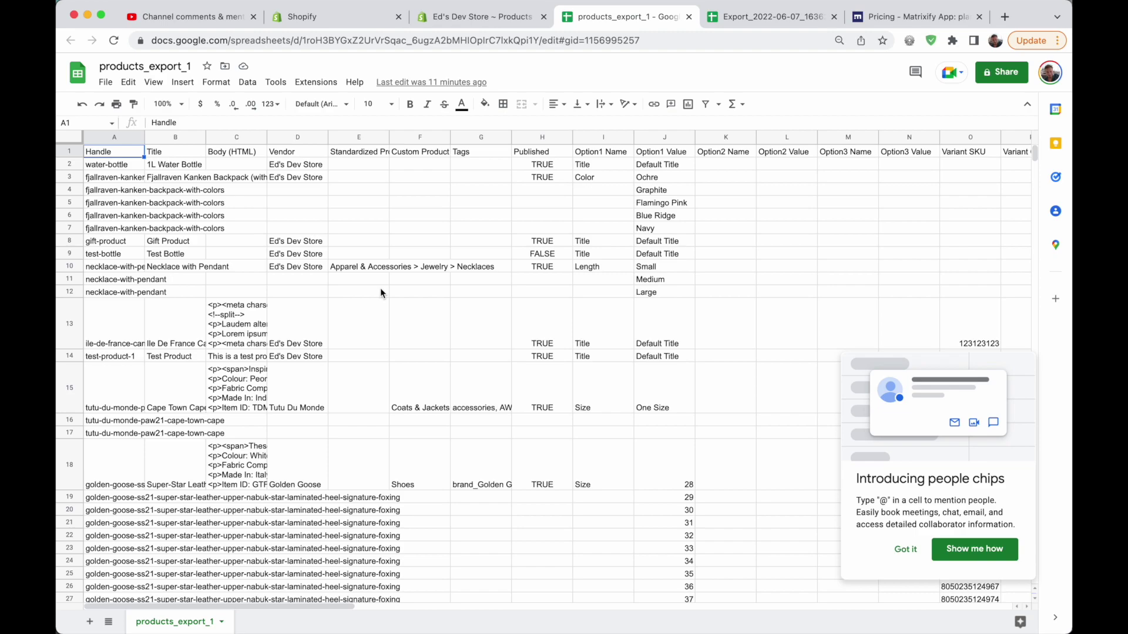
Return to Matrixify, start a new export, and review the column groups available for the Products sheet.
{"action": "key", "text": "super+2"}
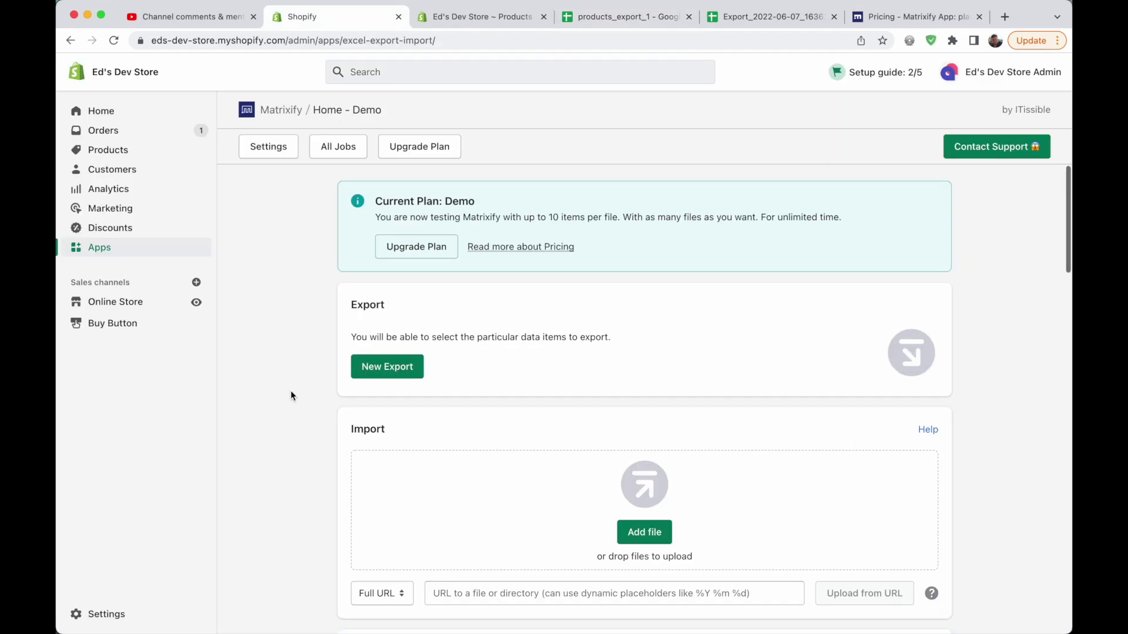
{"action": "left_click", "coordinate": [385, 368]}
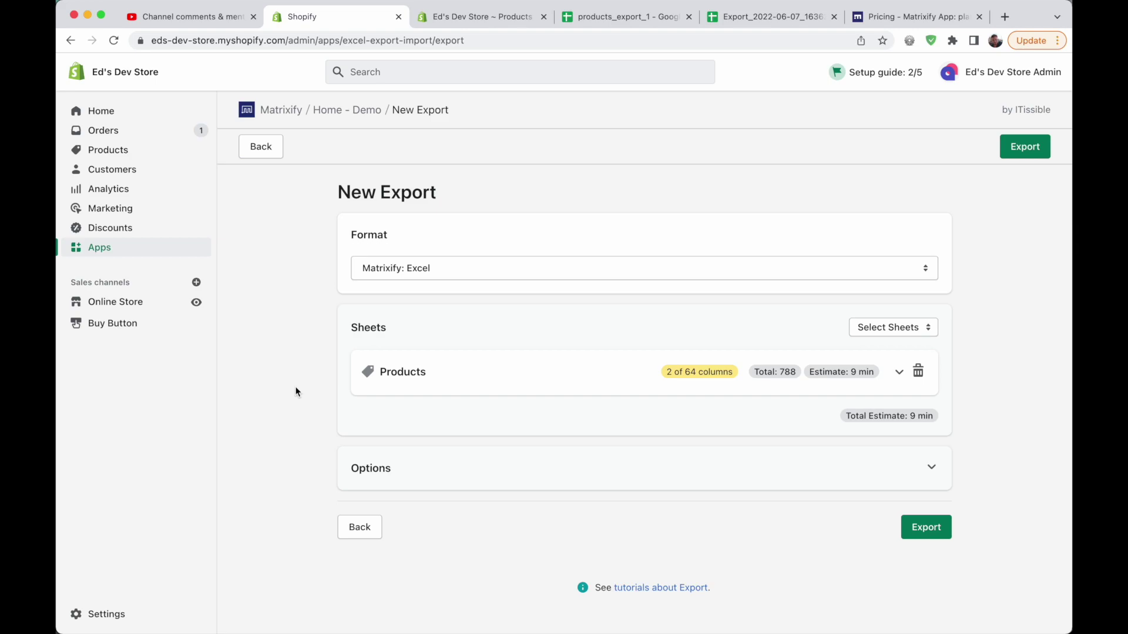
{"action": "left_click", "coordinate": [899, 376]}
{"action": "scroll", "coordinate": [297, 407], "scroll_direction": "down", "scroll_amount": 3}
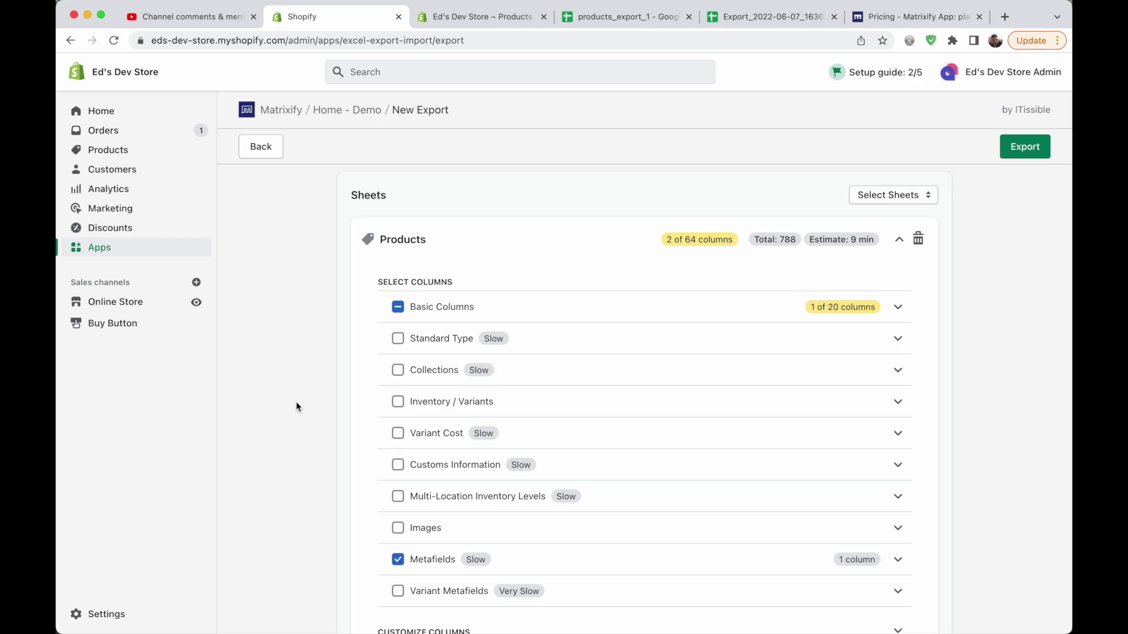
{"action": "scroll", "coordinate": [961, 359], "scroll_direction": "down", "scroll_amount": 1}
{"action": "scroll", "coordinate": [961, 358], "scroll_direction": "up", "scroll_amount": 3}
{"action": "scroll", "coordinate": [961, 358], "scroll_direction": "down", "scroll_amount": 3}
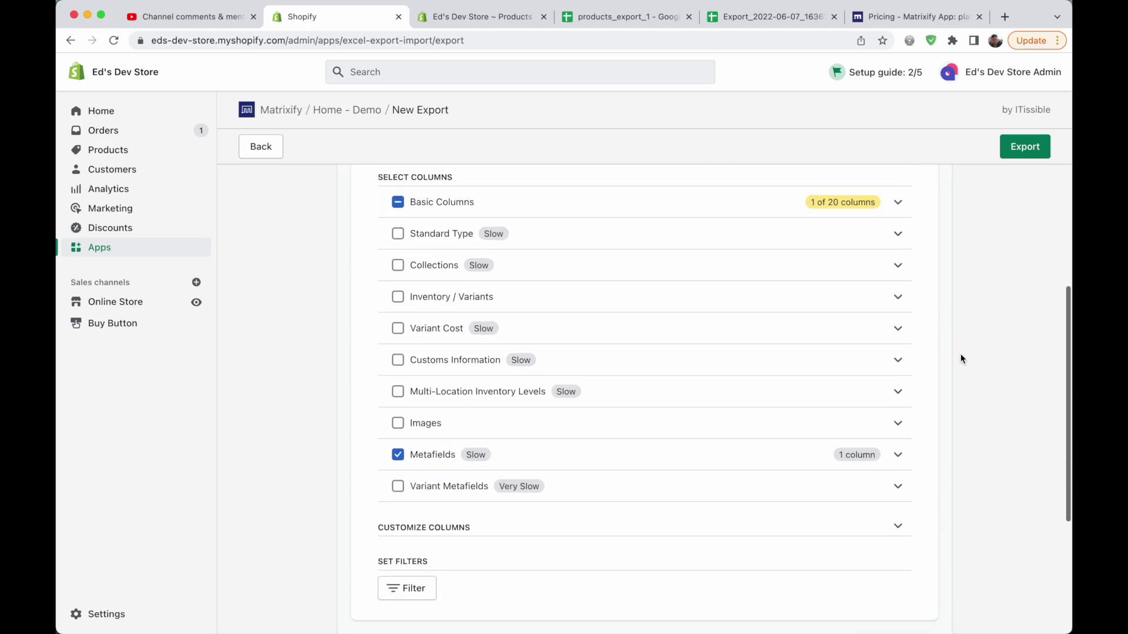
{"action": "scroll", "coordinate": [961, 358], "scroll_direction": "up", "scroll_amount": 1}
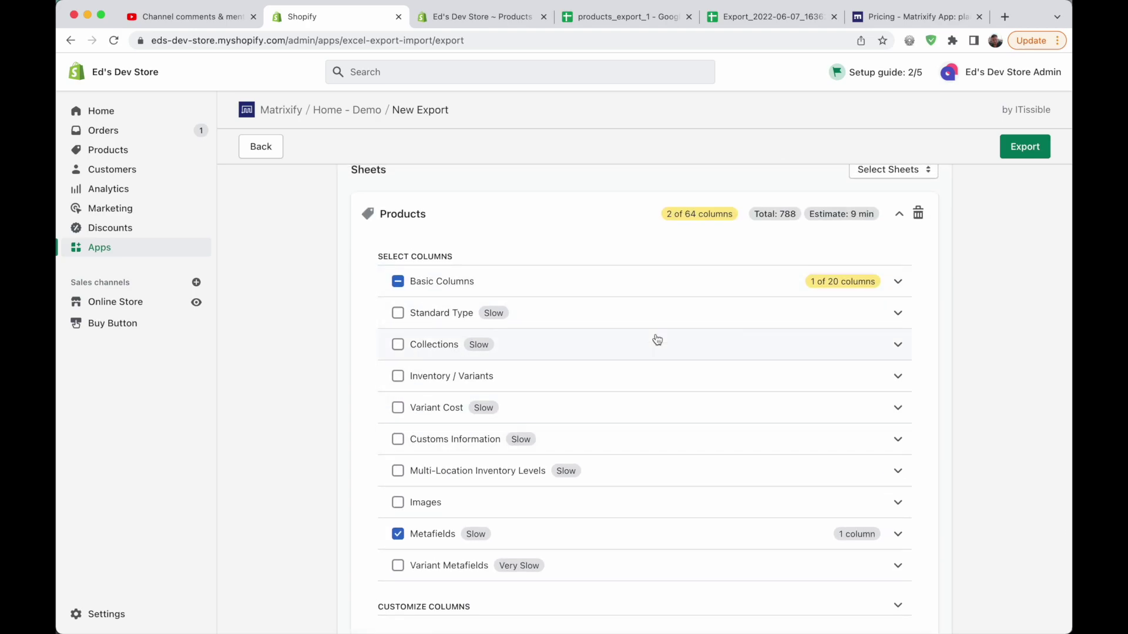
Expand the Basic Columns group and review which columns are selected for the products export.
{"action": "left_click", "coordinate": [899, 283]}
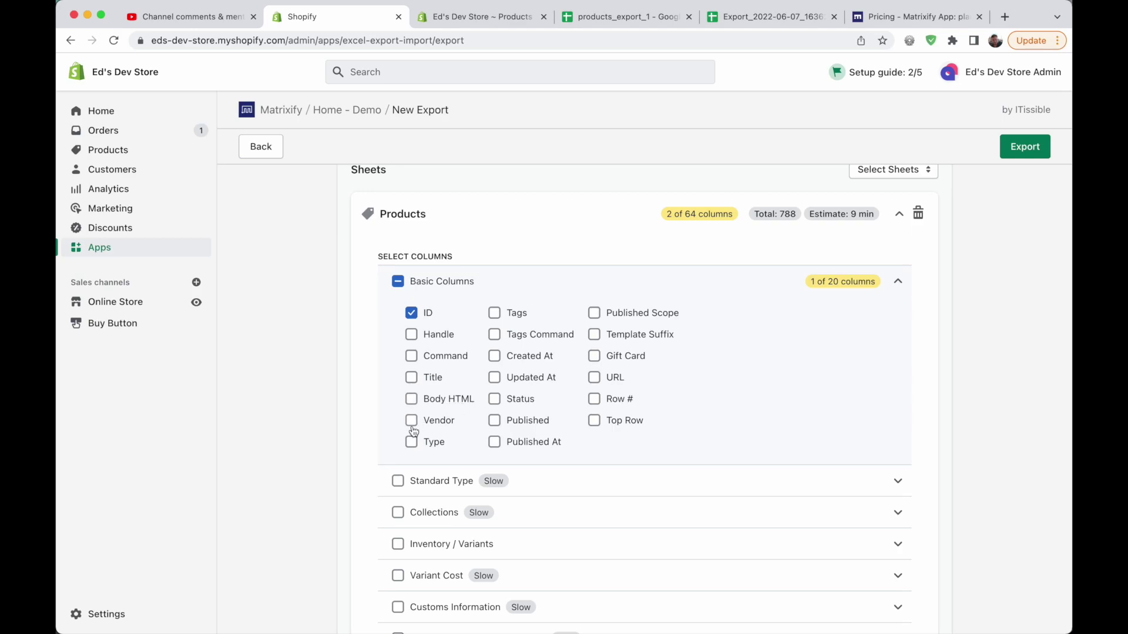
{"action": "scroll", "coordinate": [452, 436], "scroll_direction": "down", "scroll_amount": 1}
{"action": "scroll", "coordinate": [295, 410], "scroll_direction": "down", "scroll_amount": 6}
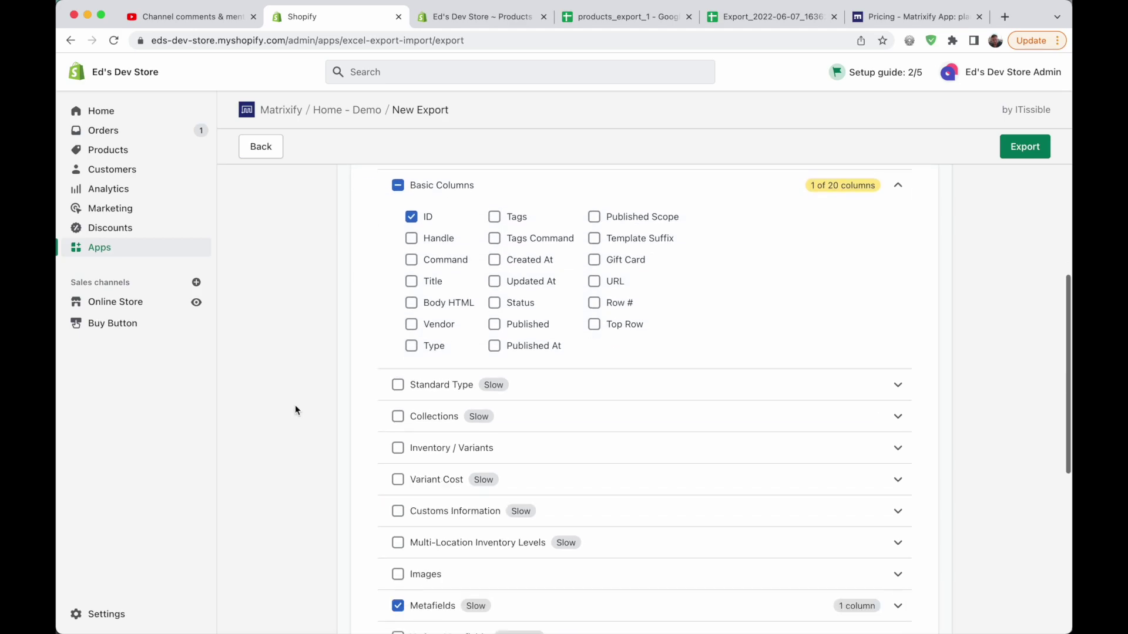
{"action": "scroll", "coordinate": [295, 410], "scroll_direction": "up", "scroll_amount": 7}
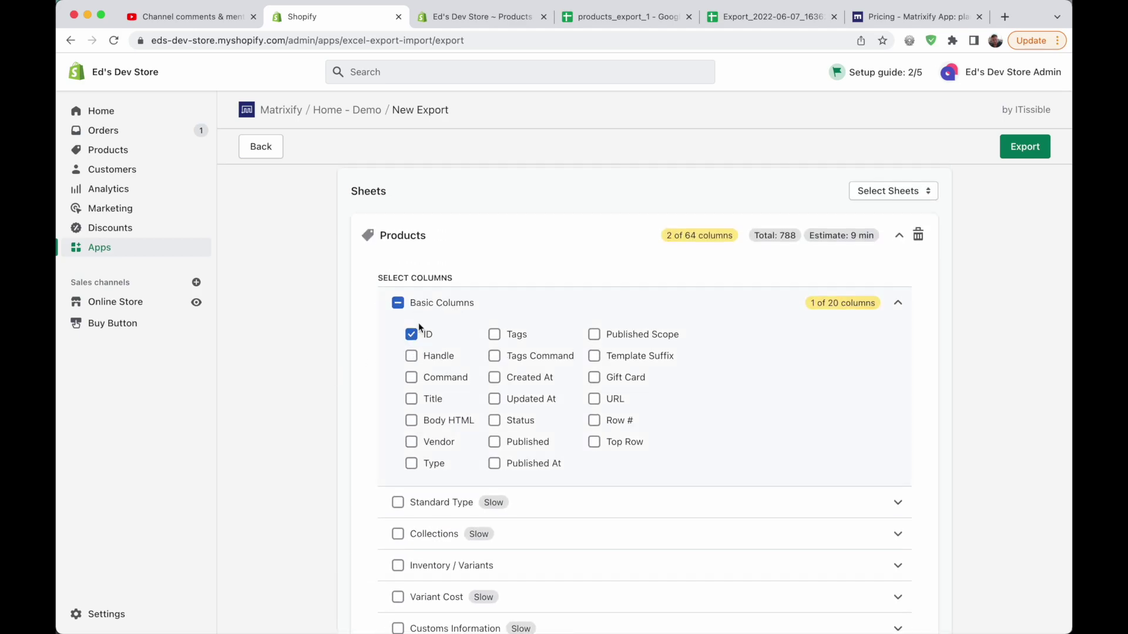
{"action": "scroll", "coordinate": [405, 346], "scroll_direction": "down", "scroll_amount": 4}
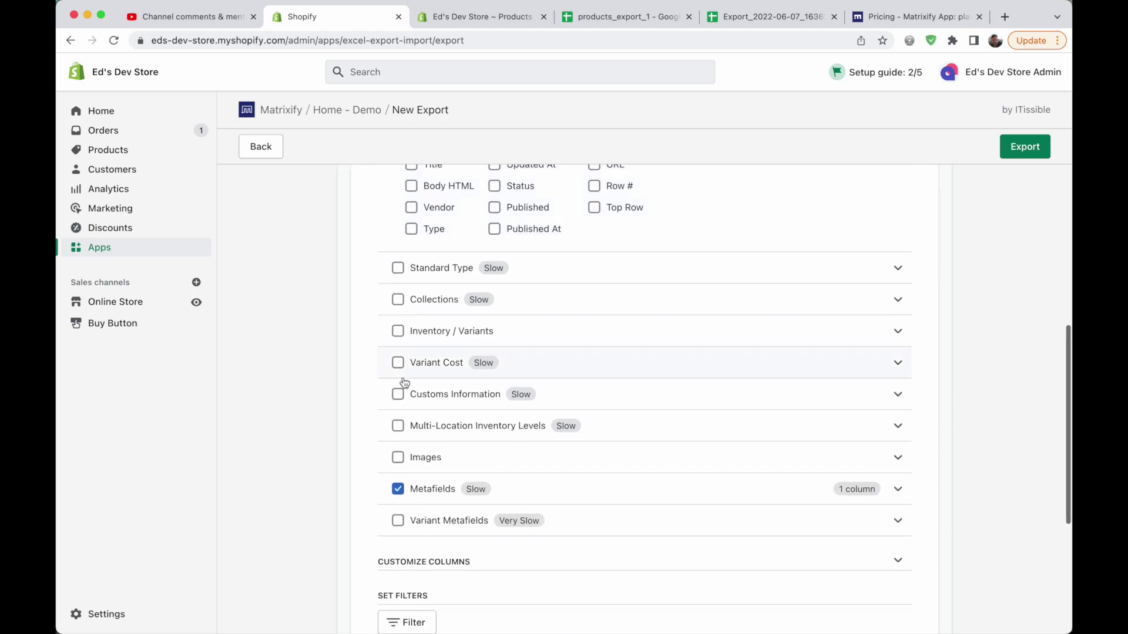
{"action": "scroll", "coordinate": [440, 513], "scroll_direction": "down", "scroll_amount": 3}
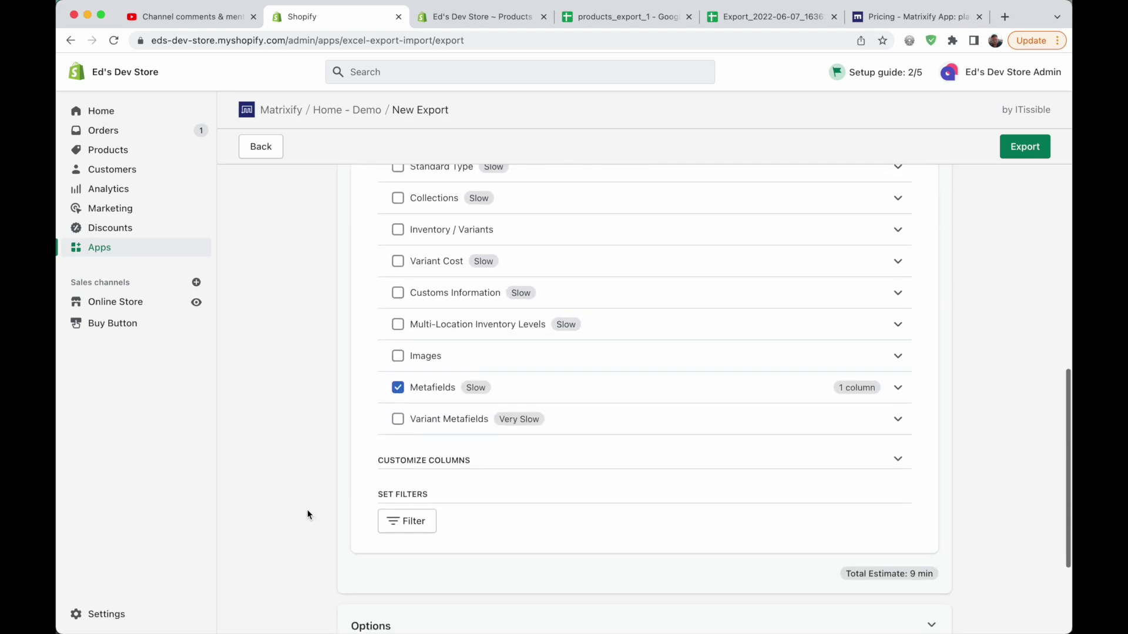
Set up an export filter where Type equals any of "shorts", and cancel it without adding it.
{"action": "left_click", "coordinate": [416, 477]}
{"action": "left_click", "coordinate": [442, 523]}
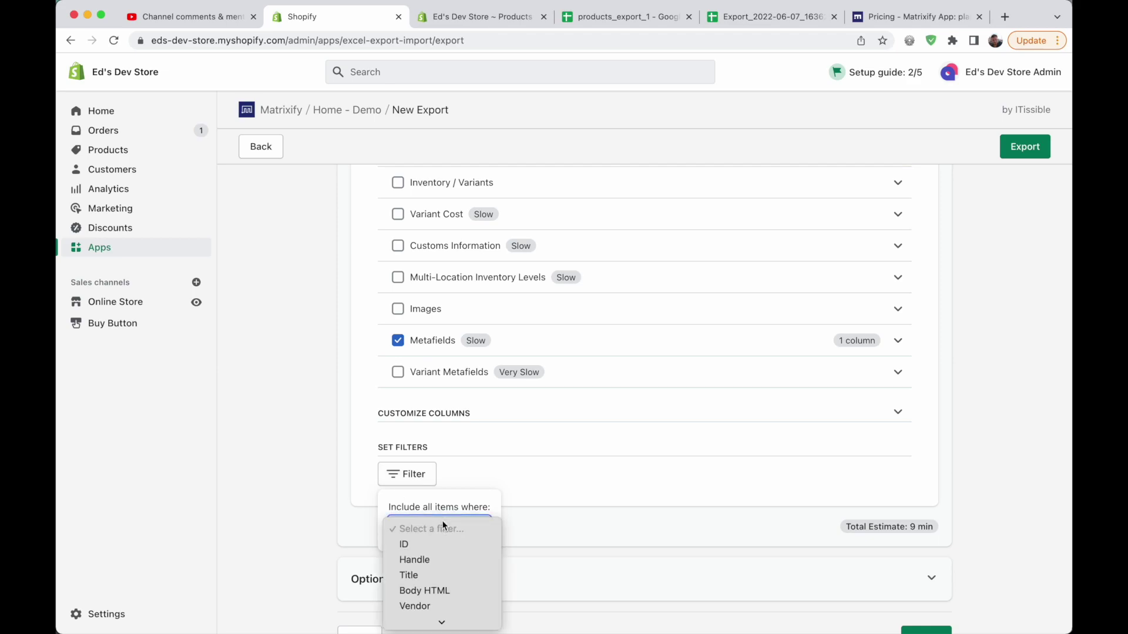
{"action": "scroll", "coordinate": [427, 565], "scroll_direction": "down", "scroll_amount": 5}
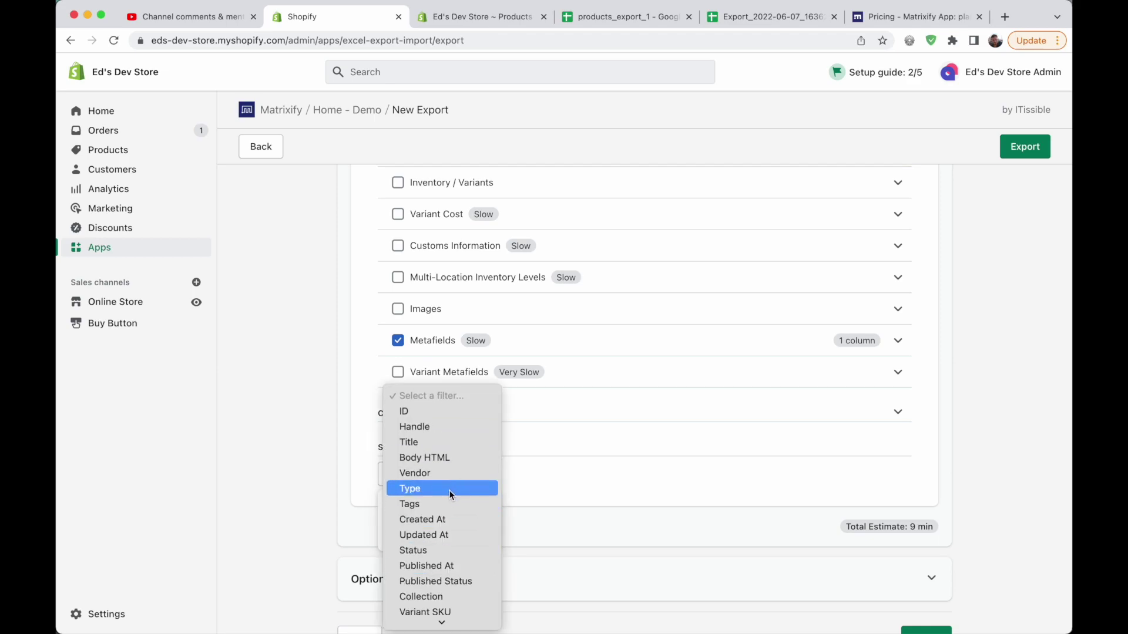
{"action": "left_click", "coordinate": [432, 489]}
{"action": "left_click", "coordinate": [434, 405]}
{"action": "type", "text": "shorts"}
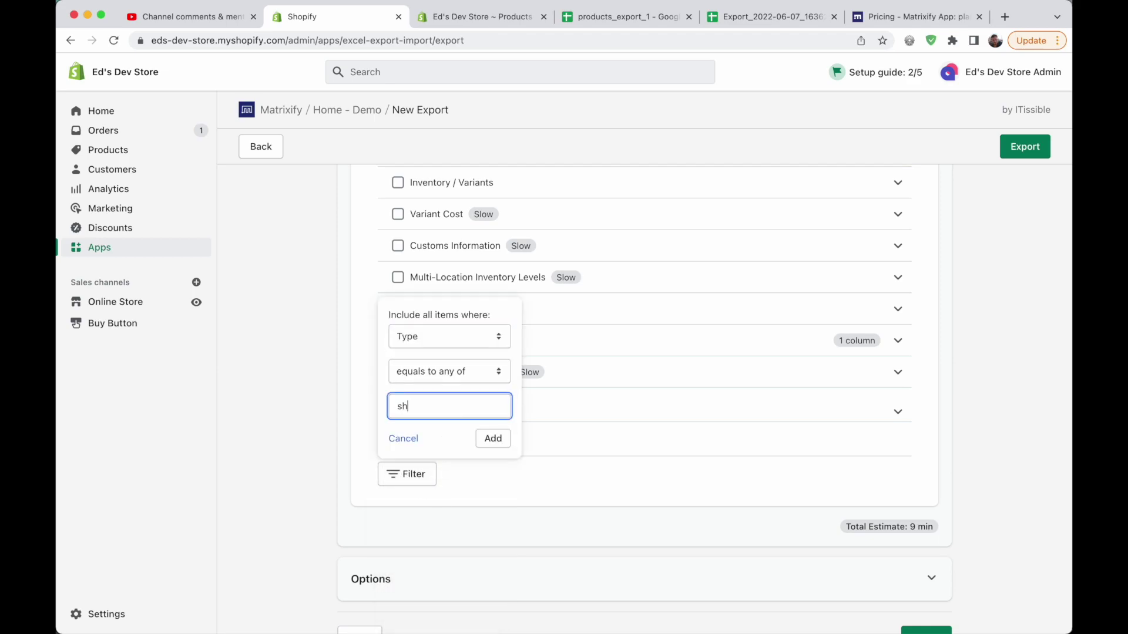
{"action": "left_click", "coordinate": [403, 439]}
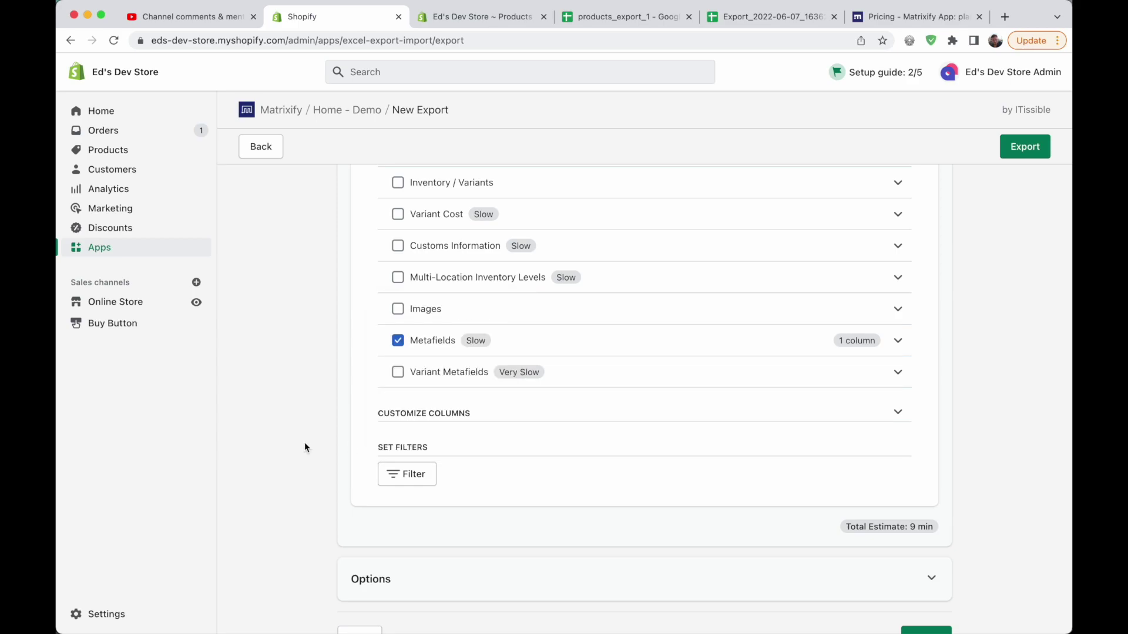
View the Export_2022-06-07_163622 spreadsheet, and return from the new export form to Matrixify's home page to check its import area.
{"action": "left_click", "coordinate": [771, 16]}
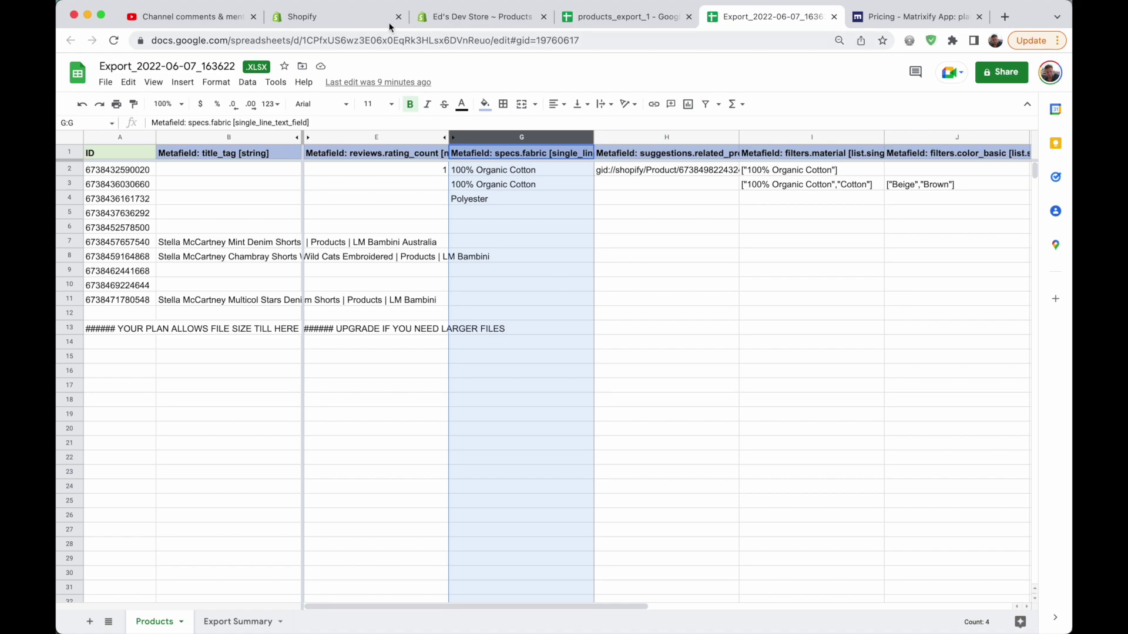
{"action": "left_click", "coordinate": [358, 19]}
{"action": "scroll", "coordinate": [679, 297], "scroll_direction": "up", "scroll_amount": 10}
{"action": "left_click", "coordinate": [262, 150]}
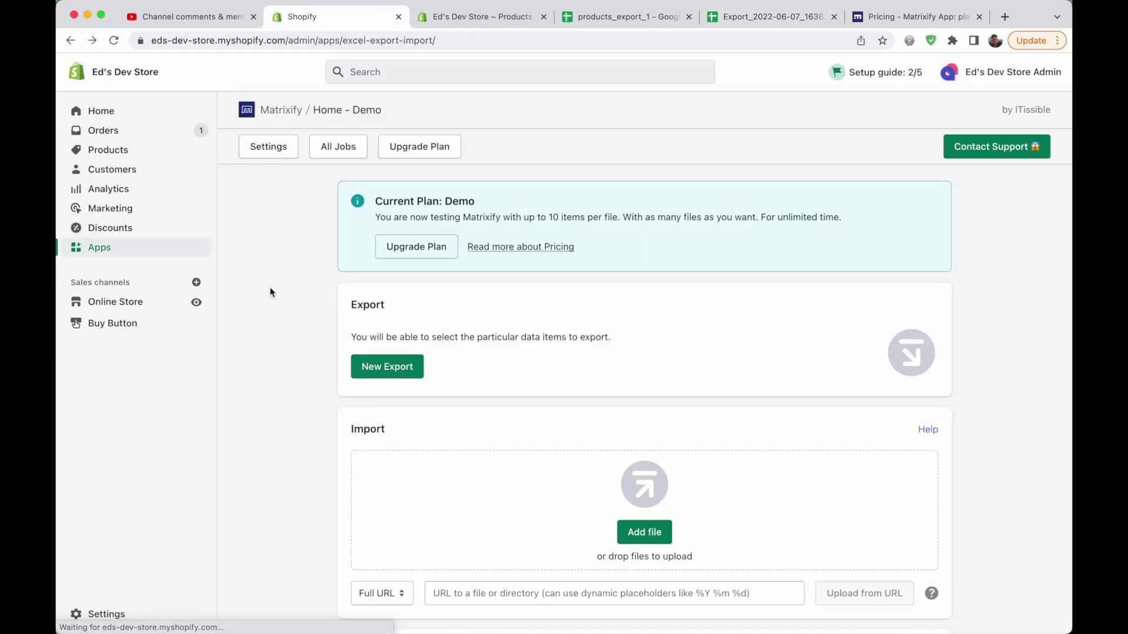
{"action": "scroll", "coordinate": [245, 350], "scroll_direction": "down", "scroll_amount": 2}
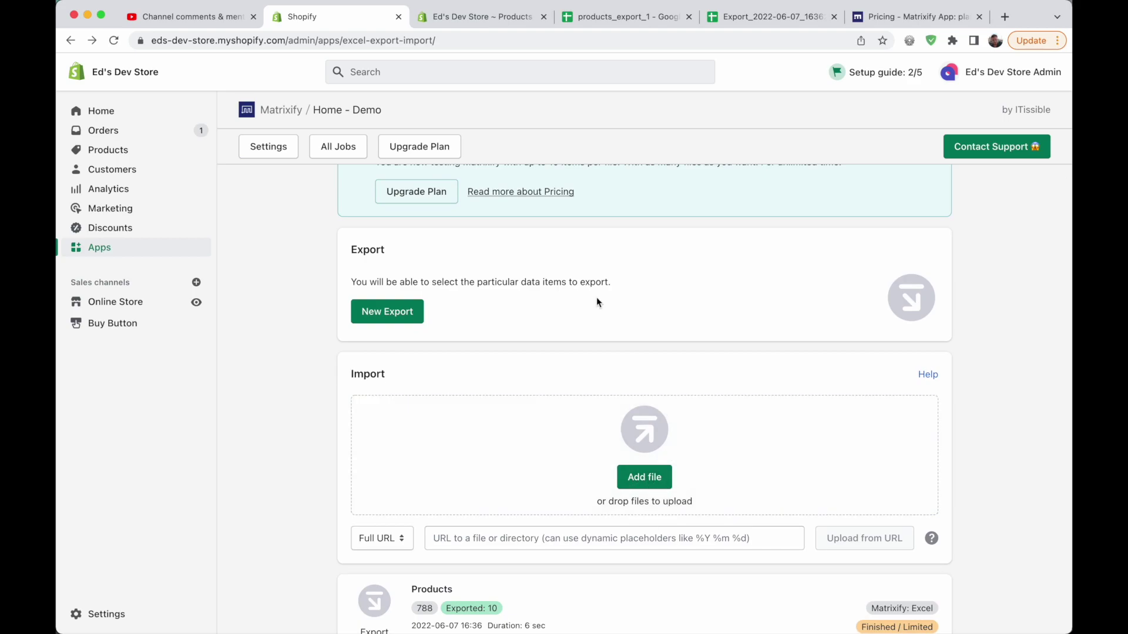
Compare the Export_2022-06-07_163622 spreadsheet with the products_export_1 spreadsheet.
{"action": "left_click", "coordinate": [727, 21]}
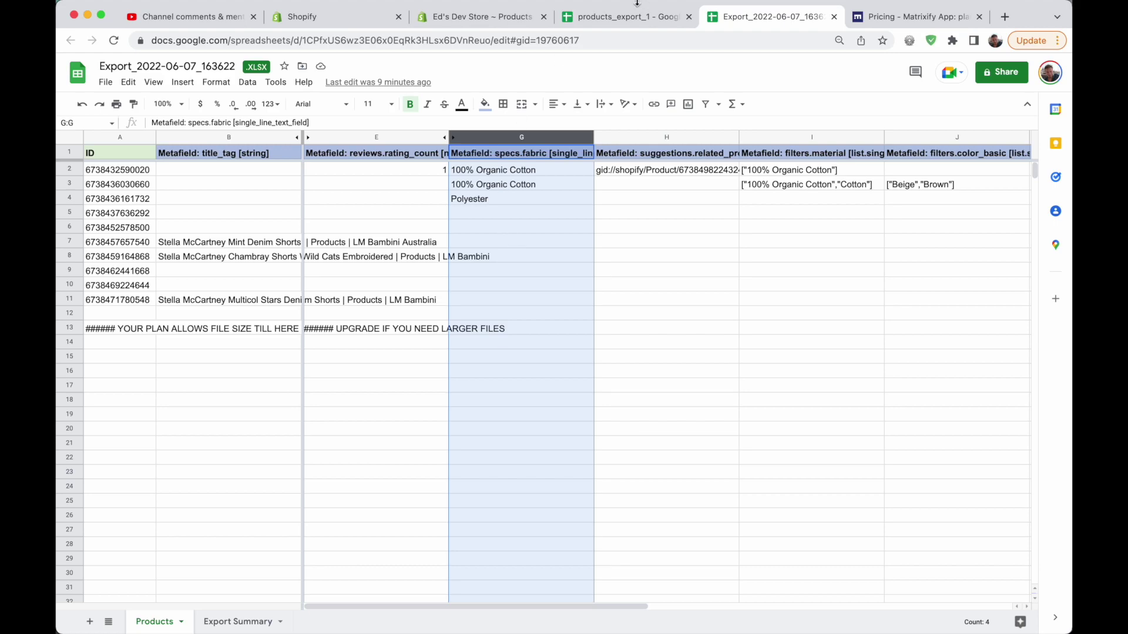
{"action": "left_click", "coordinate": [620, 21]}
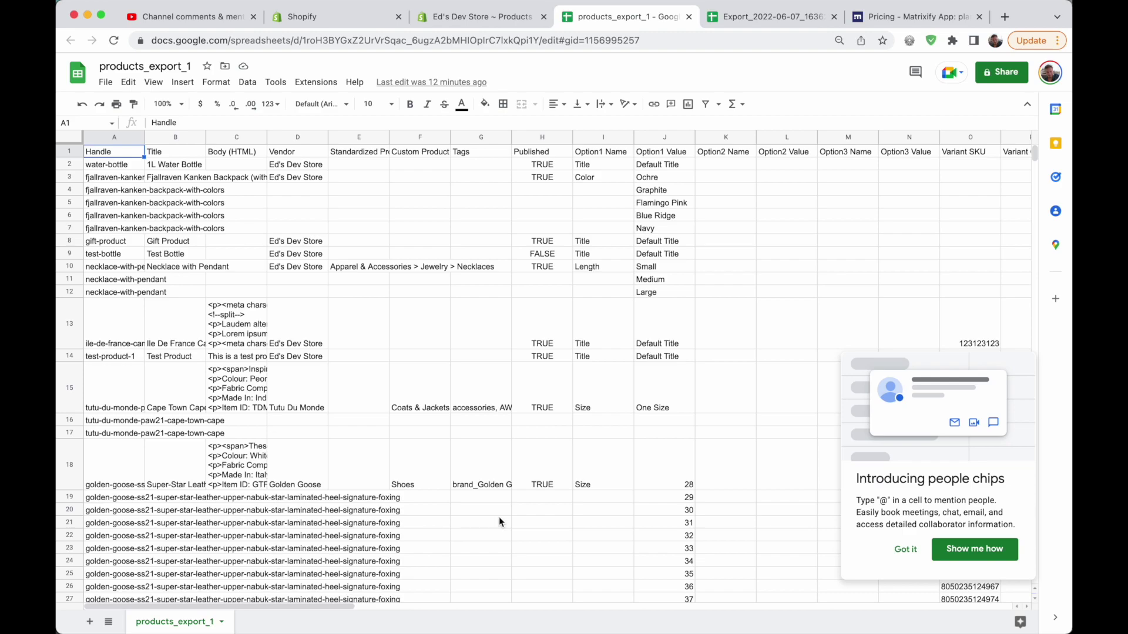
Look through the rows and columns of products_export_1 and check them against the metafield columns in Export_2022-06-07_163622.
{"action": "scroll", "coordinate": [500, 525], "scroll_direction": "down", "scroll_amount": 2}
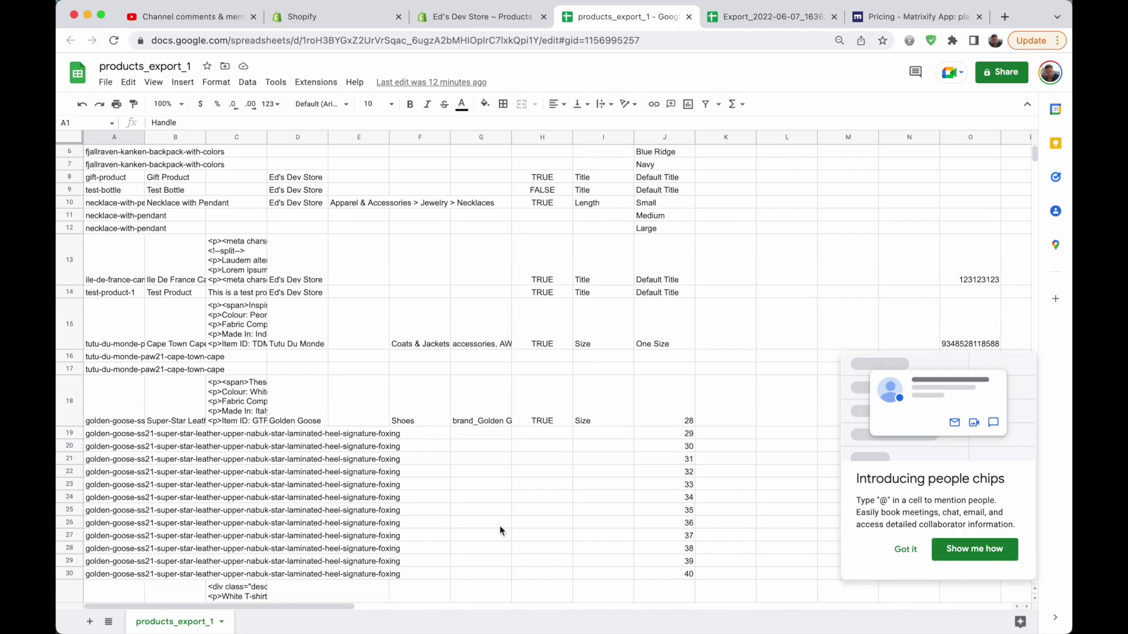
{"action": "scroll", "coordinate": [500, 525], "scroll_direction": "right", "scroll_amount": 10}
{"action": "scroll", "coordinate": [499, 525], "scroll_direction": "left", "scroll_amount": 10}
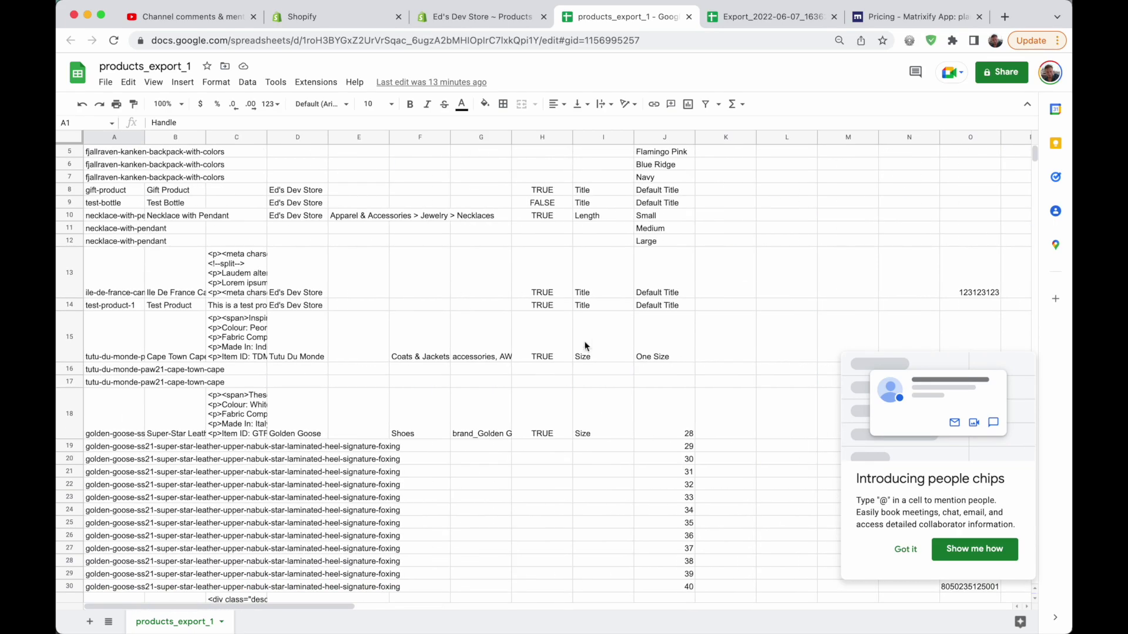
{"action": "left_click", "coordinate": [768, 17]}
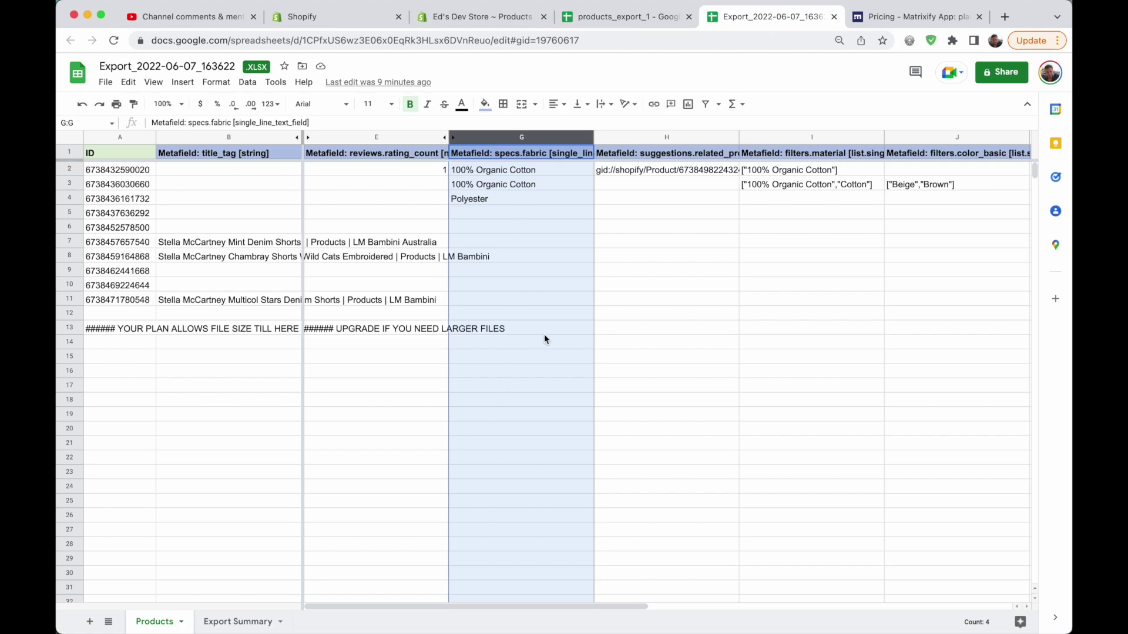
{"action": "left_click", "coordinate": [598, 18]}
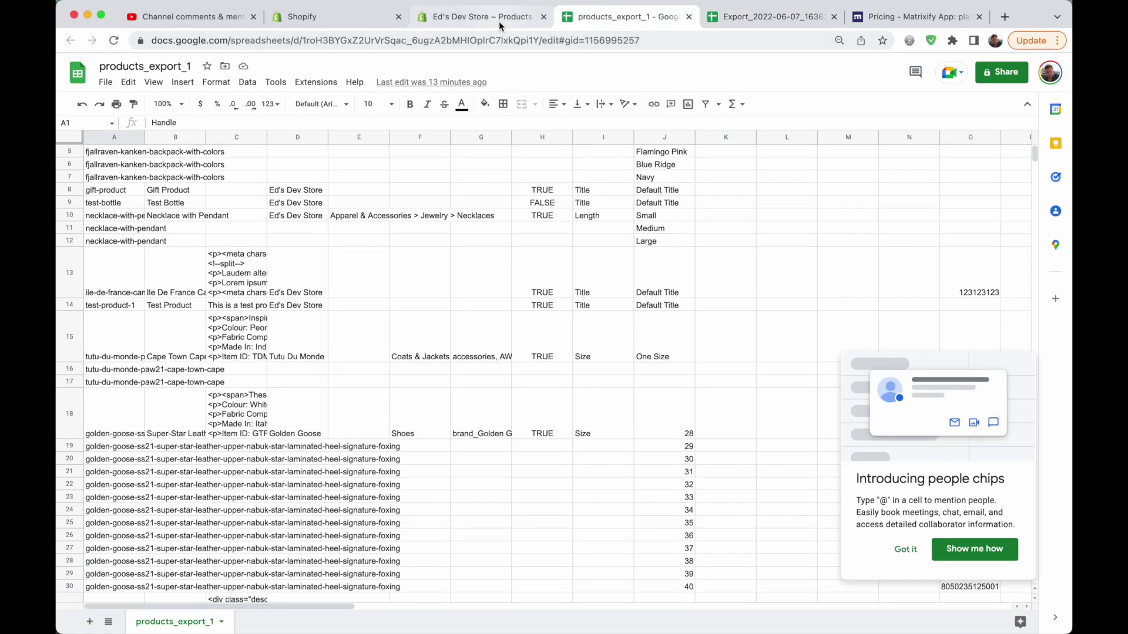
View the product export options on the Shopify Products page and close them without exporting.
{"action": "left_click", "coordinate": [329, 19]}
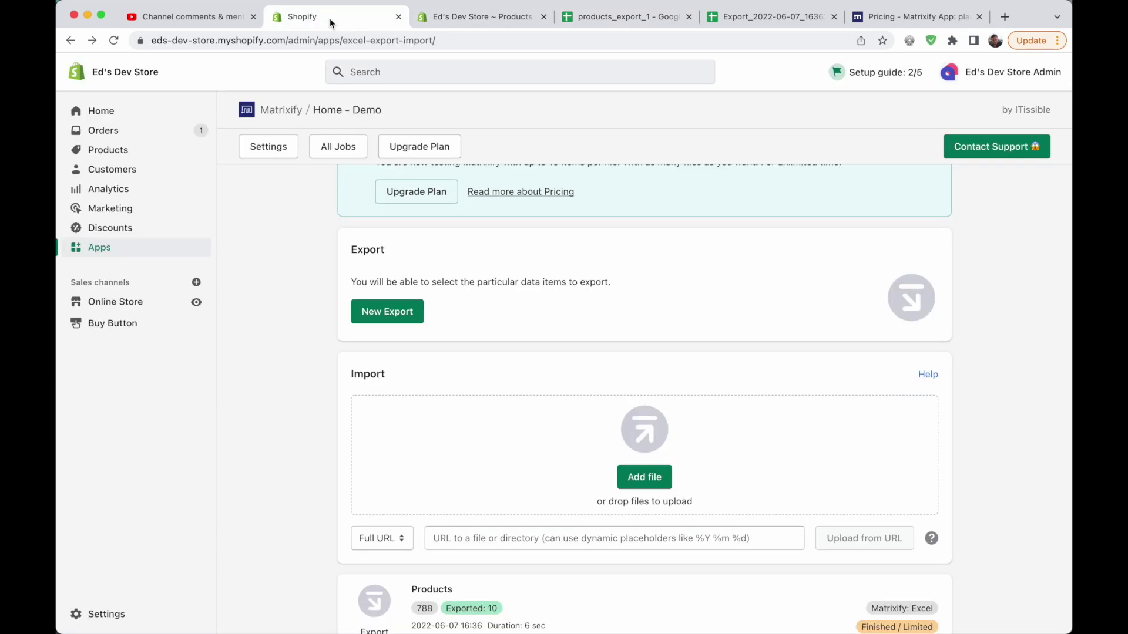
{"action": "left_click", "coordinate": [463, 19]}
{"action": "left_click", "coordinate": [813, 117]}
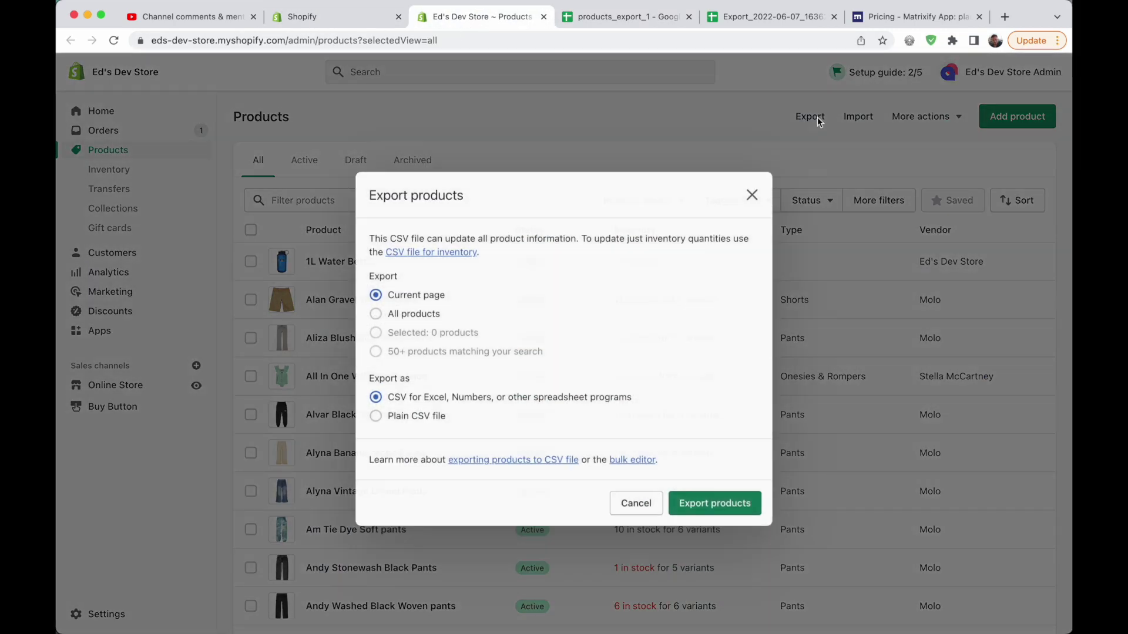
{"action": "left_click", "coordinate": [752, 191]}
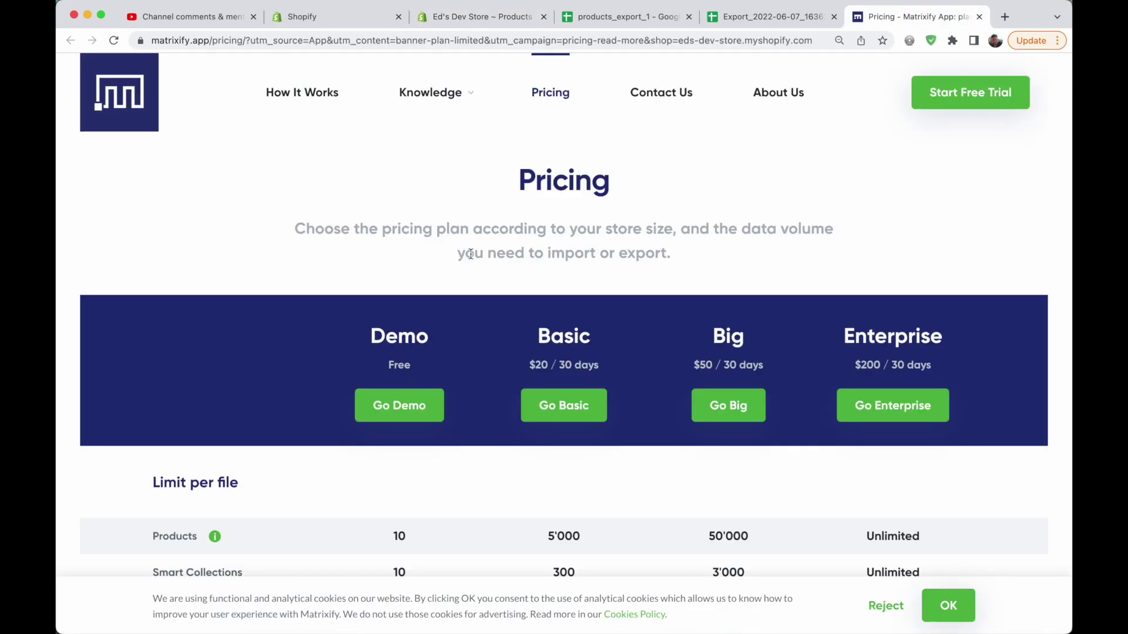
Review the per-file limits and prices of the Demo, Basic, Big and Enterprise plans on the Matrixify pricing page.
{"action": "scroll", "coordinate": [264, 317], "scroll_direction": "down", "scroll_amount": 5}
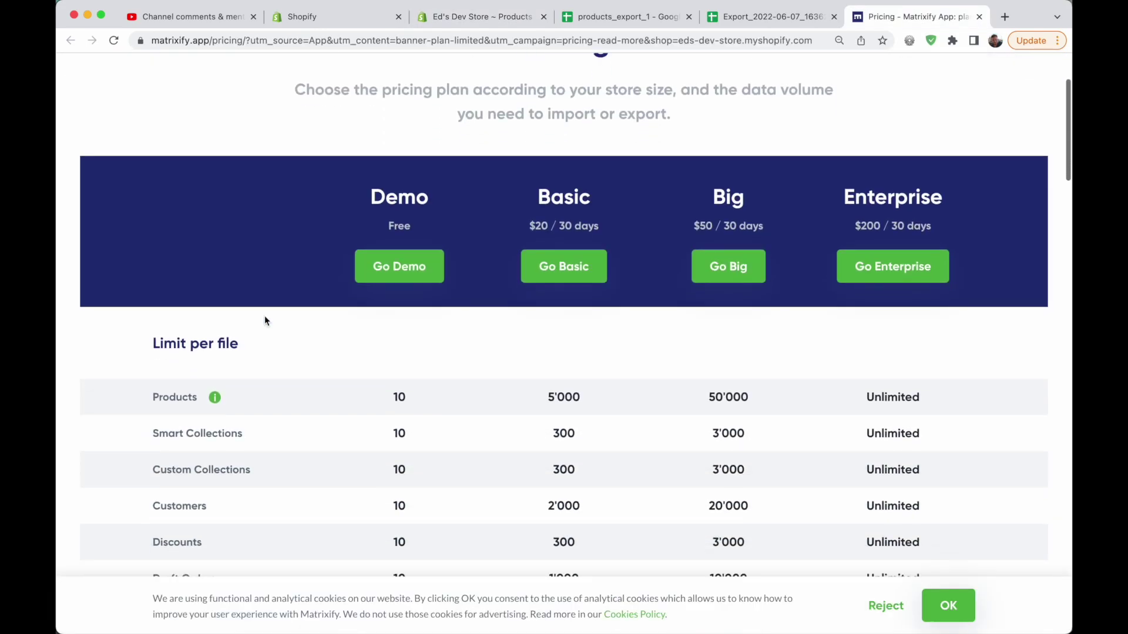
{"action": "scroll", "coordinate": [388, 468], "scroll_direction": "down", "scroll_amount": 3}
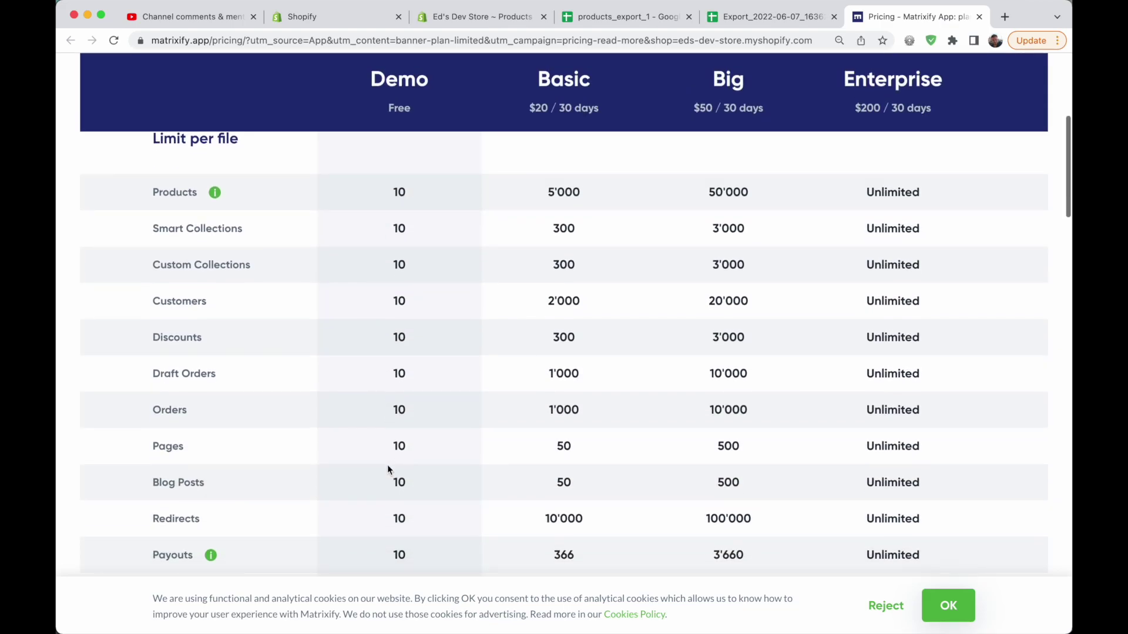
{"action": "scroll", "coordinate": [388, 468], "scroll_direction": "down", "scroll_amount": 3}
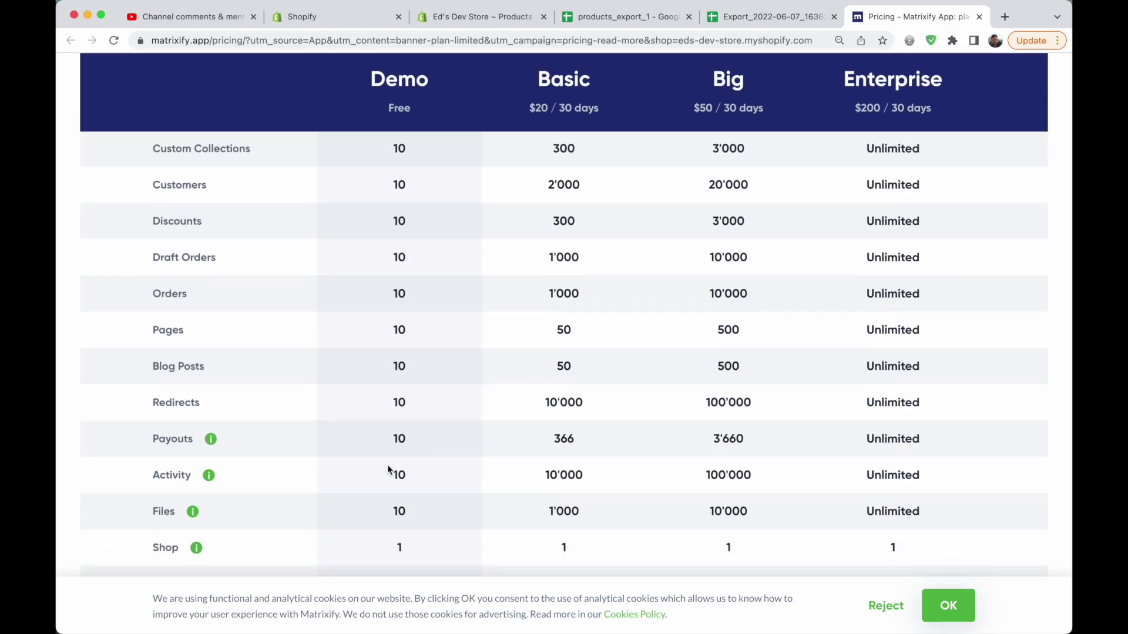
{"action": "scroll", "coordinate": [388, 468], "scroll_direction": "up", "scroll_amount": 6}
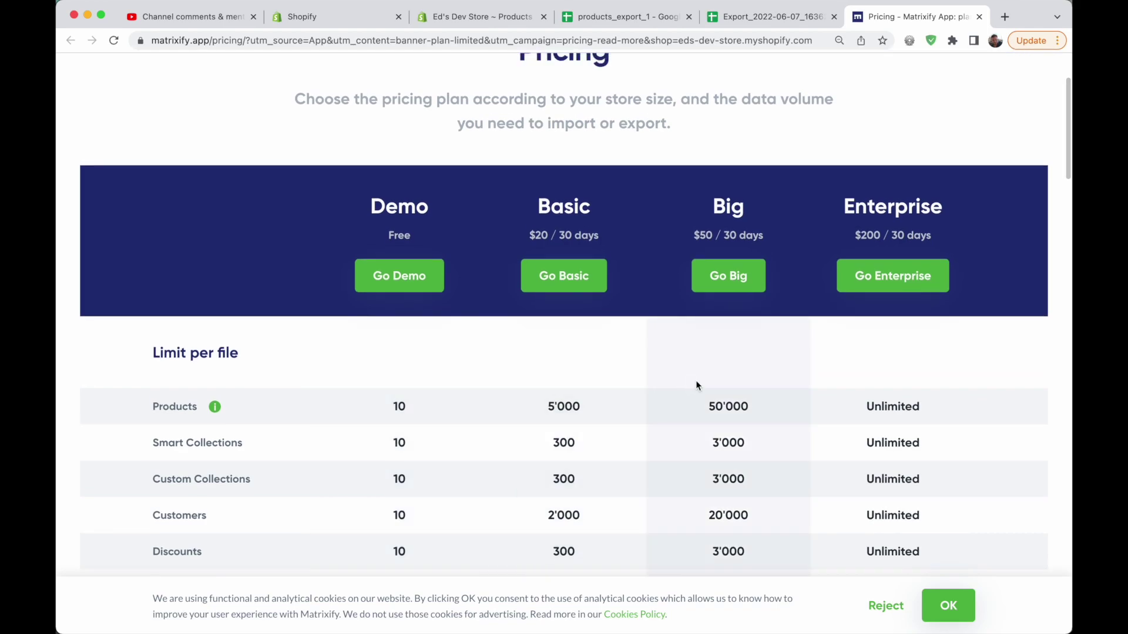
{"action": "scroll", "coordinate": [586, 395], "scroll_direction": "up", "scroll_amount": 3}
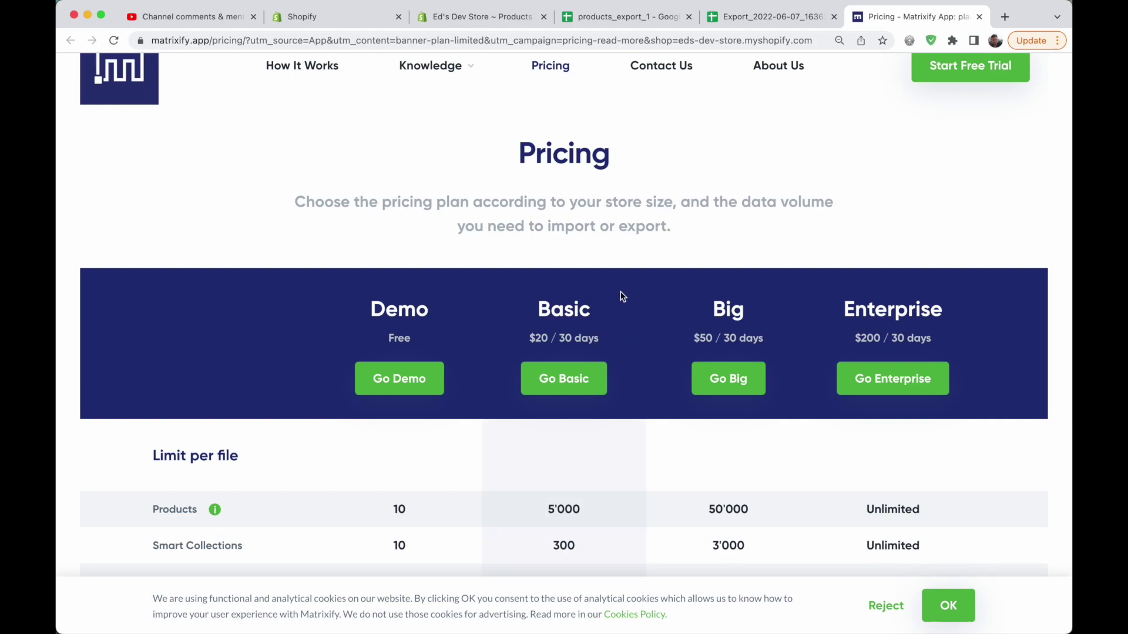
{"action": "scroll", "coordinate": [621, 295], "scroll_direction": "down", "scroll_amount": 6}
{"action": "scroll", "coordinate": [620, 291], "scroll_direction": "up", "scroll_amount": 6}
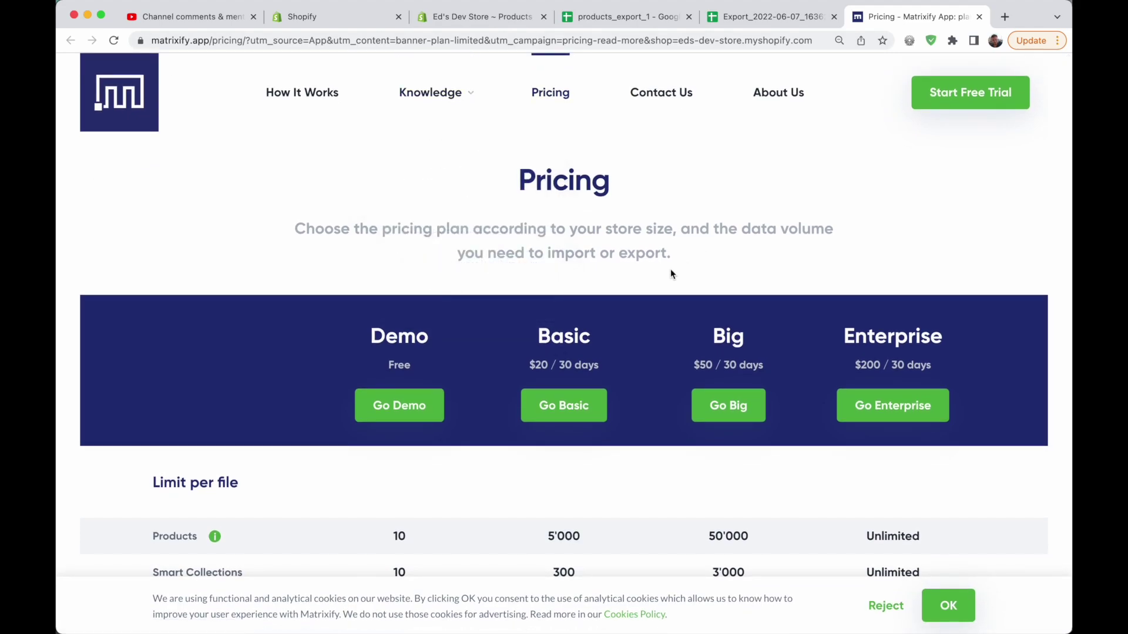
{"action": "key", "text": "ctrl+shift+Tab"}
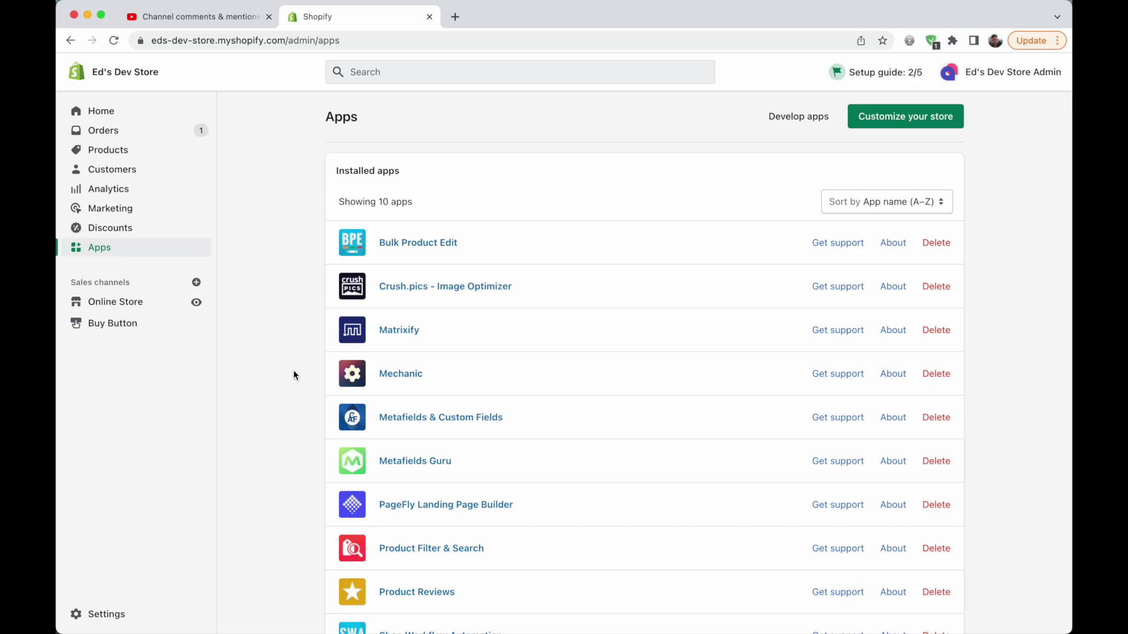
Open the Bulk Product Edit app from the installed apps and start its Product Metafield bulk edit.
{"action": "left_click", "coordinate": [426, 244]}
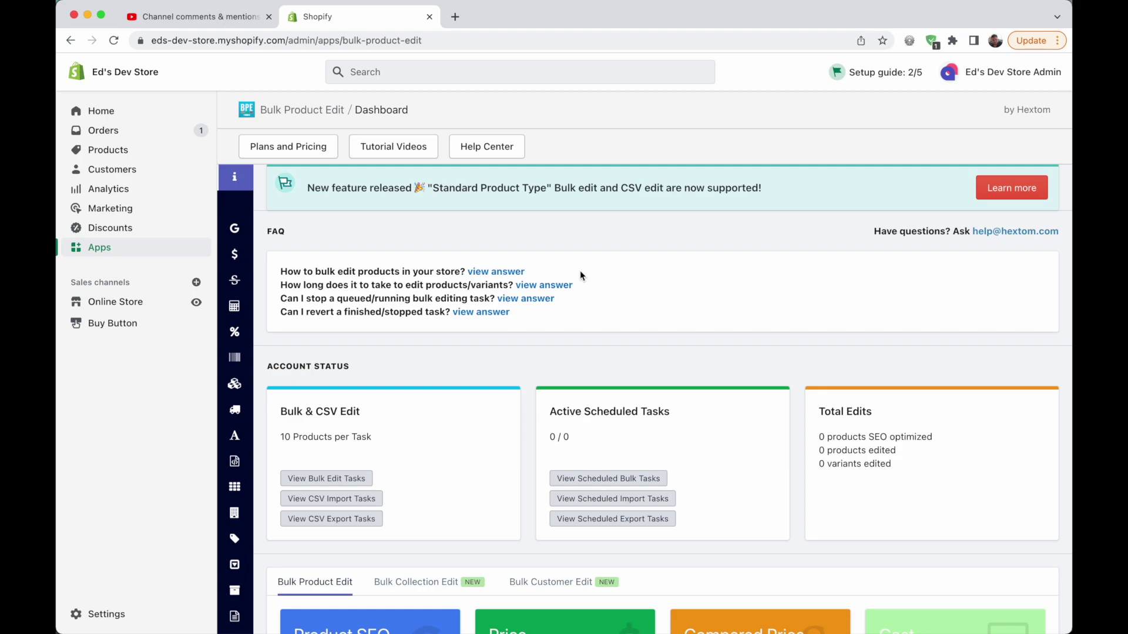
{"action": "scroll", "coordinate": [276, 244], "scroll_direction": "down", "scroll_amount": 5}
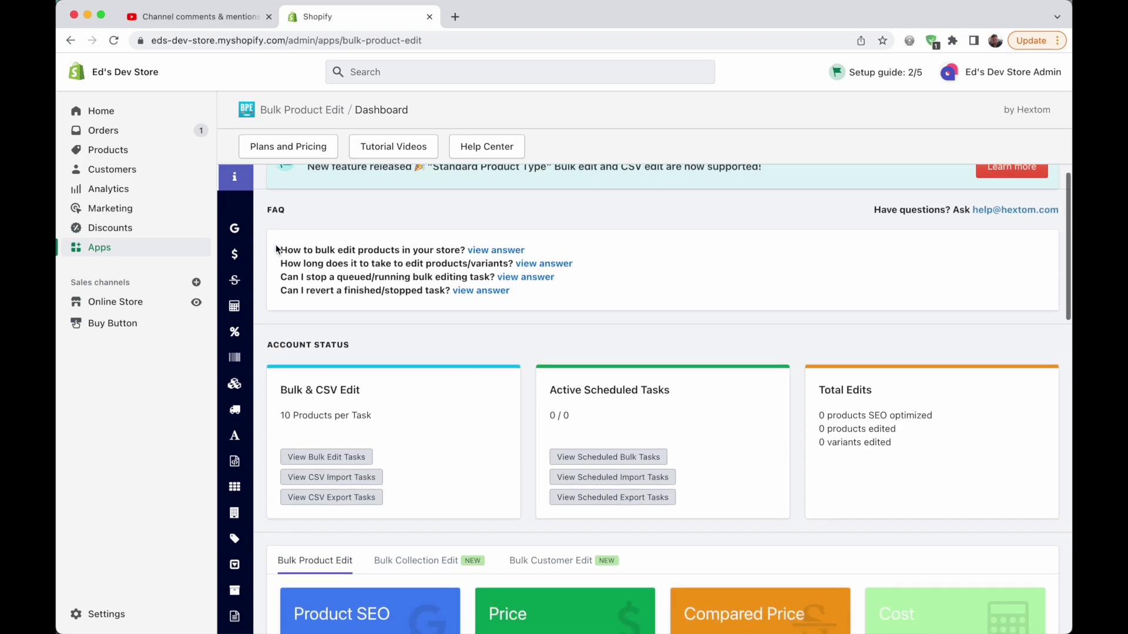
{"action": "scroll", "coordinate": [545, 288], "scroll_direction": "down", "scroll_amount": 6}
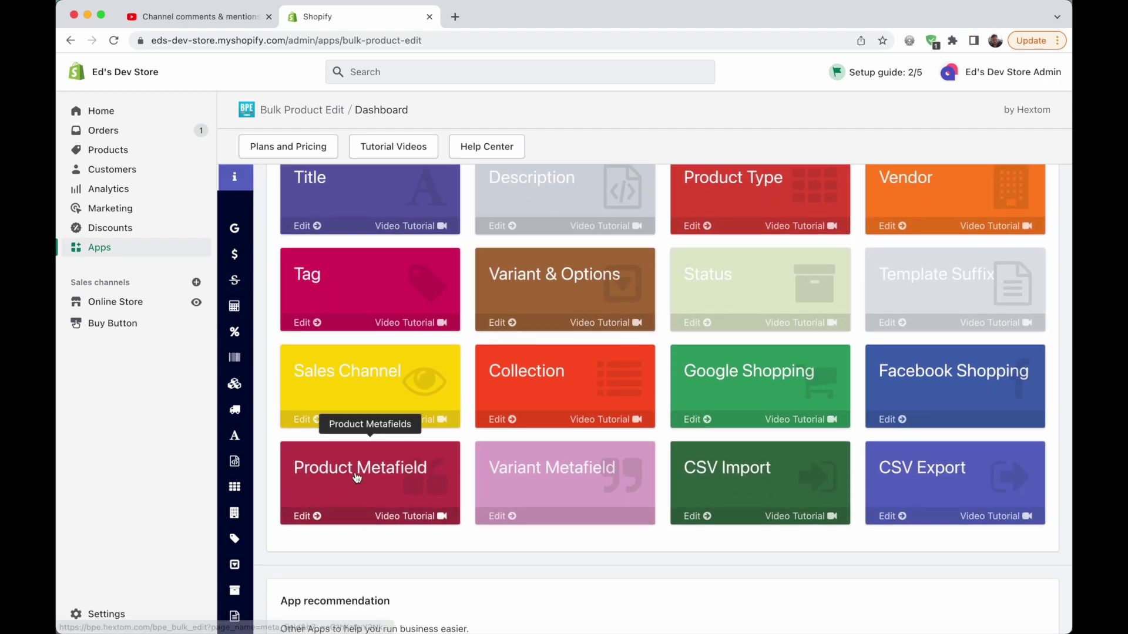
{"action": "scroll", "coordinate": [353, 481], "scroll_direction": "up", "scroll_amount": 3}
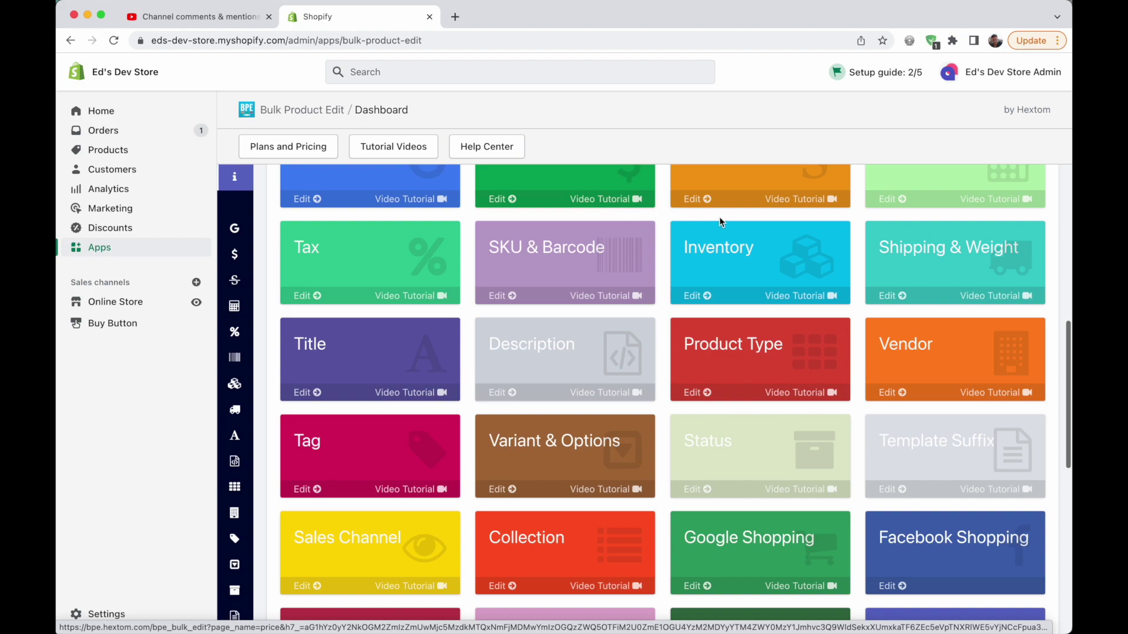
{"action": "scroll", "coordinate": [466, 452], "scroll_direction": "down", "scroll_amount": 3}
{"action": "left_click", "coordinate": [357, 511]}
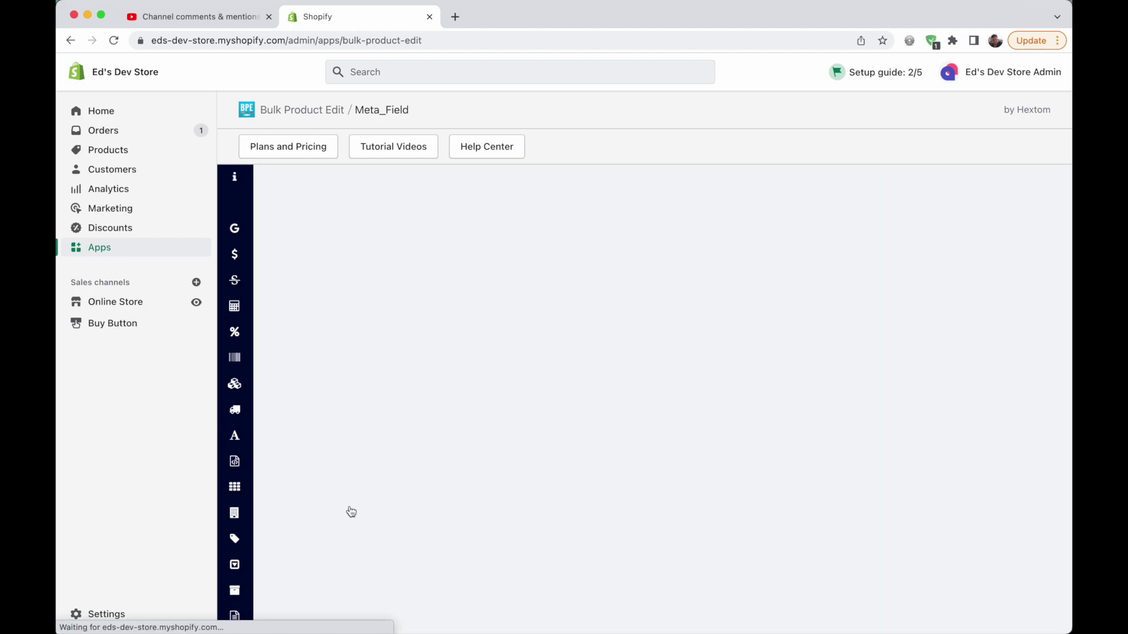
Set the first product filter condition to product type is "shorts".
{"action": "left_click", "coordinate": [369, 253]}
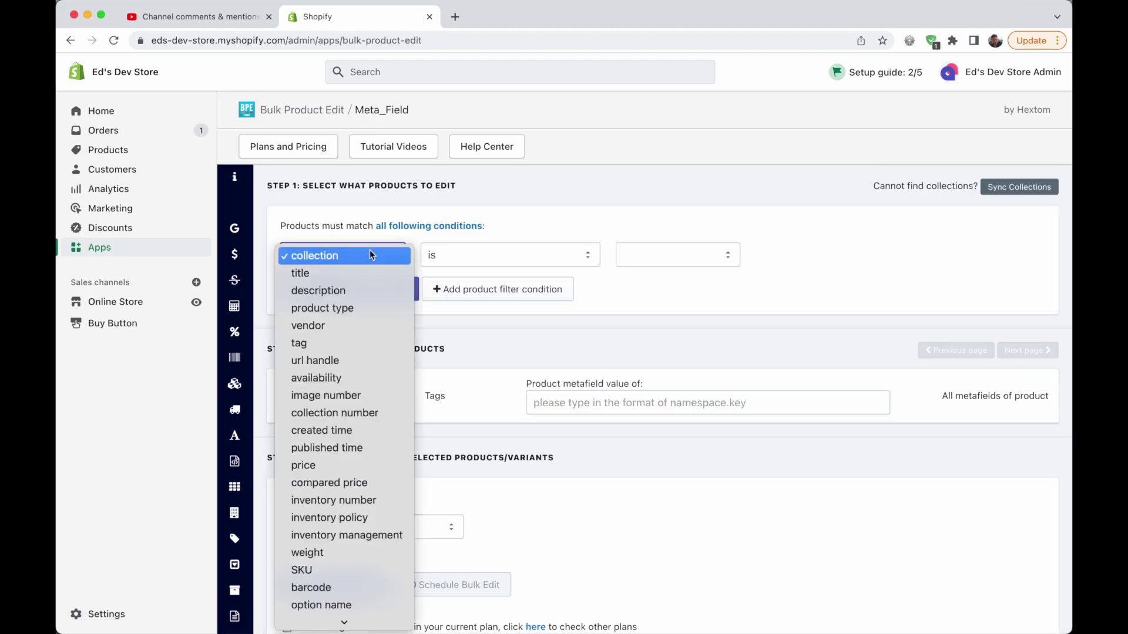
{"action": "left_click", "coordinate": [353, 307]}
{"action": "left_click", "coordinate": [668, 251]}
{"action": "type", "text": "shorts"}
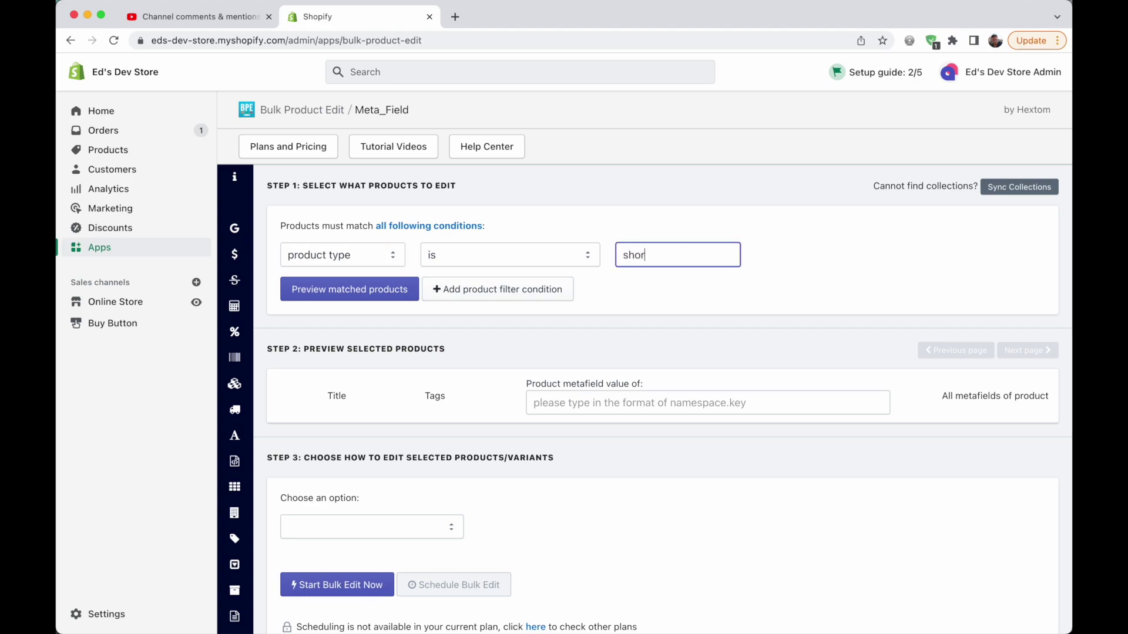
Add a second product filter condition where title contains "Cotton".
{"action": "left_click", "coordinate": [533, 297]}
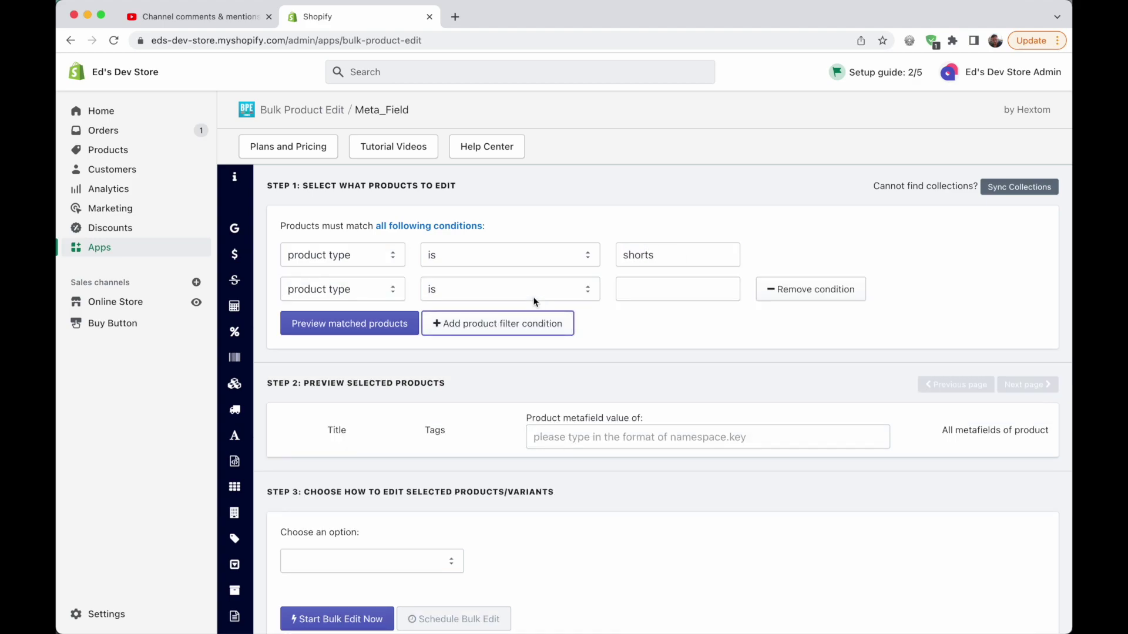
{"action": "left_click", "coordinate": [392, 289]}
{"action": "left_click", "coordinate": [404, 258]}
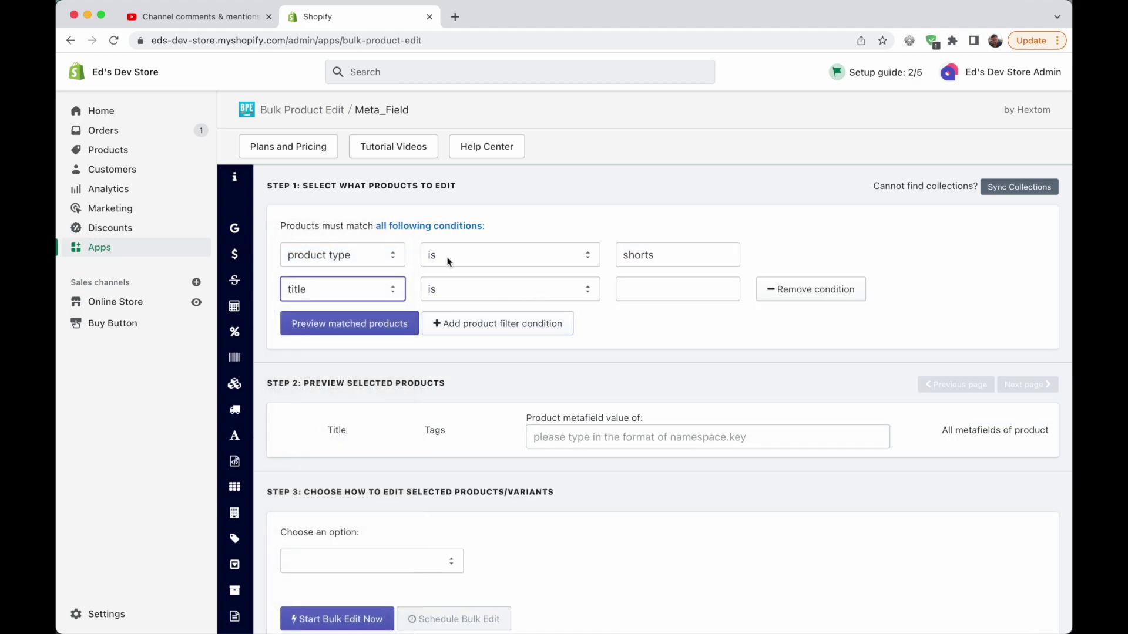
{"action": "left_click", "coordinate": [509, 292]}
{"action": "left_click", "coordinate": [552, 305]}
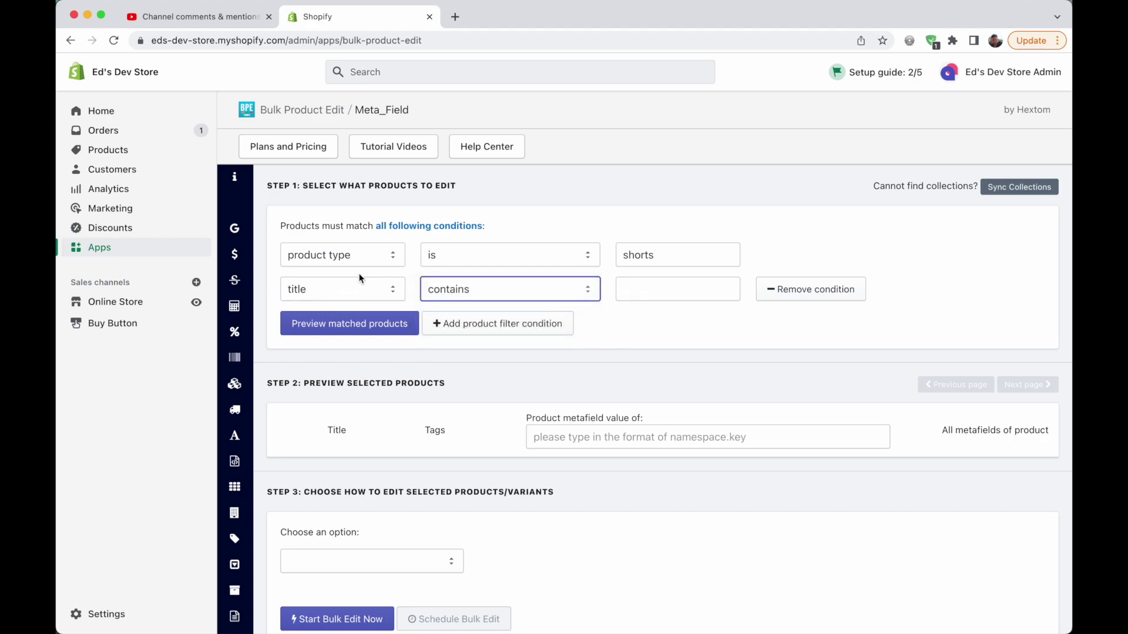
{"action": "left_click", "coordinate": [697, 287]}
{"action": "type", "text": "Cotton"}
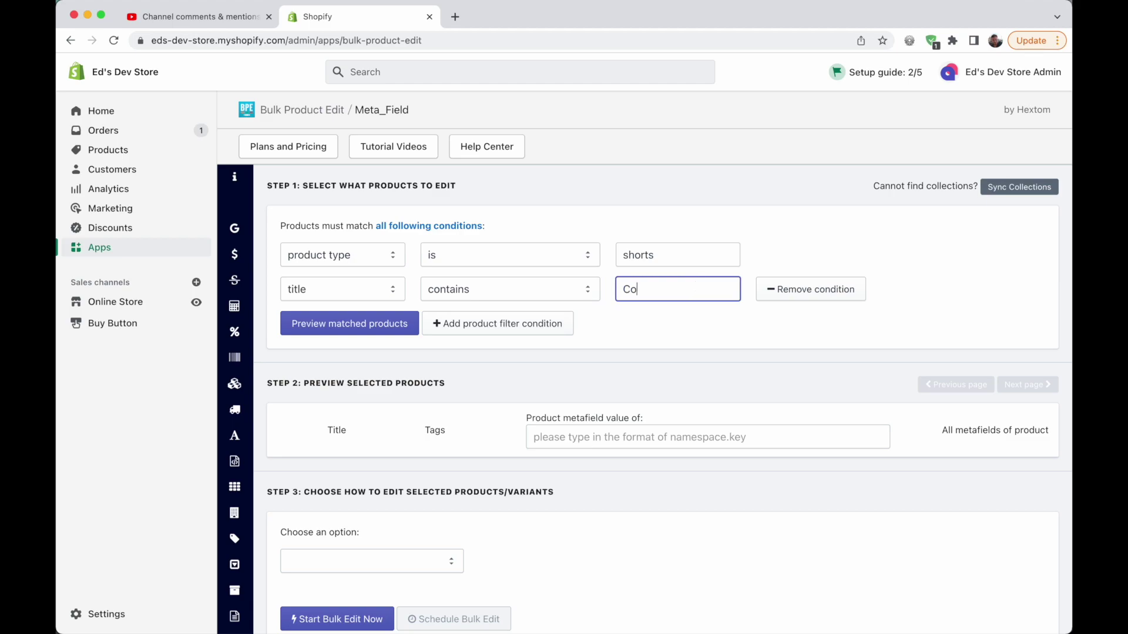
{"action": "left_click", "coordinate": [665, 326]}
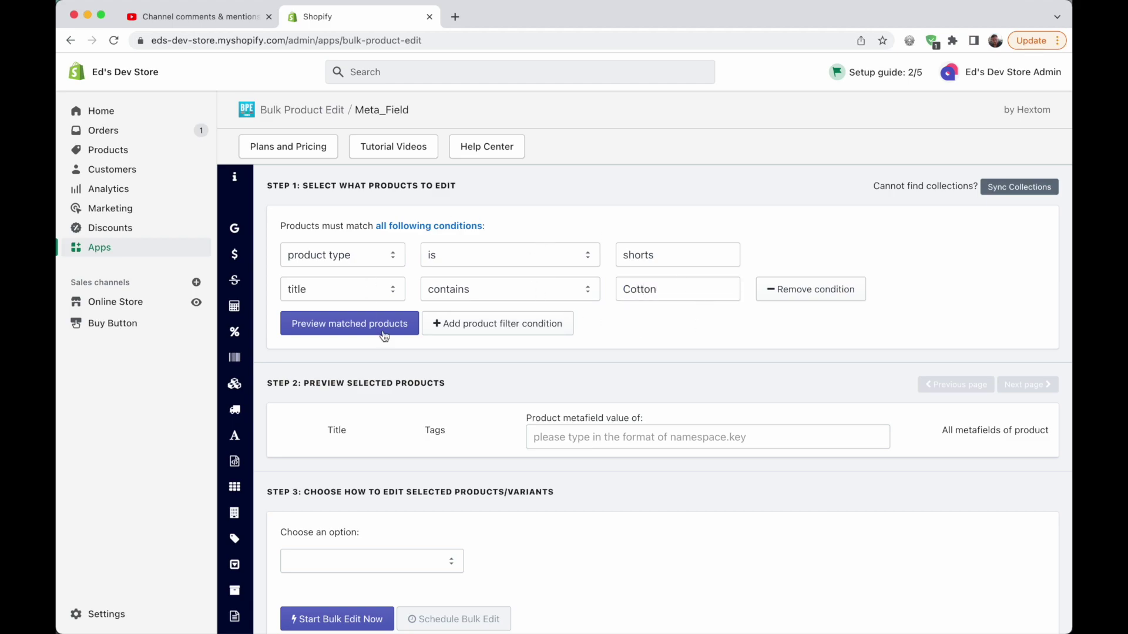
Check the edit options available in Step 3 without choosing one, and look back over the filter conditions.
{"action": "scroll", "coordinate": [759, 343], "scroll_direction": "down", "scroll_amount": 3}
{"action": "left_click", "coordinate": [364, 405]}
{"action": "left_click", "coordinate": [541, 382]}
{"action": "scroll", "coordinate": [541, 379], "scroll_direction": "up", "scroll_amount": 3}
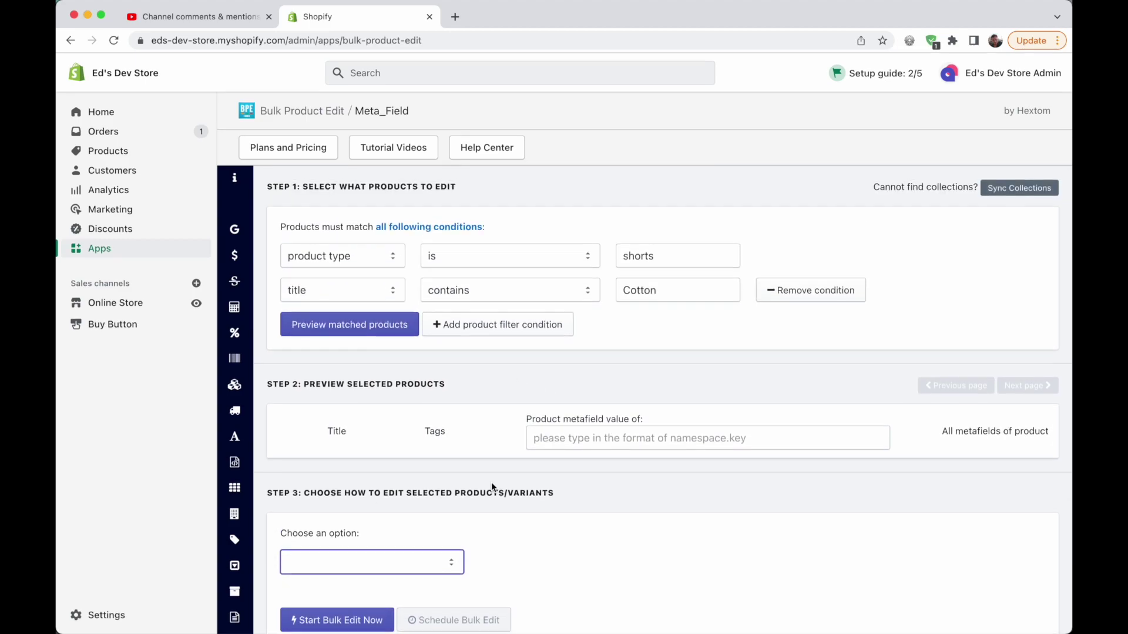
{"action": "left_click", "coordinate": [346, 185]}
{"action": "scroll", "coordinate": [487, 188], "scroll_direction": "down", "scroll_amount": 1}
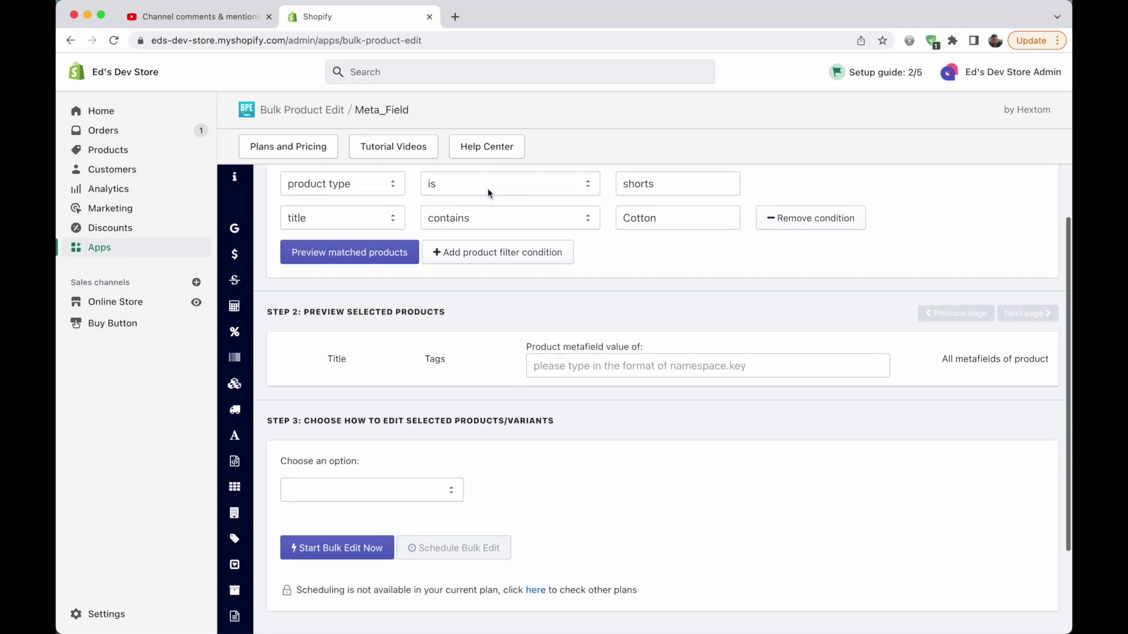
{"action": "scroll", "coordinate": [530, 463], "scroll_direction": "down", "scroll_amount": 1}
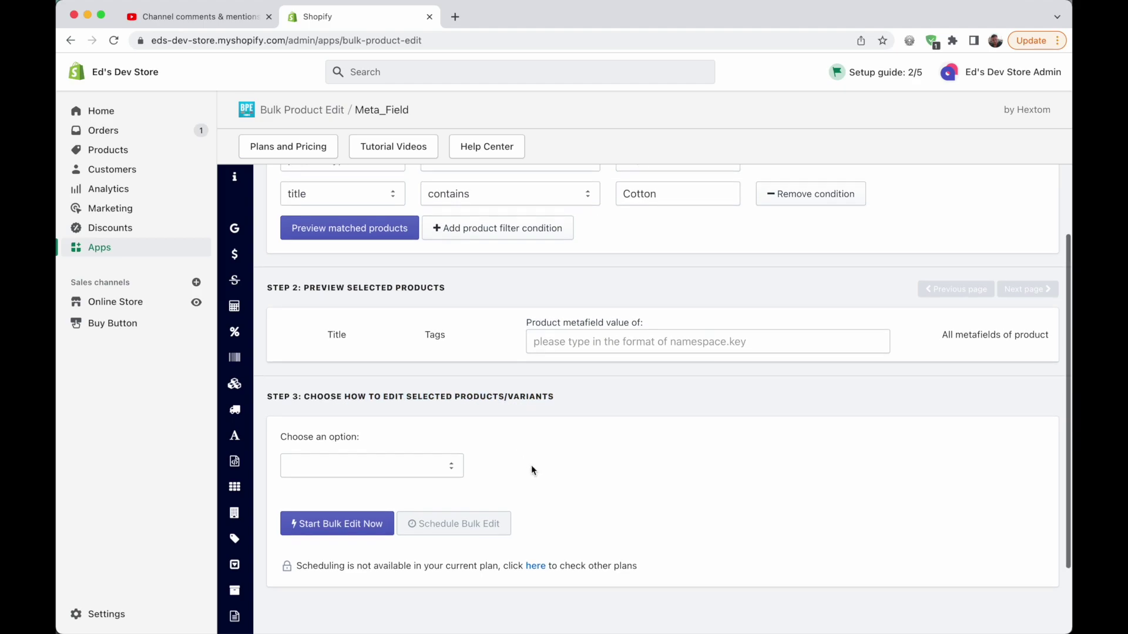
Choose "add meta field to product" as the way to edit the selected products.
{"action": "left_click", "coordinate": [432, 464]}
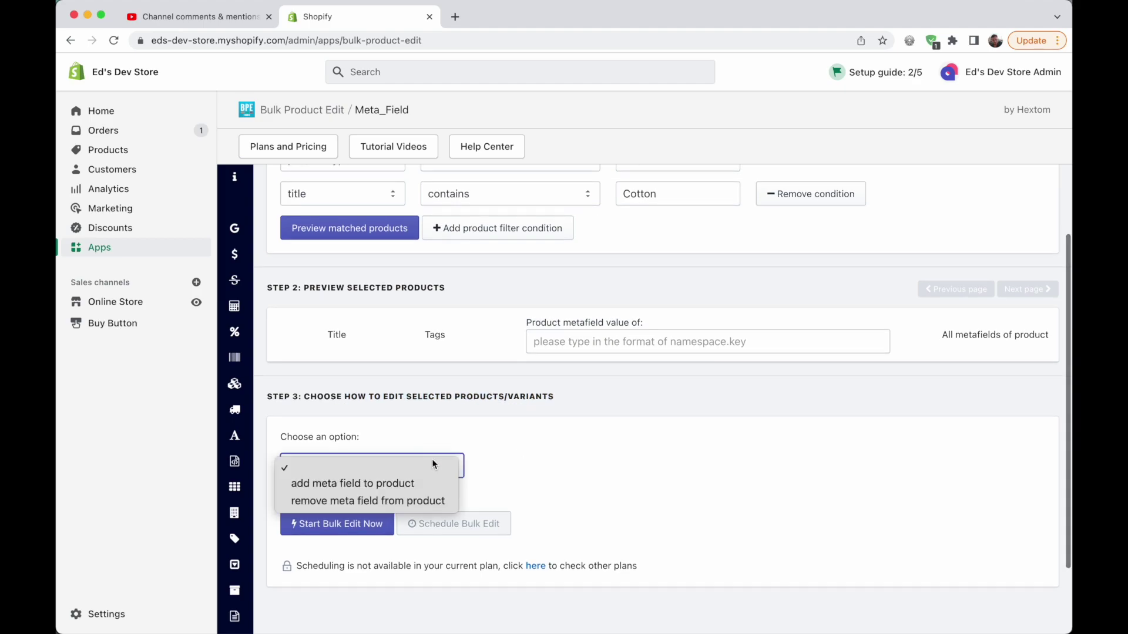
{"action": "left_click", "coordinate": [407, 482]}
{"action": "scroll", "coordinate": [619, 466], "scroll_direction": "down", "scroll_amount": 5}
Set the metafield's namespace to "filters" and its key to "fabric".
{"action": "left_click", "coordinate": [408, 263]}
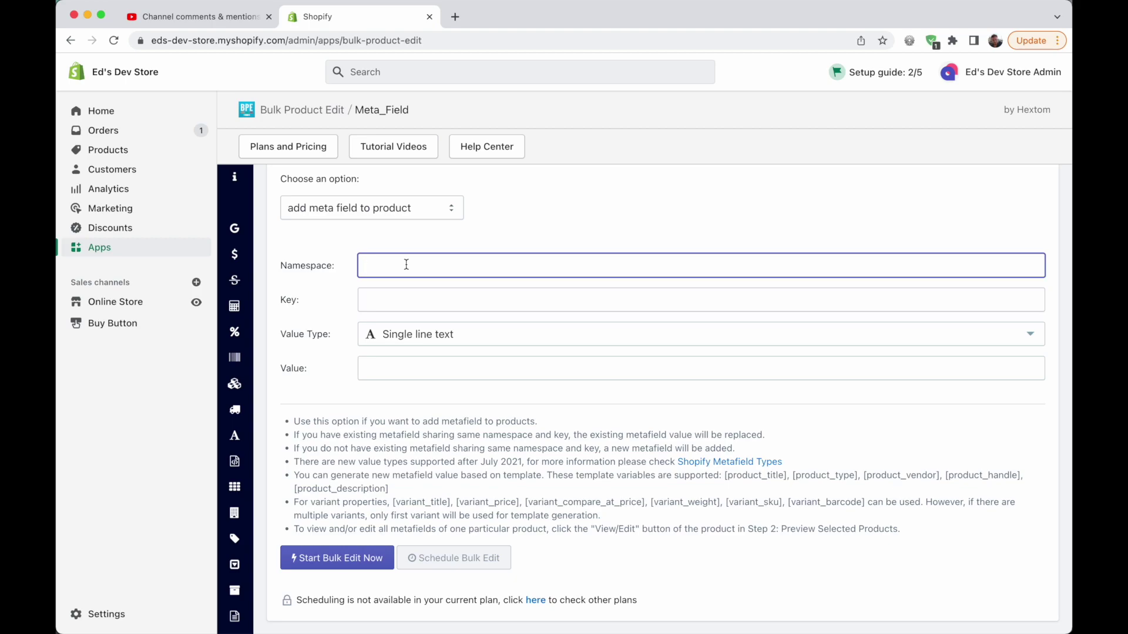
{"action": "scroll", "coordinate": [545, 233], "scroll_direction": "up", "scroll_amount": 1}
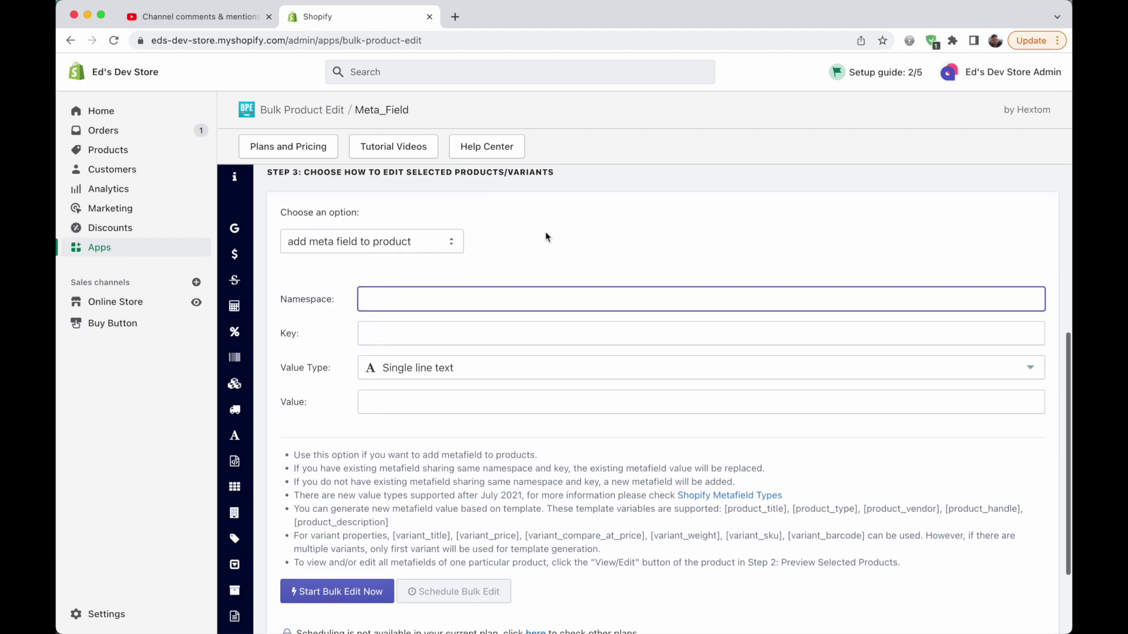
{"action": "scroll", "coordinate": [545, 232], "scroll_direction": "up", "scroll_amount": 4}
{"action": "scroll", "coordinate": [545, 234], "scroll_direction": "up", "scroll_amount": 3}
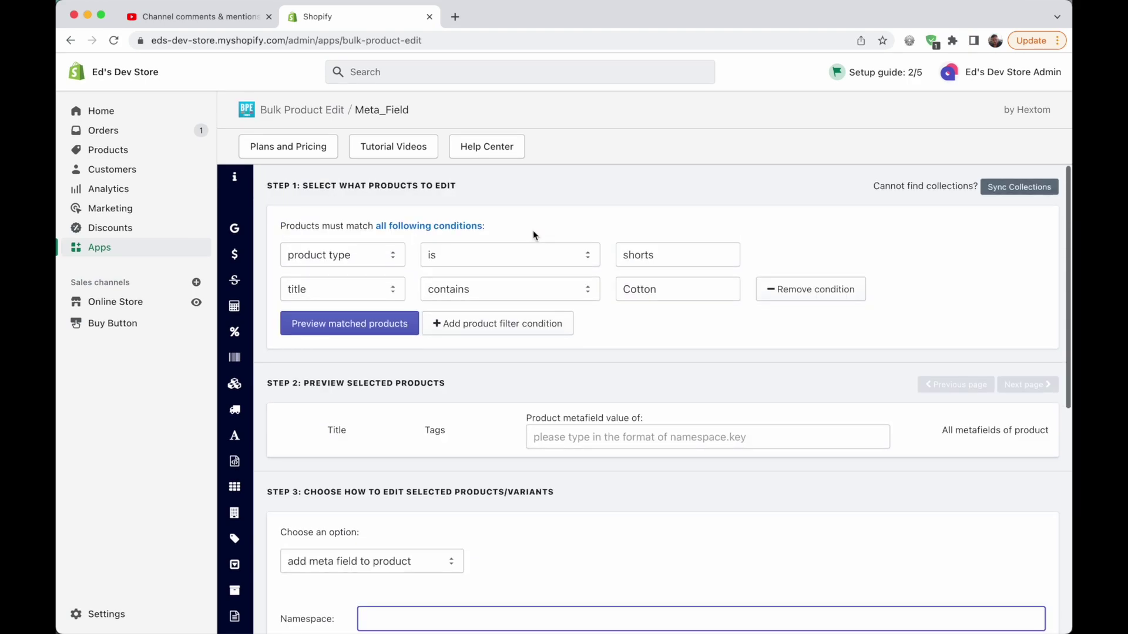
{"action": "scroll", "coordinate": [509, 323], "scroll_direction": "down", "scroll_amount": 6}
{"action": "scroll", "coordinate": [573, 322], "scroll_direction": "up", "scroll_amount": 1}
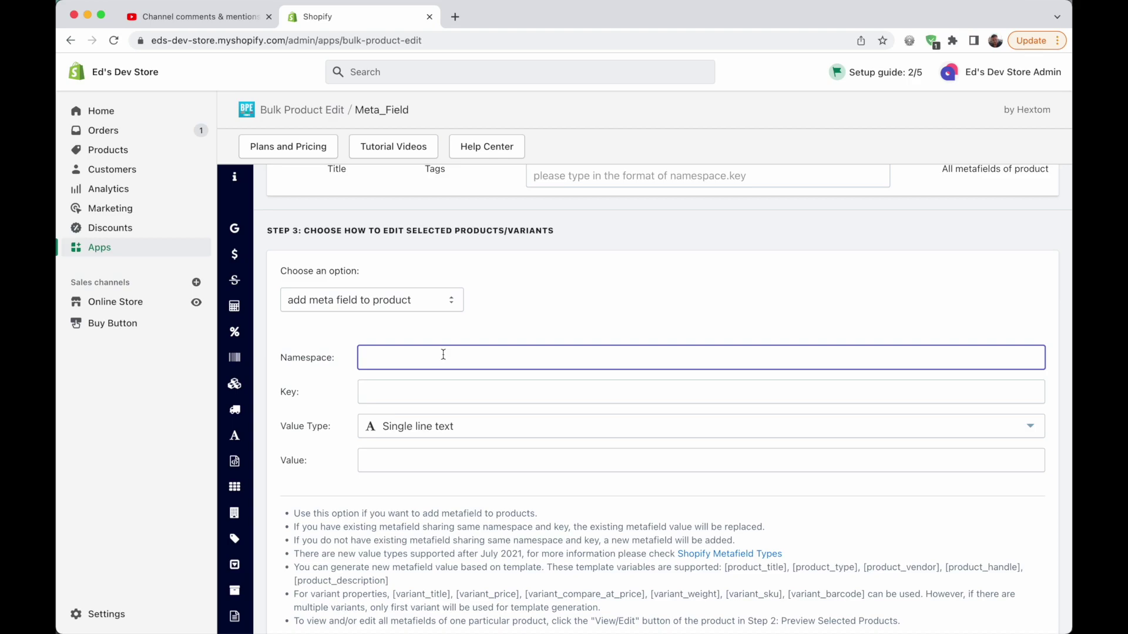
{"action": "type", "text": "filters"}
{"action": "key", "text": "Tab"}
{"action": "type", "text": "fabric"}
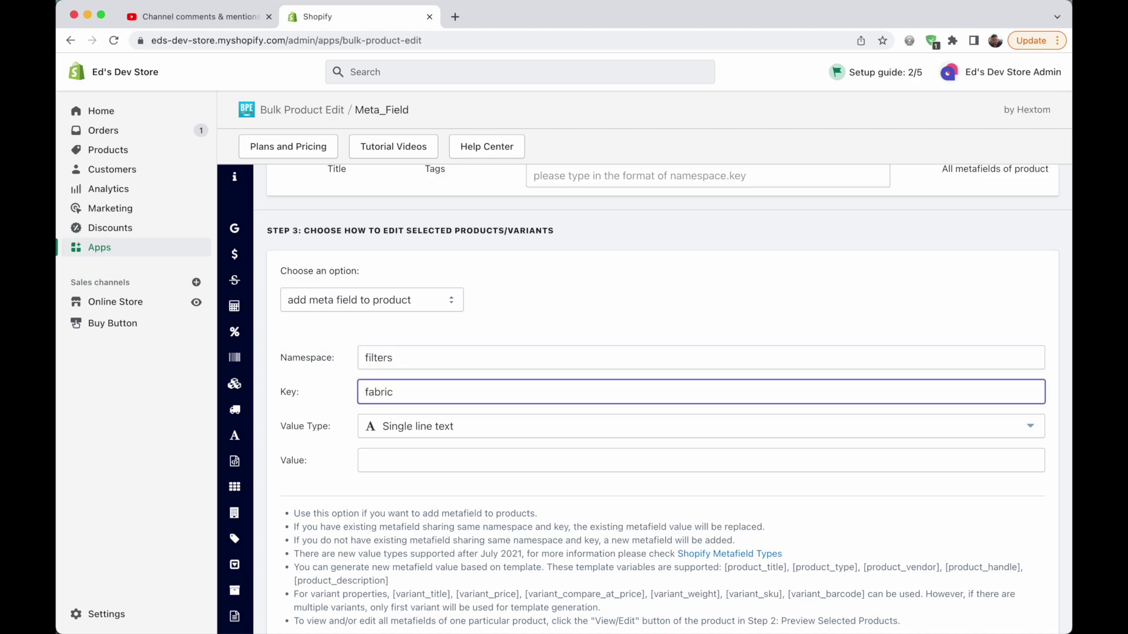
Set the new metafield's value to "Cotton" and look over the settings of the bulk edit.
{"action": "left_click", "coordinate": [453, 463]}
{"action": "type", "text": "Cotton"}
{"action": "scroll", "coordinate": [377, 439], "scroll_direction": "down", "scroll_amount": 3}
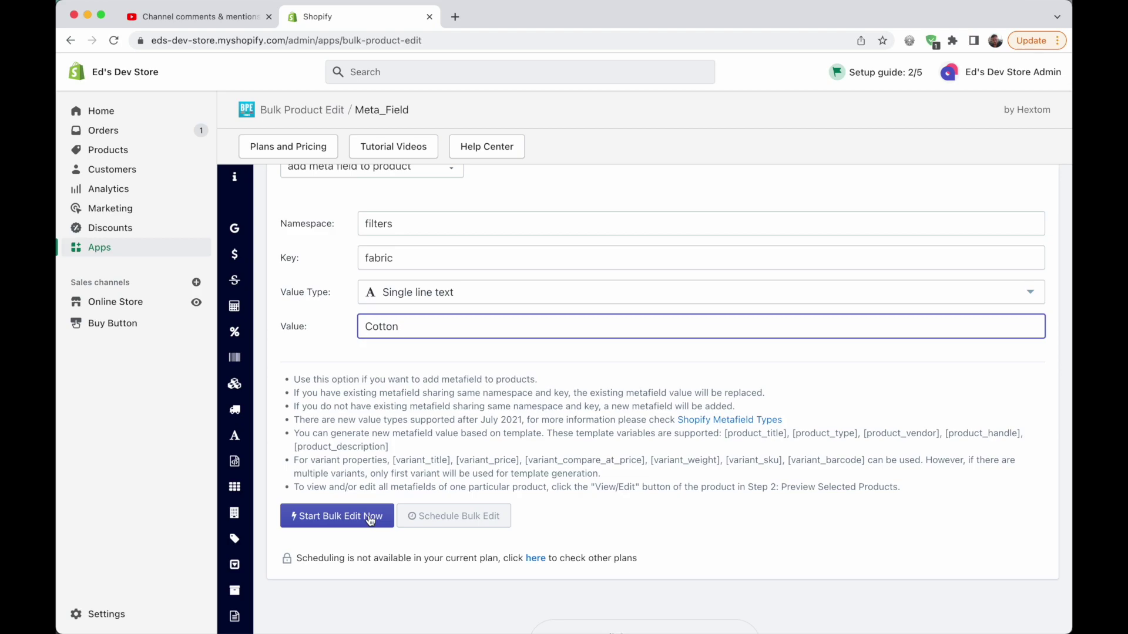
{"action": "scroll", "coordinate": [370, 520], "scroll_direction": "up", "scroll_amount": 7}
{"action": "scroll", "coordinate": [486, 264], "scroll_direction": "down", "scroll_amount": 5}
{"action": "scroll", "coordinate": [512, 372], "scroll_direction": "down", "scroll_amount": 2}
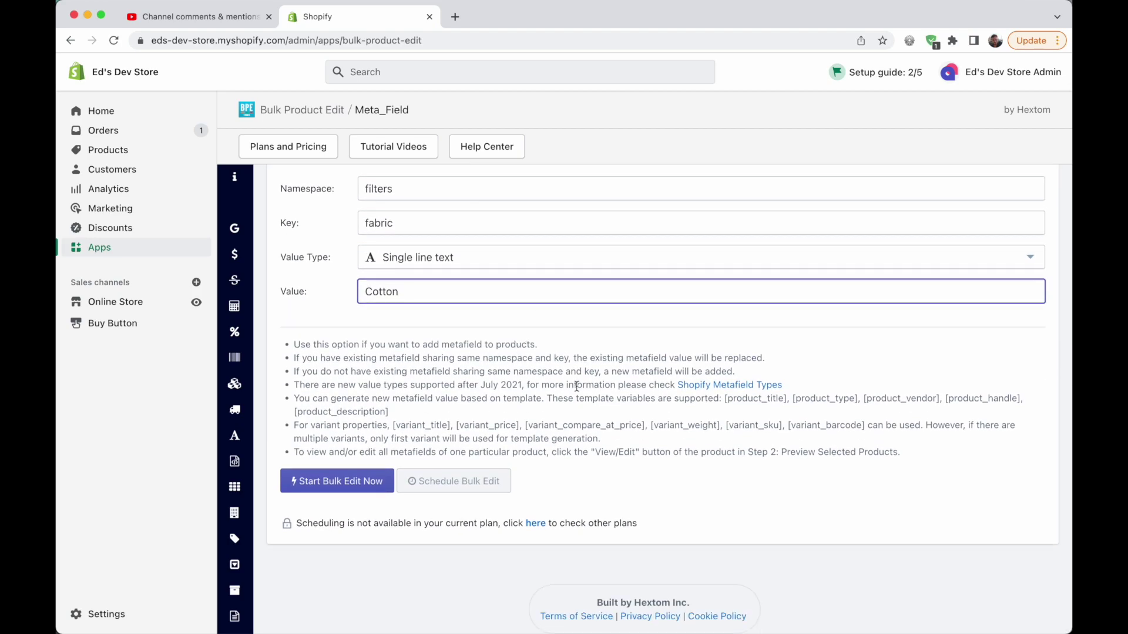
{"action": "scroll", "coordinate": [576, 385], "scroll_direction": "up", "scroll_amount": 2}
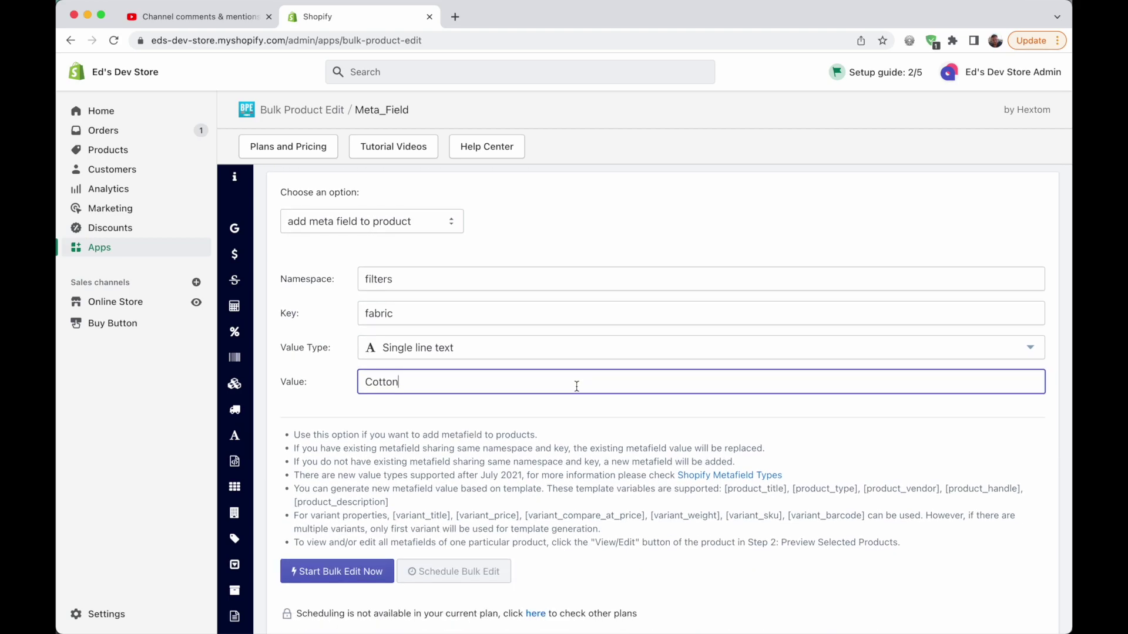
Open the bulk edit for product titles and filter for products whose product type is "shorts".
{"action": "mouse_move", "coordinate": [238, 461]}
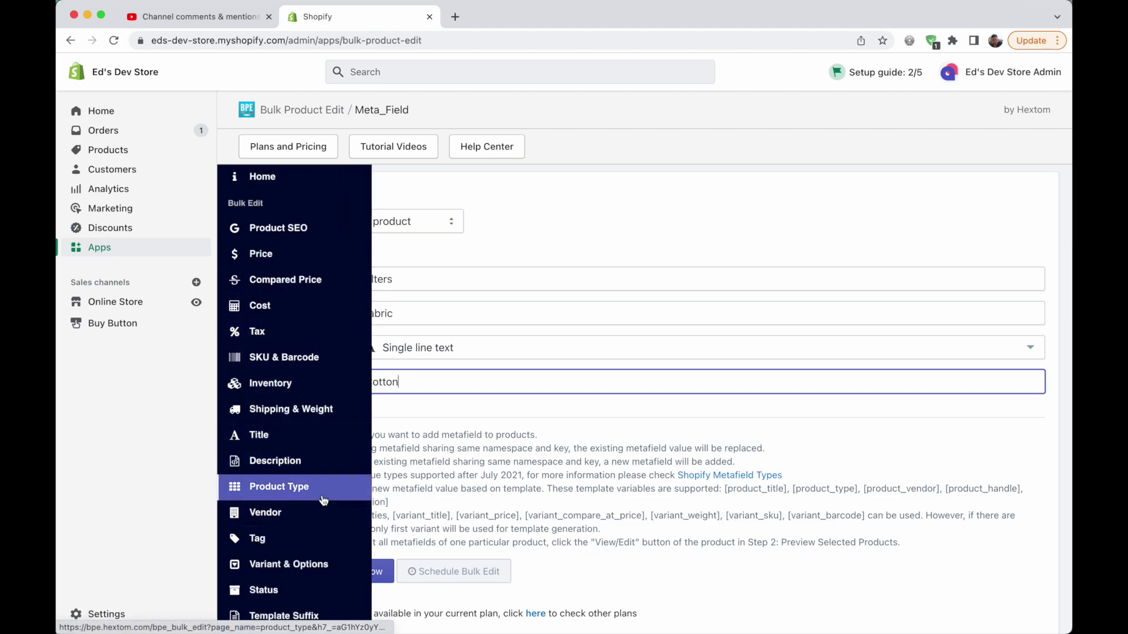
{"action": "left_click", "coordinate": [304, 444]}
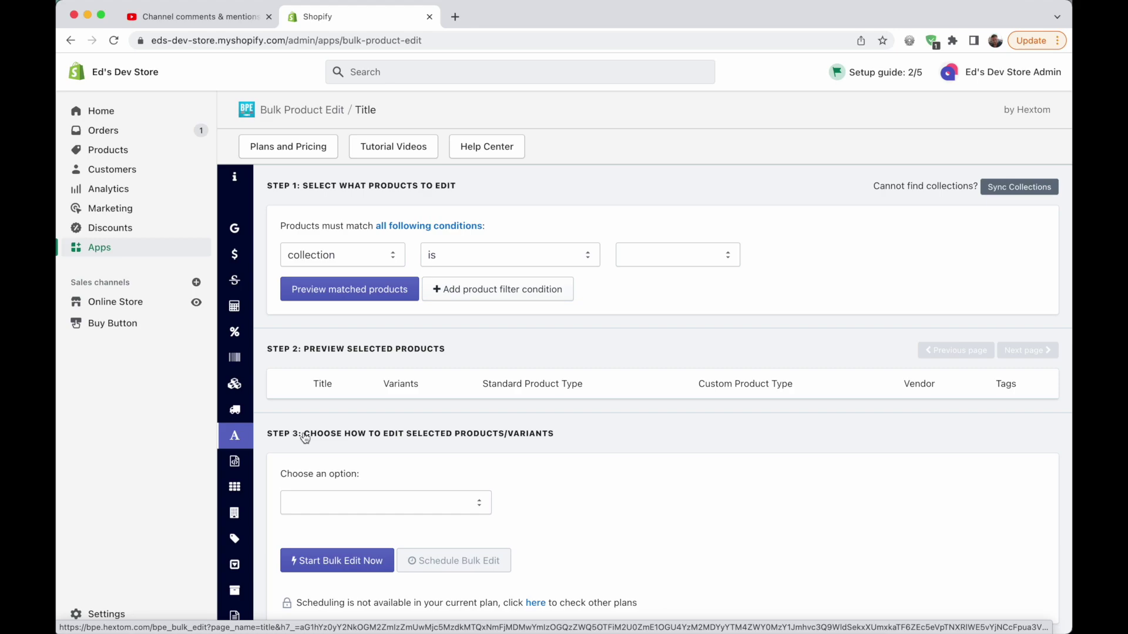
{"action": "left_click", "coordinate": [357, 254]}
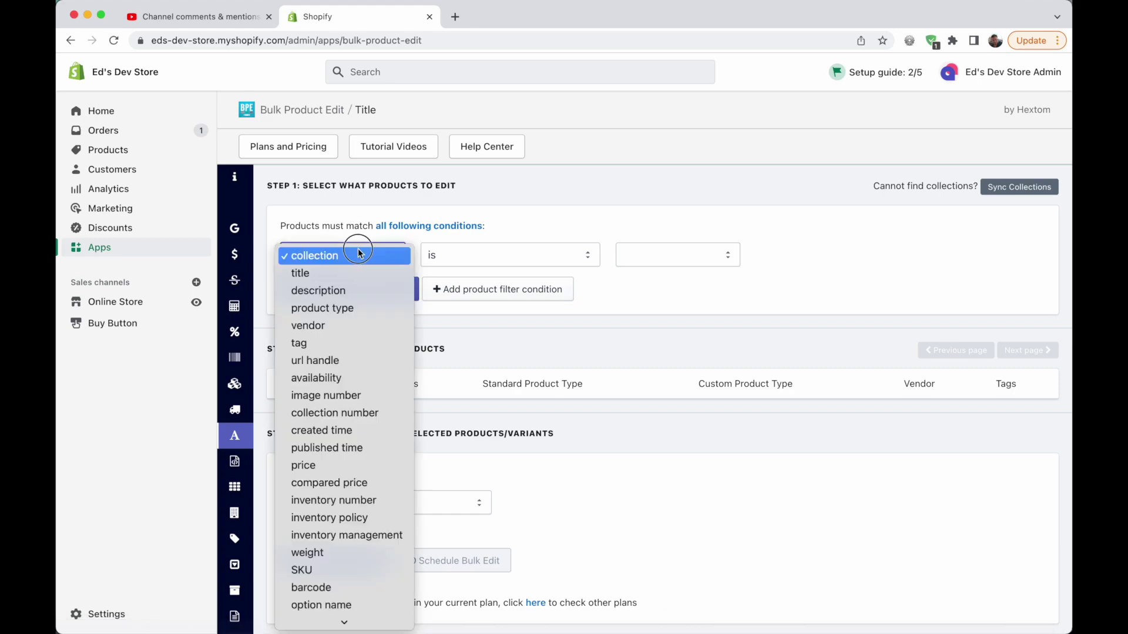
{"action": "left_click", "coordinate": [372, 307]}
{"action": "left_click", "coordinate": [654, 244]}
{"action": "type", "text": "shorts"}
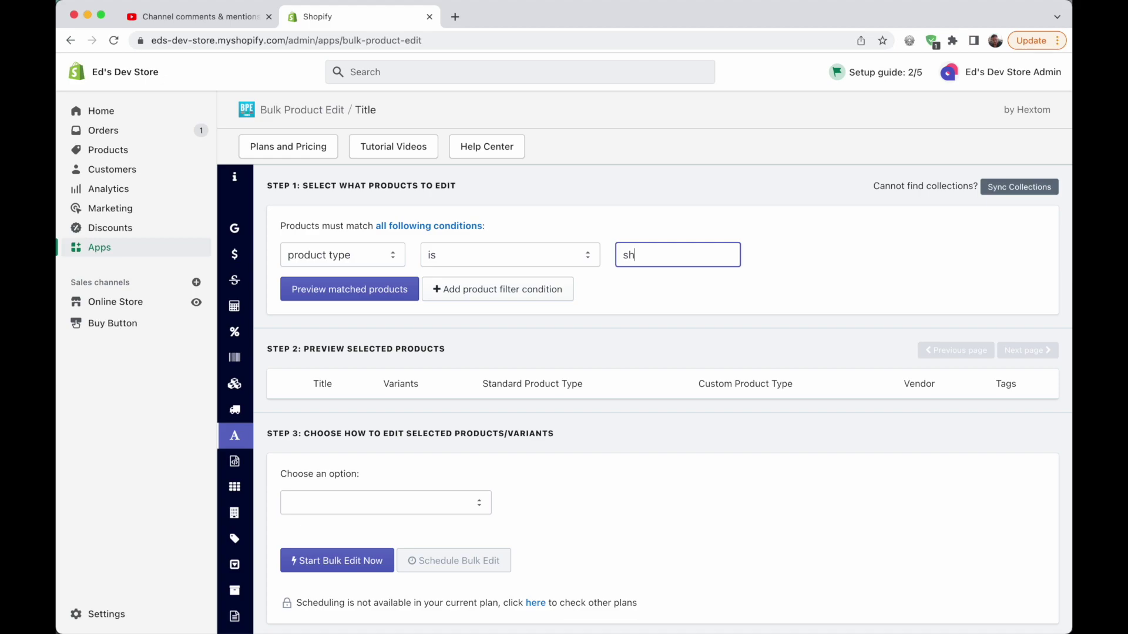
Choose to add text to the end of the title and enter "Shorts" as the text to add.
{"action": "scroll", "coordinate": [528, 395], "scroll_direction": "down", "scroll_amount": 3}
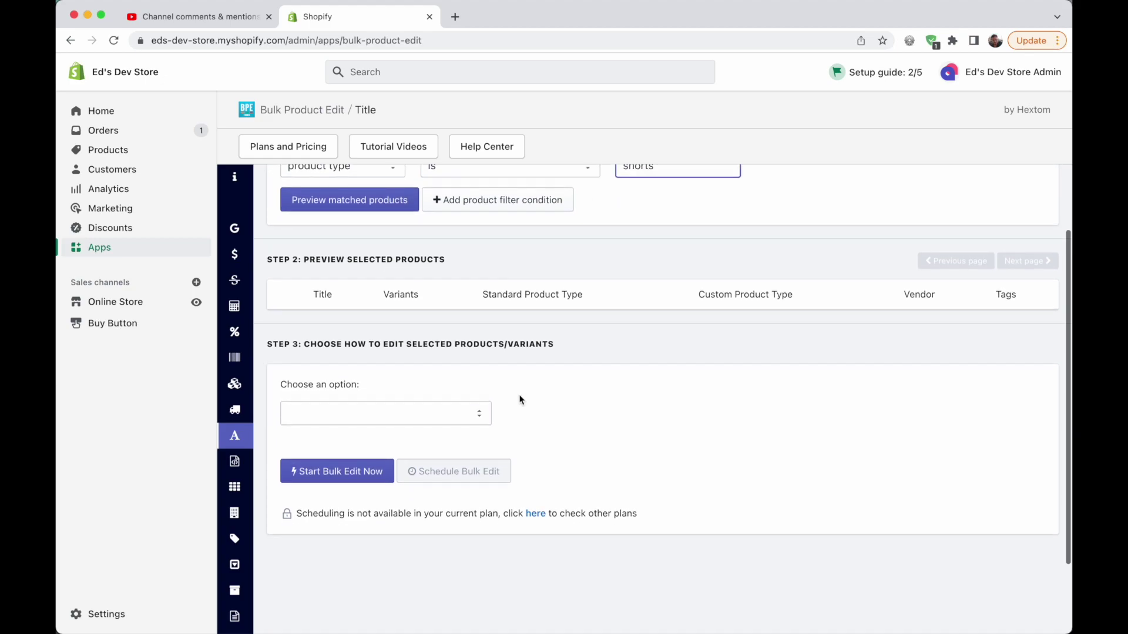
{"action": "left_click", "coordinate": [432, 411]}
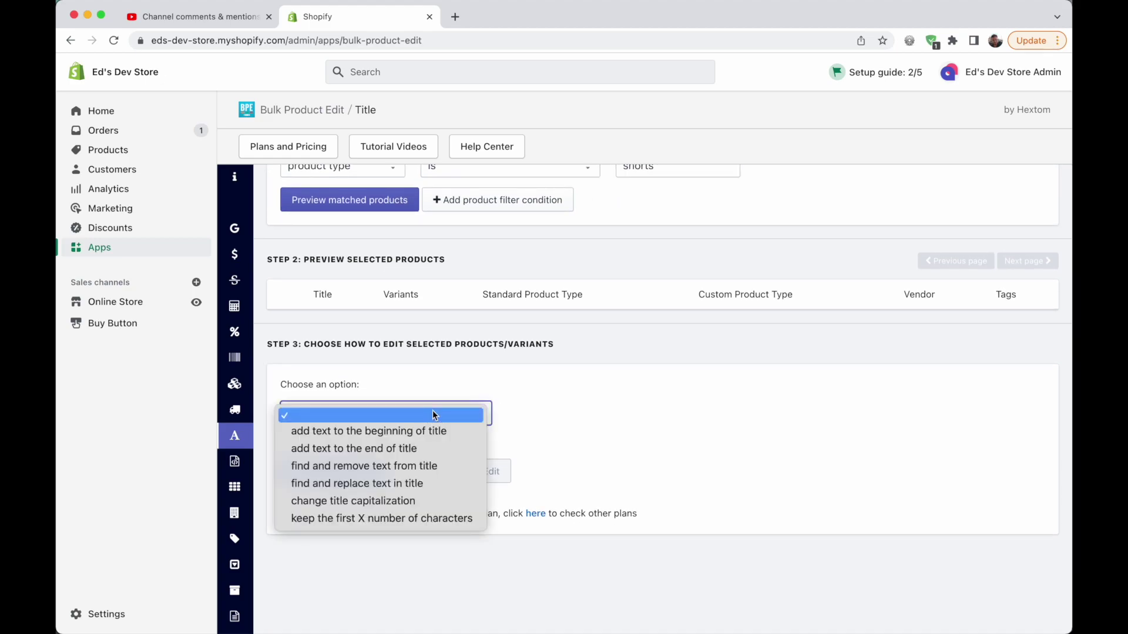
{"action": "left_click", "coordinate": [411, 449]}
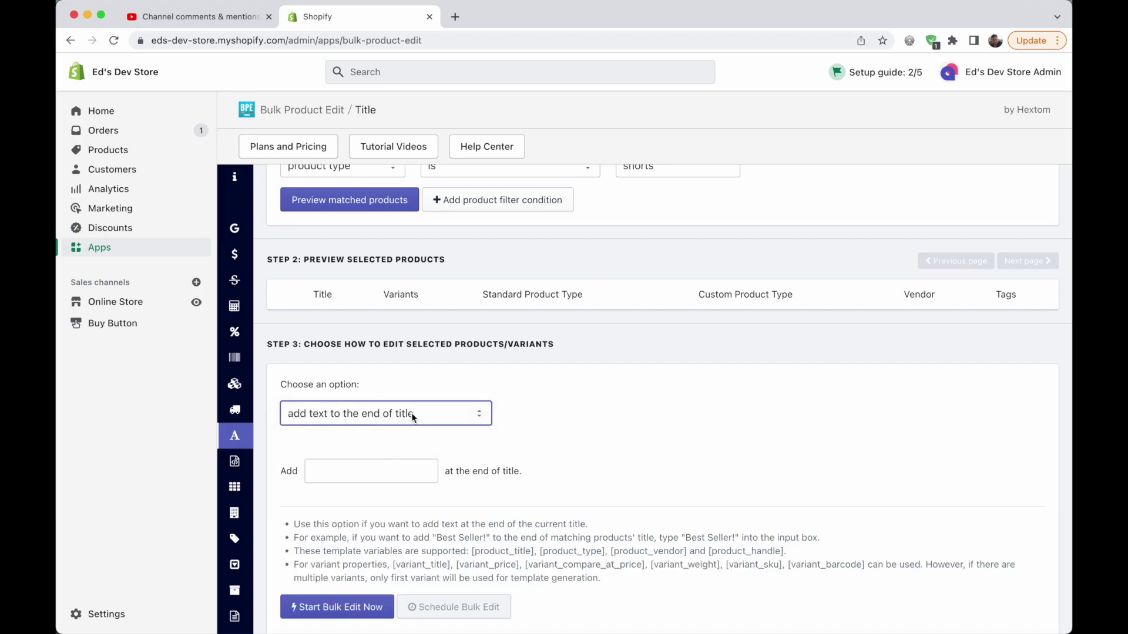
{"action": "left_click", "coordinate": [375, 464]}
{"action": "type", "text": "Shorts"}
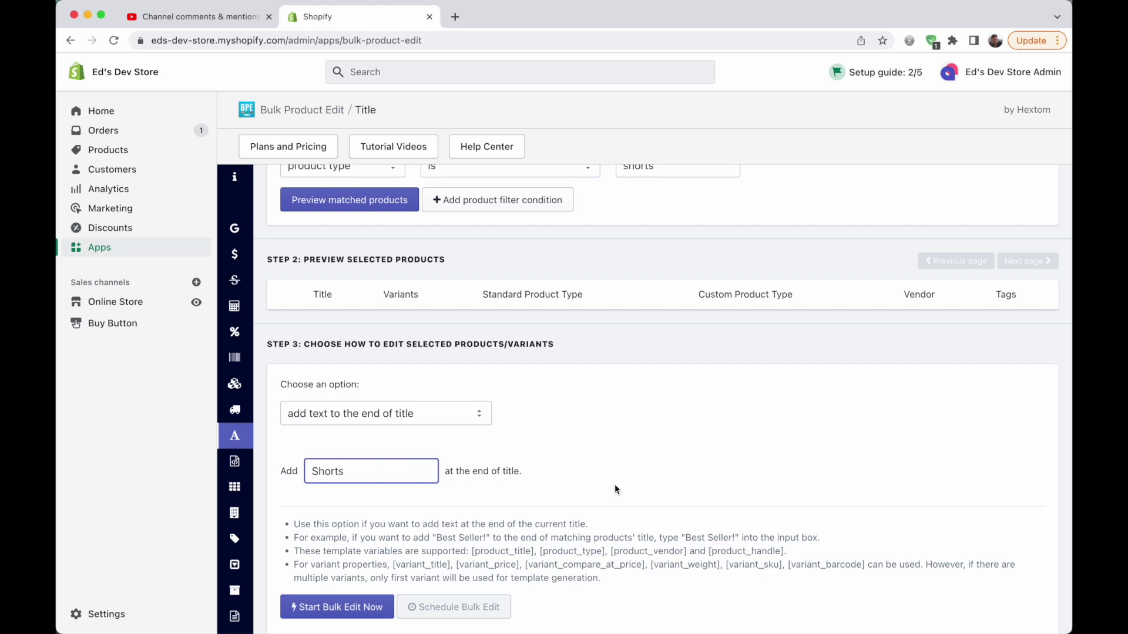
{"action": "scroll", "coordinate": [614, 486], "scroll_direction": "up", "scroll_amount": 2}
{"action": "scroll", "coordinate": [615, 486], "scroll_direction": "down", "scroll_amount": 5}
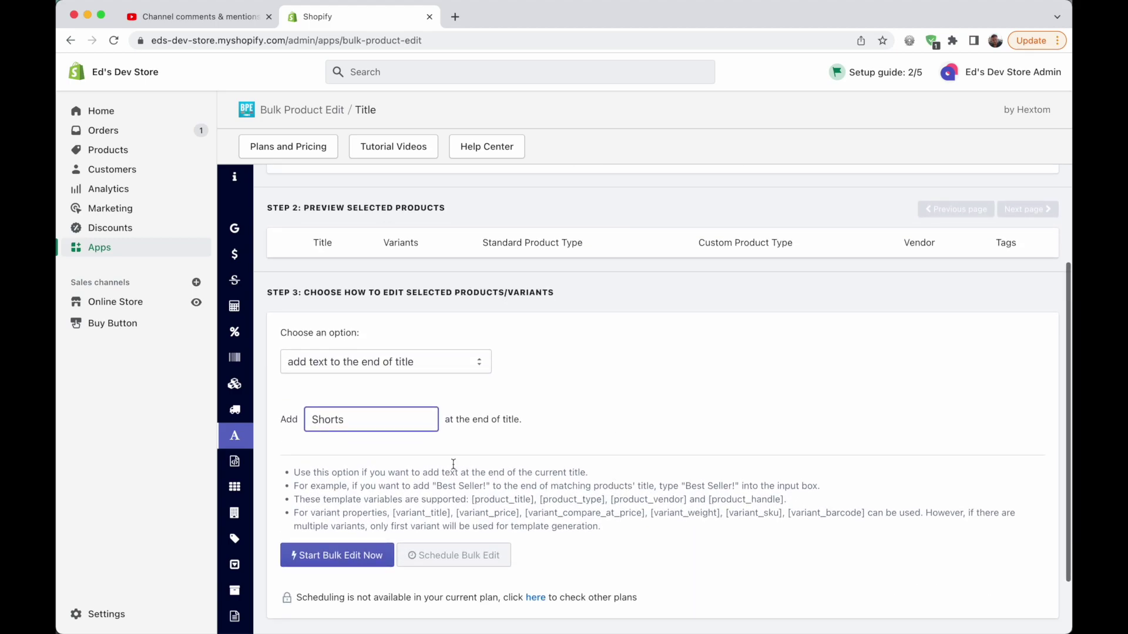
{"action": "left_click", "coordinate": [493, 451]}
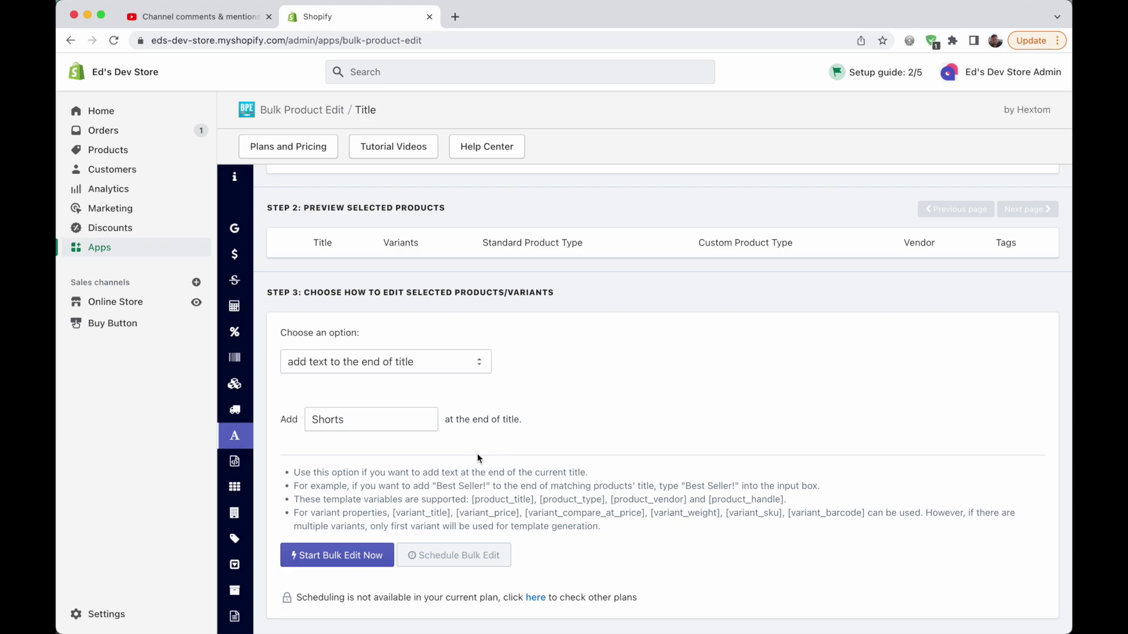
{"action": "scroll", "coordinate": [477, 453], "scroll_direction": "down", "scroll_amount": 2}
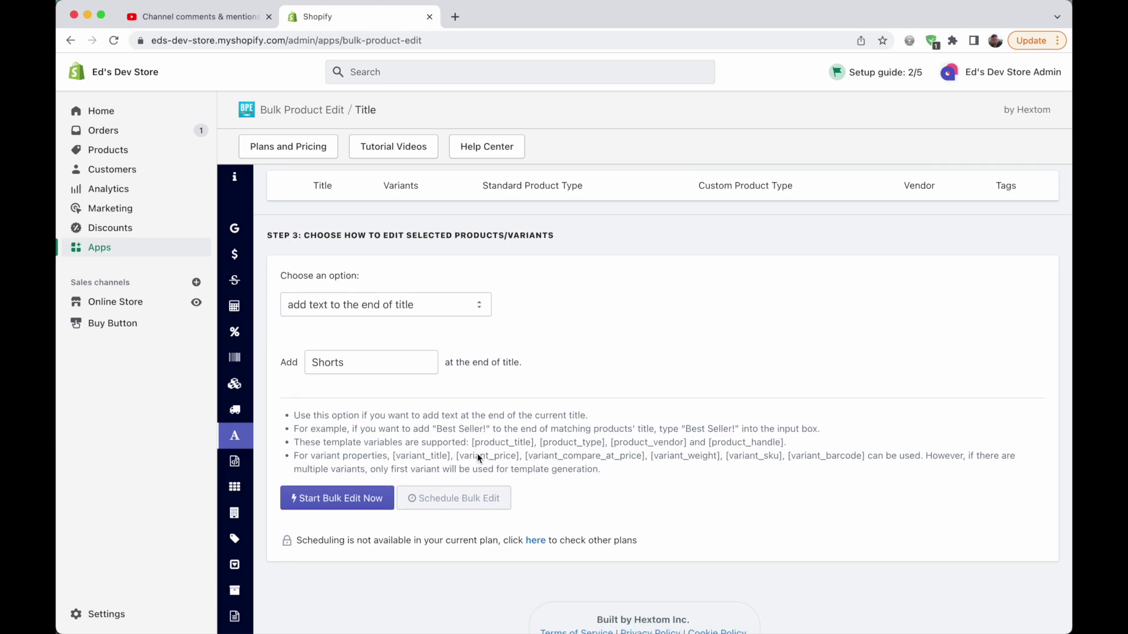
{"action": "scroll", "coordinate": [477, 453], "scroll_direction": "up", "scroll_amount": 5}
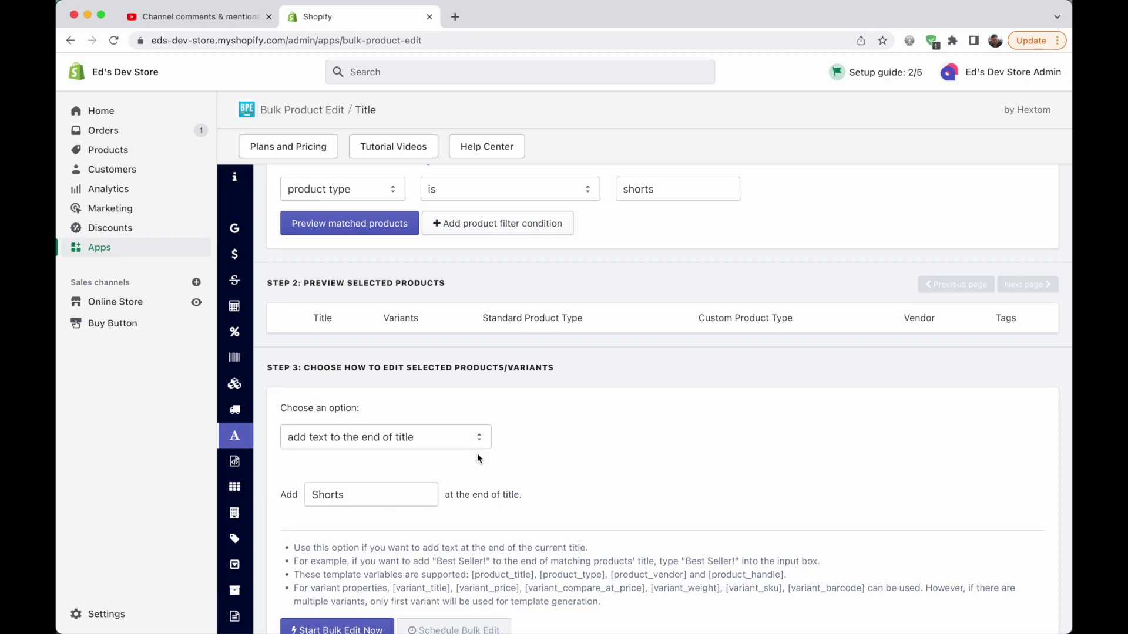
{"action": "scroll", "coordinate": [477, 453], "scroll_direction": "down", "scroll_amount": 5}
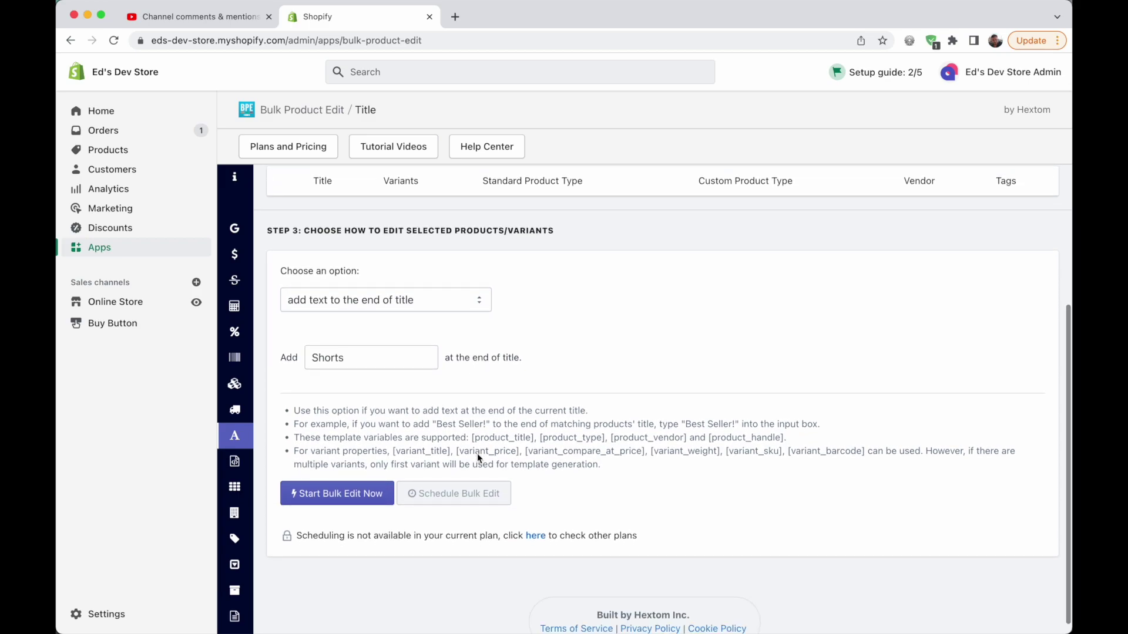
{"action": "left_click", "coordinate": [396, 360]}
Open the Product SEO bulk edit and filter for products whose product type is "shorts".
{"action": "mouse_move", "coordinate": [258, 282]}
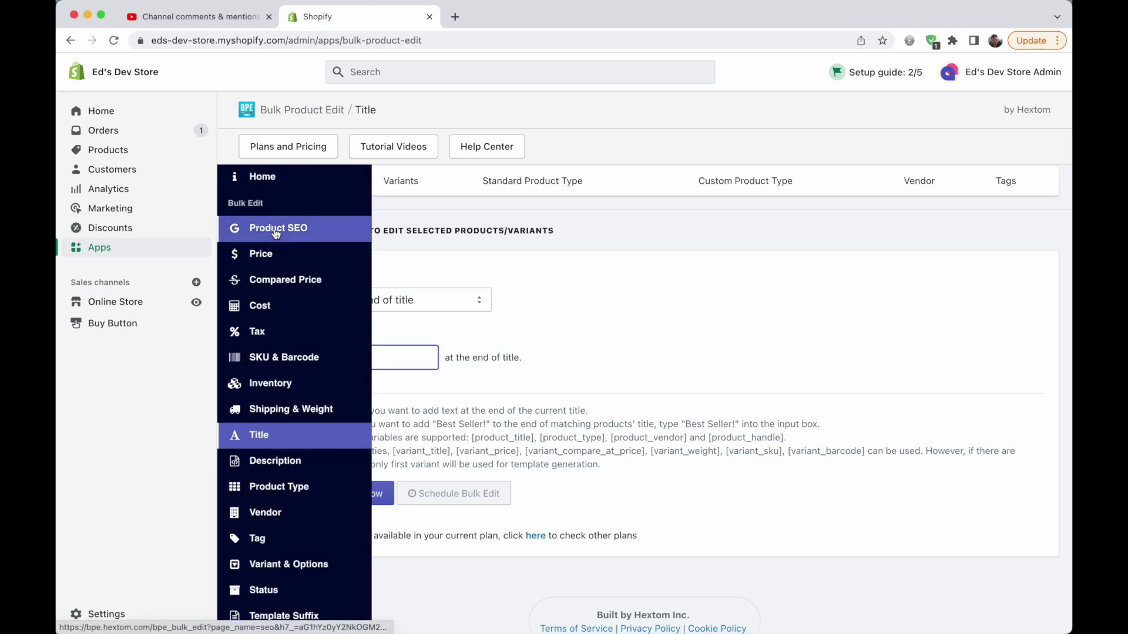
{"action": "left_click", "coordinate": [304, 243]}
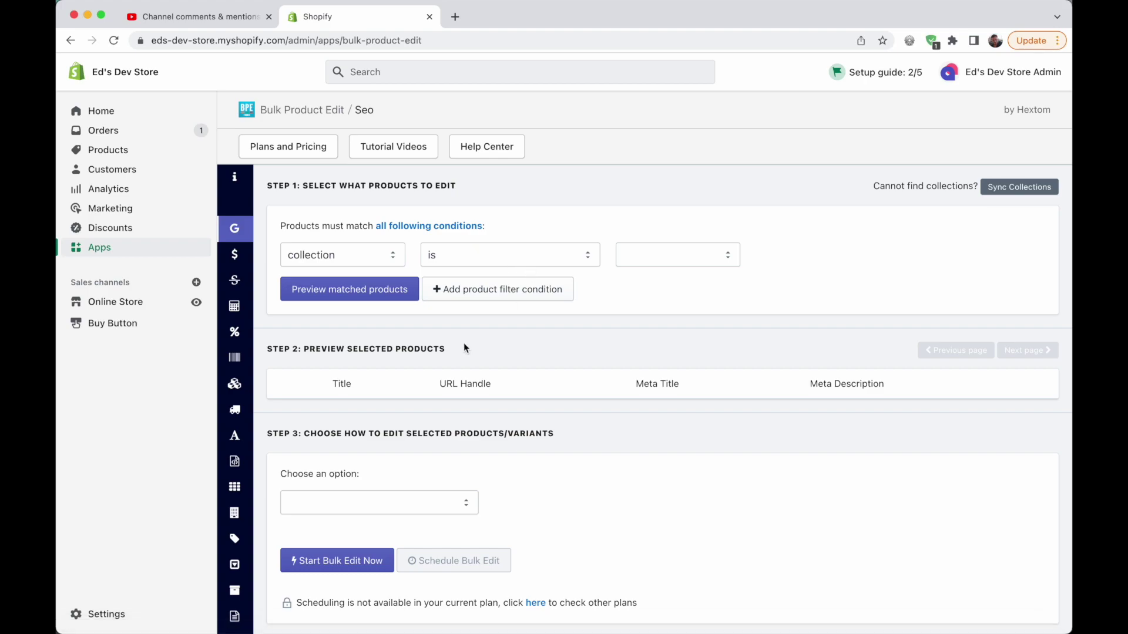
{"action": "left_click", "coordinate": [376, 254]}
{"action": "left_click", "coordinate": [336, 309]}
{"action": "left_click", "coordinate": [674, 258]}
{"action": "type", "text": "shorts"}
Choose to replace text from the URL handle, replacing "szorty" with "shorts".
{"action": "scroll", "coordinate": [588, 397], "scroll_direction": "down", "scroll_amount": 3}
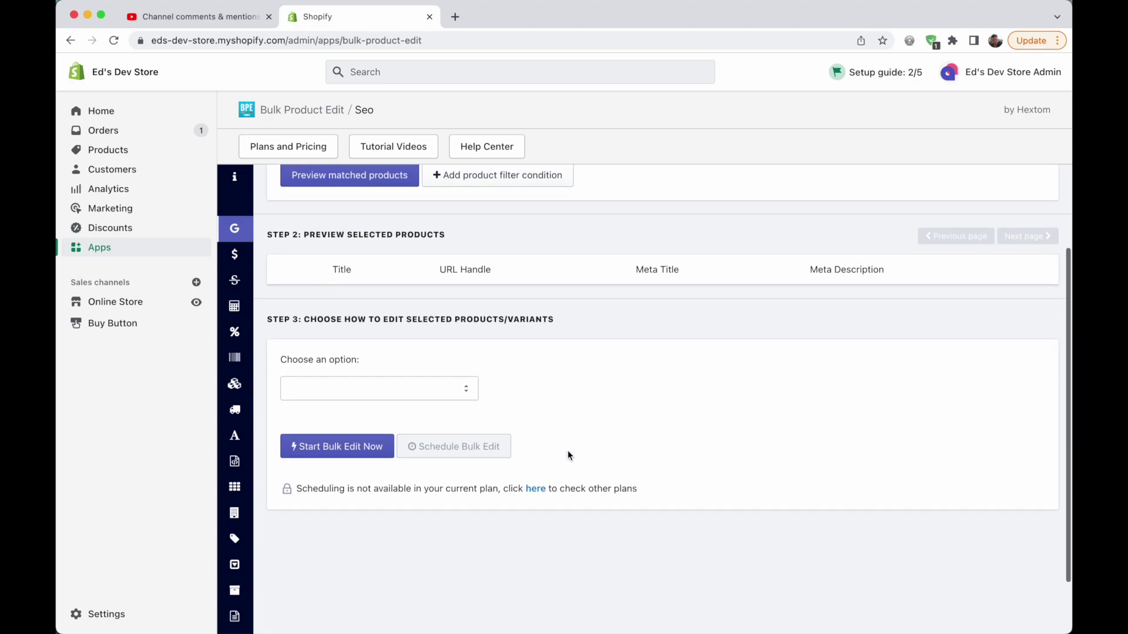
{"action": "left_click", "coordinate": [447, 367]}
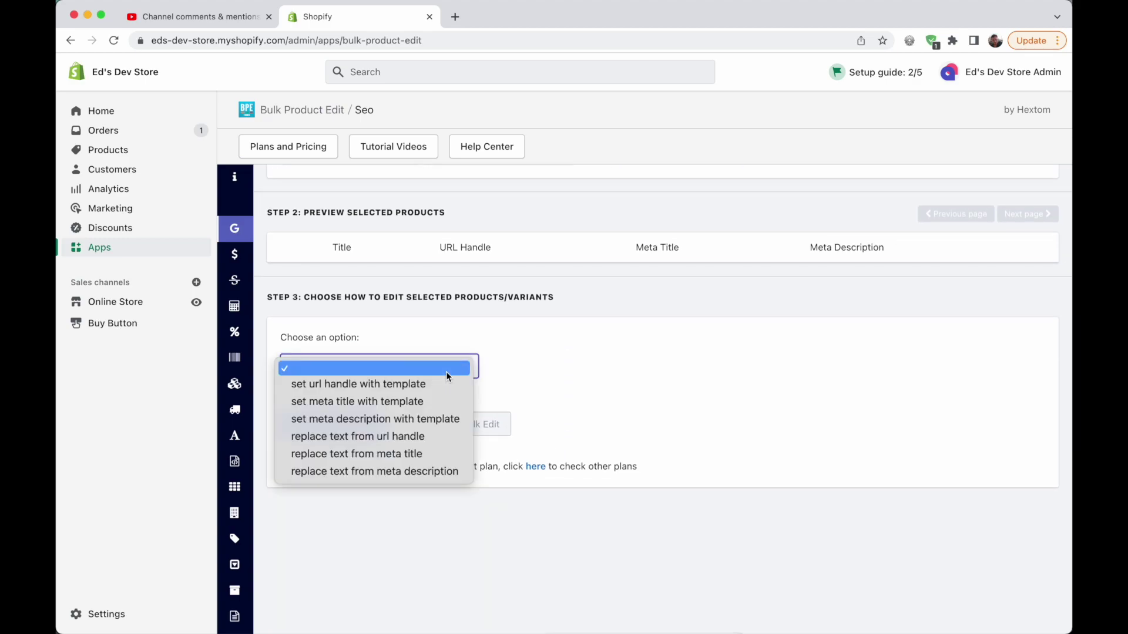
{"action": "left_click", "coordinate": [397, 437]}
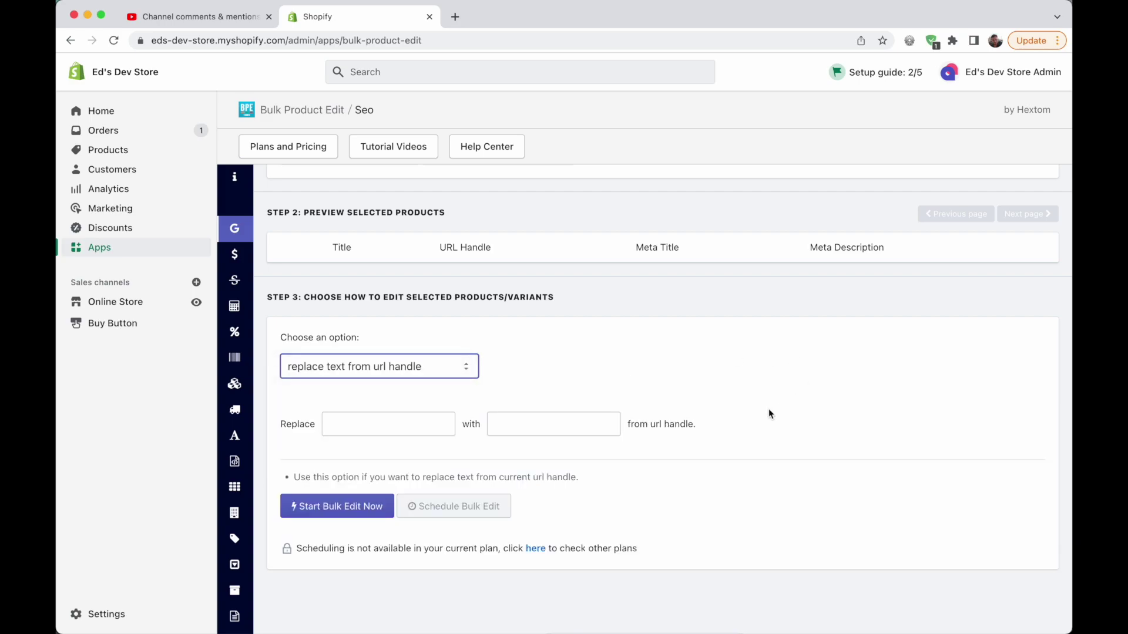
{"action": "left_click", "coordinate": [415, 429]}
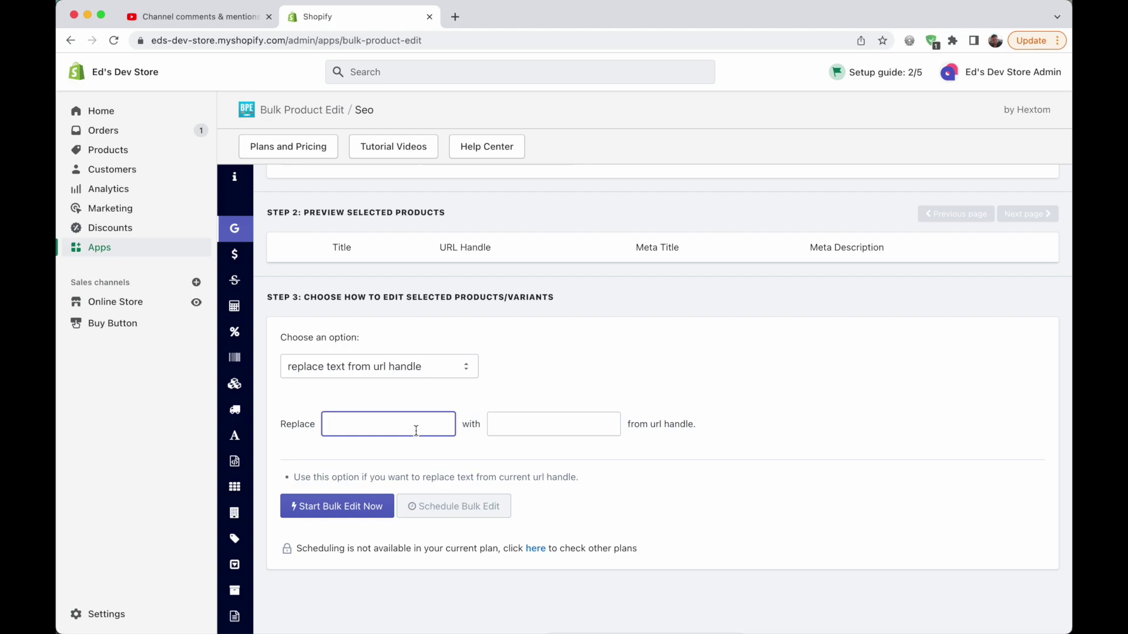
{"action": "type", "text": "szorty"}
{"action": "double_click", "coordinate": [389, 427]}
{"action": "left_click", "coordinate": [403, 444]}
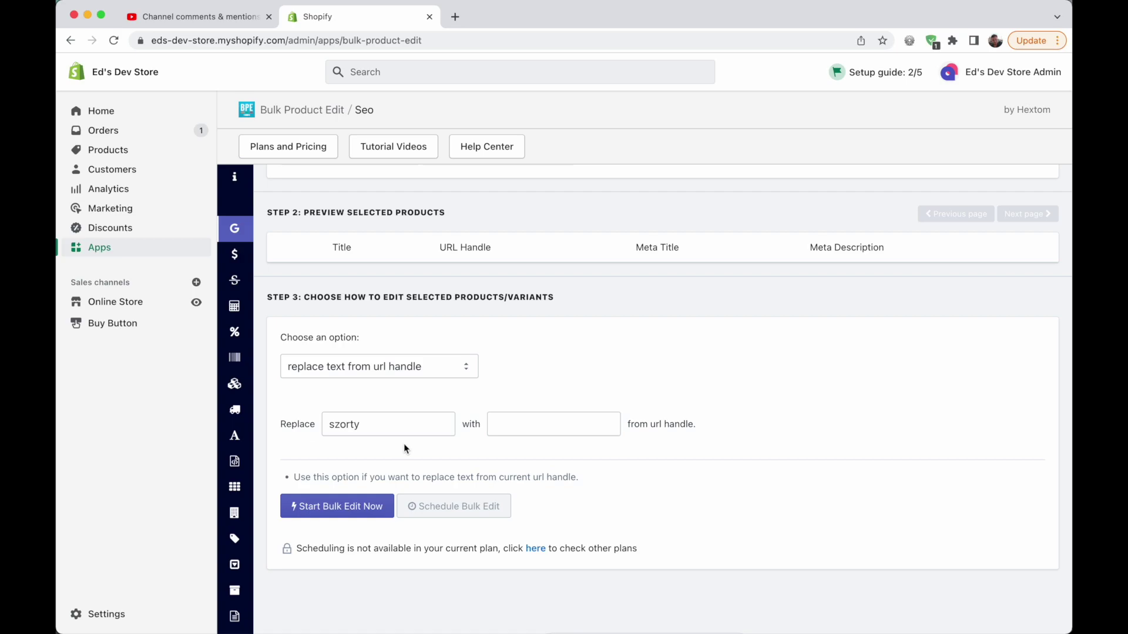
{"action": "left_click", "coordinate": [512, 424]}
{"action": "type", "text": "shorts"}
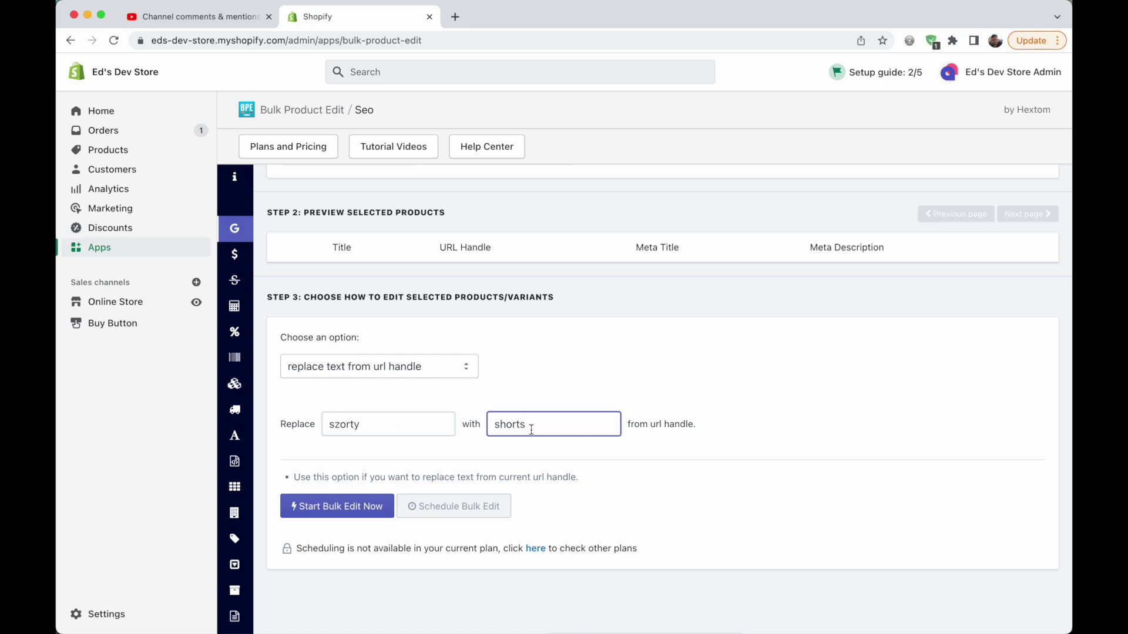
Review the URL handle replacement texts together with the product filter condition.
{"action": "left_click_drag", "start_coordinate": [529, 430], "coordinate": [491, 433]}
{"action": "left_click", "coordinate": [378, 445]}
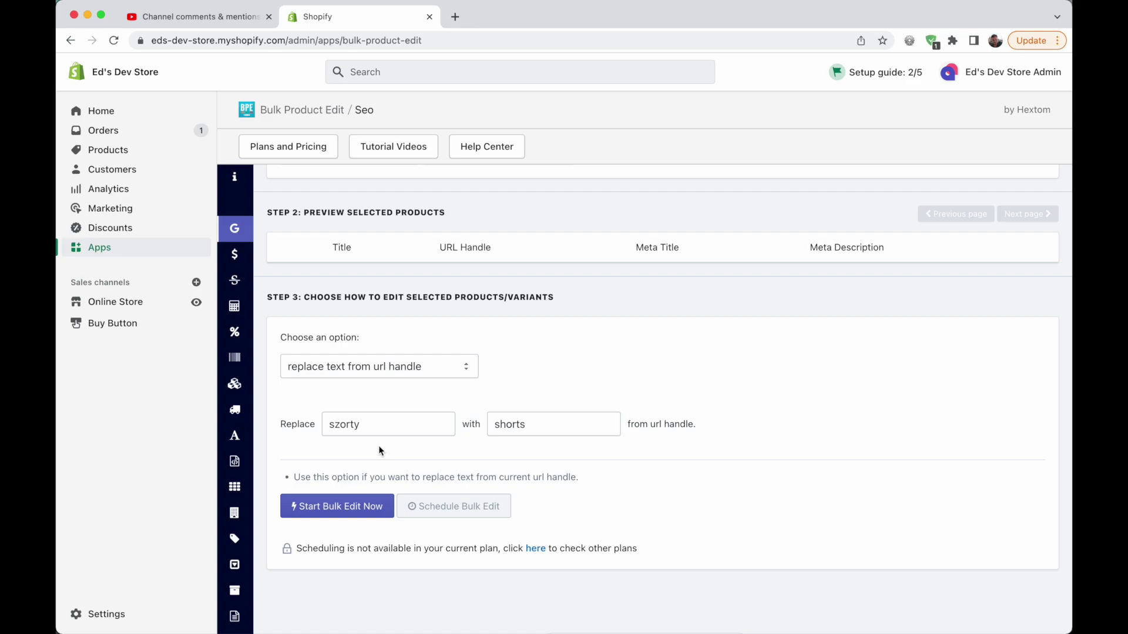
{"action": "left_click_drag", "start_coordinate": [367, 424], "coordinate": [301, 427]}
{"action": "left_click", "coordinate": [323, 438]}
{"action": "left_click_drag", "start_coordinate": [558, 420], "coordinate": [492, 424]}
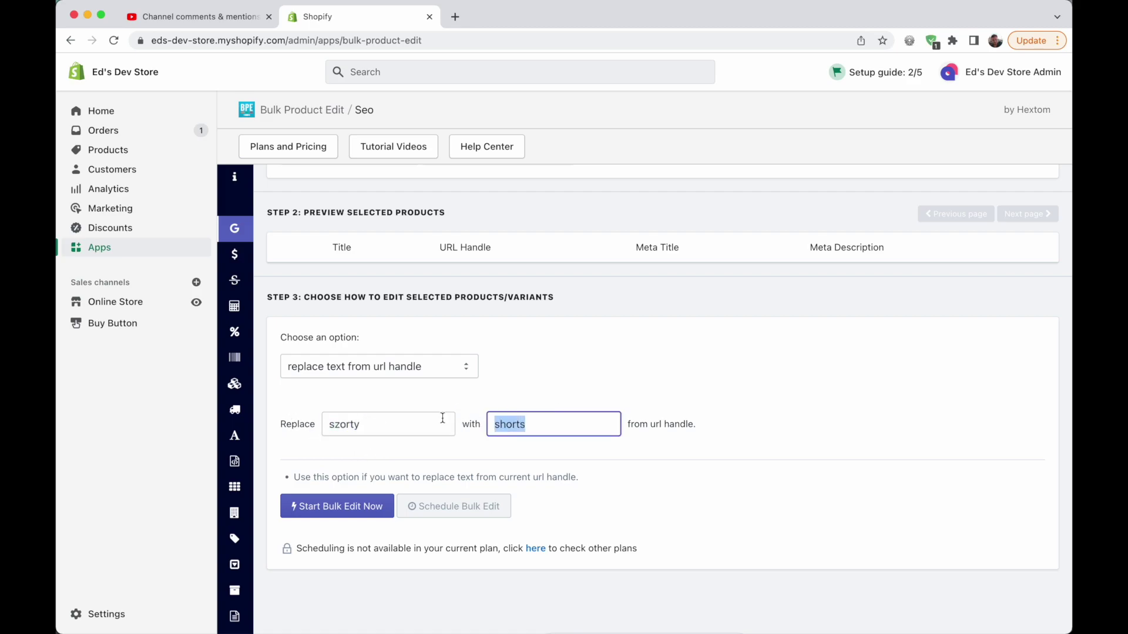
{"action": "left_click", "coordinate": [740, 461]}
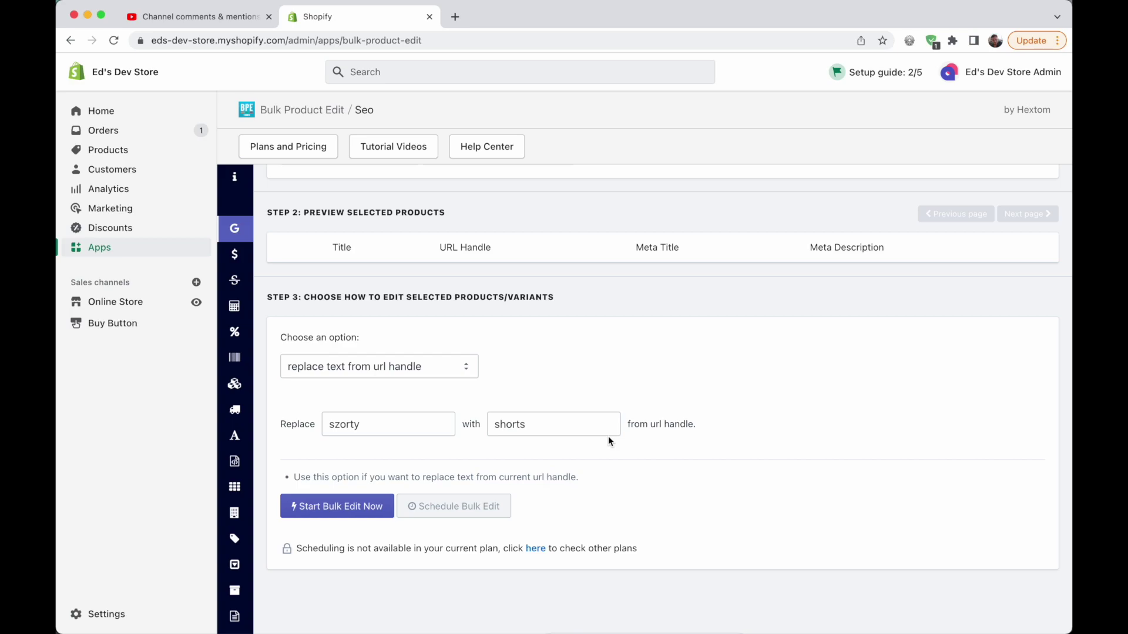
{"action": "scroll", "coordinate": [607, 441], "scroll_direction": "up", "scroll_amount": 3}
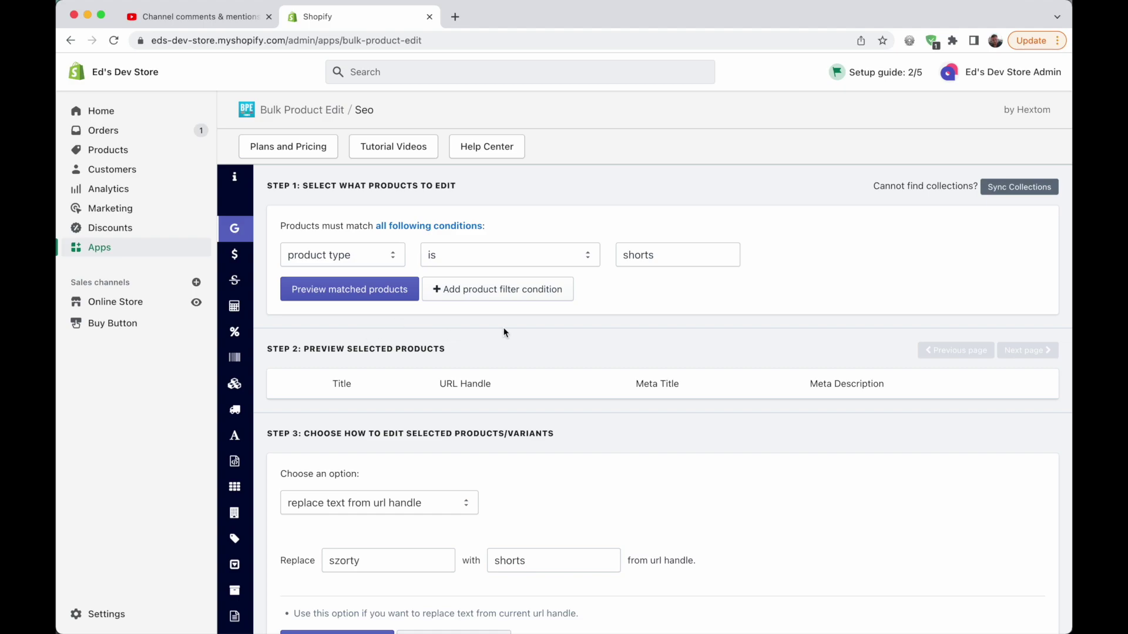
{"action": "scroll", "coordinate": [745, 346], "scroll_direction": "down", "scroll_amount": 2}
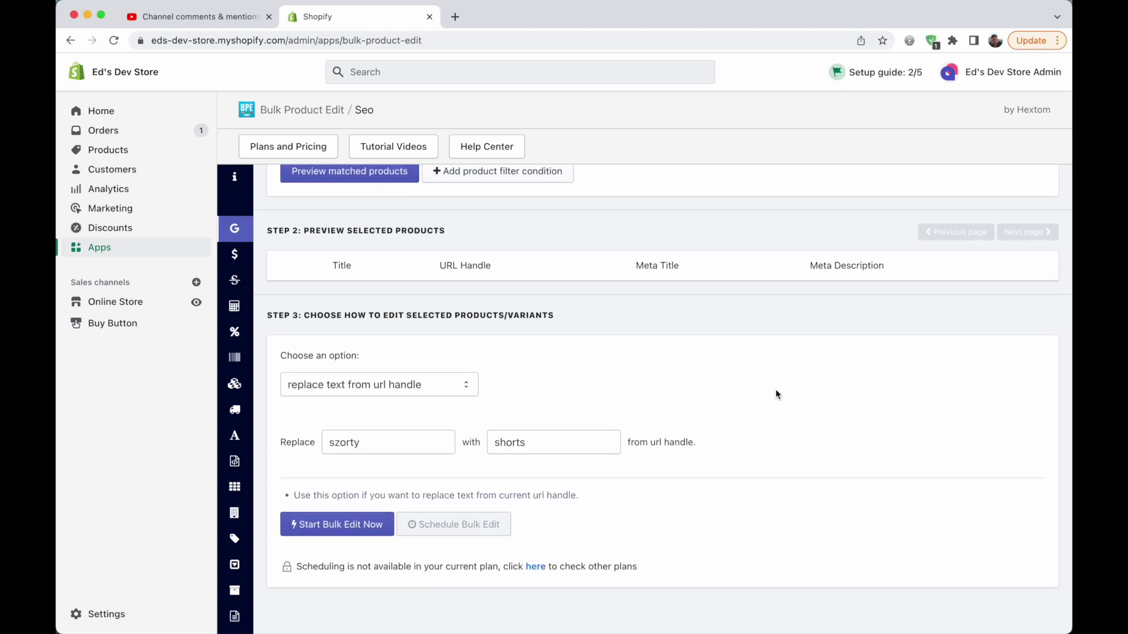
{"action": "scroll", "coordinate": [777, 394], "scroll_direction": "down", "scroll_amount": 2}
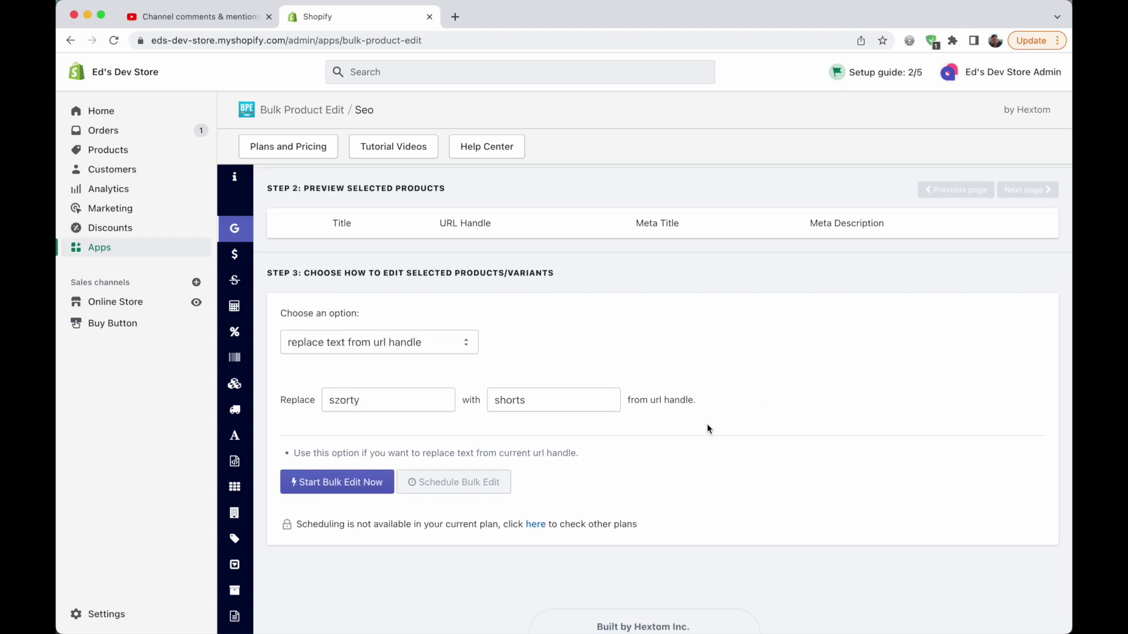
Look through the full list of bulk edit categories, including the product and variant metafield and CSV options.
{"action": "mouse_move", "coordinate": [284, 495]}
{"action": "scroll", "coordinate": [284, 495], "scroll_direction": "down", "scroll_amount": 1}
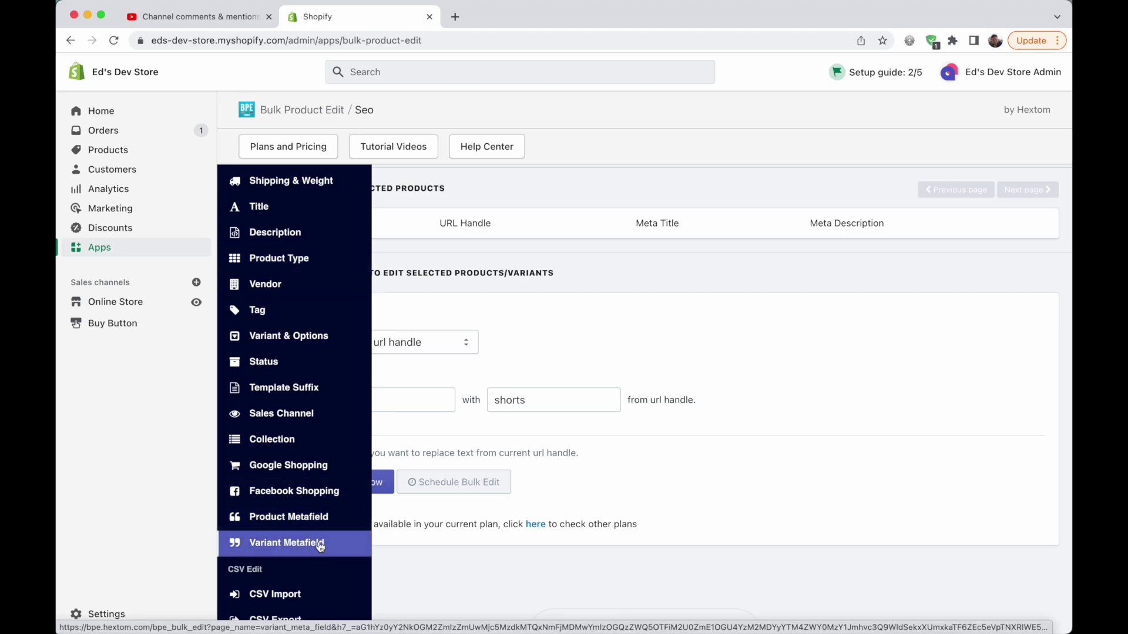
{"action": "scroll", "coordinate": [320, 545], "scroll_direction": "up", "scroll_amount": 4}
{"action": "scroll", "coordinate": [292, 450], "scroll_direction": "down", "scroll_amount": 1}
{"action": "scroll", "coordinate": [292, 450], "scroll_direction": "down", "scroll_amount": 10}
{"action": "scroll", "coordinate": [292, 451], "scroll_direction": "up", "scroll_amount": 1}
{"action": "scroll", "coordinate": [292, 450], "scroll_direction": "up", "scroll_amount": 15}
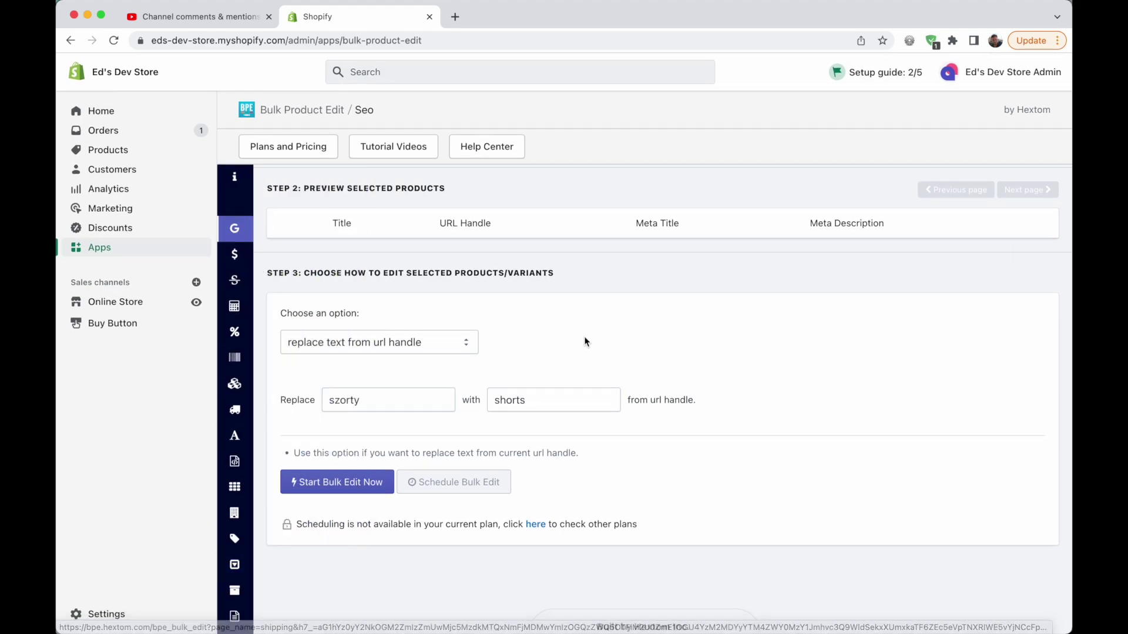
Open the app's plans and pricing and compare the plans' prices and limits.
{"action": "scroll", "coordinate": [584, 340], "scroll_direction": "up", "scroll_amount": 3}
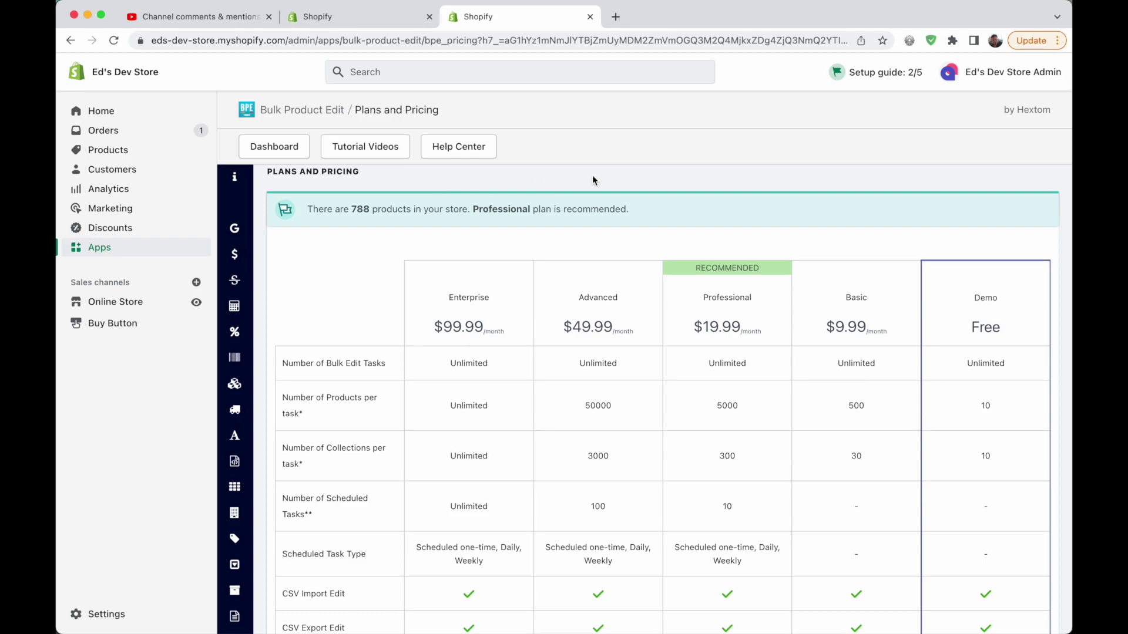
{"action": "scroll", "coordinate": [940, 326], "scroll_direction": "down", "scroll_amount": 2}
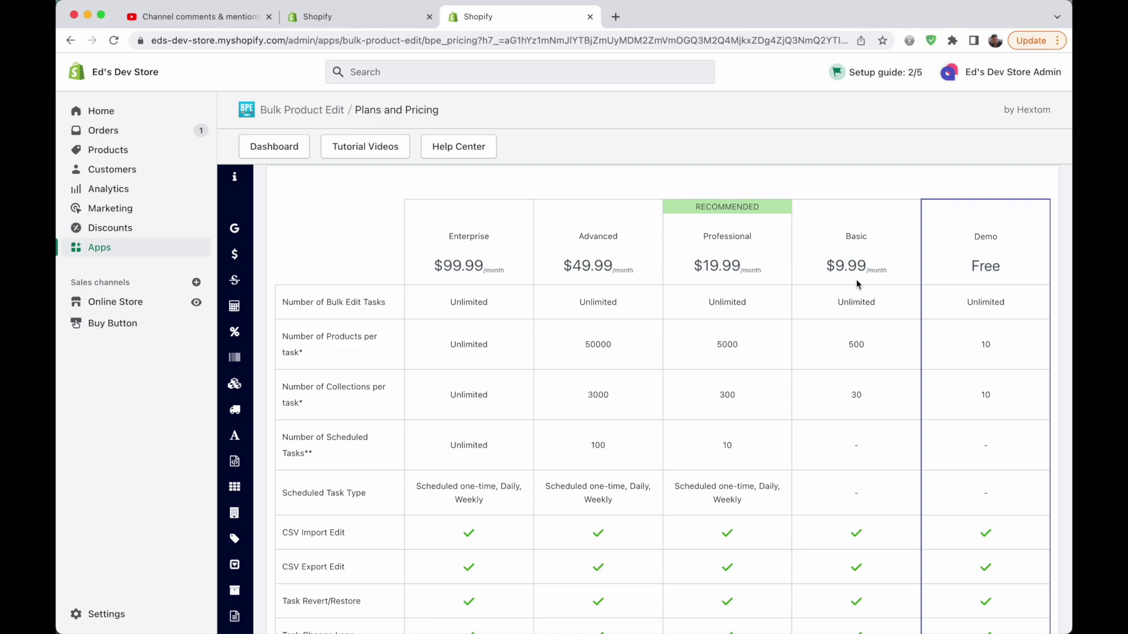
{"action": "mouse_move", "coordinate": [235, 279]}
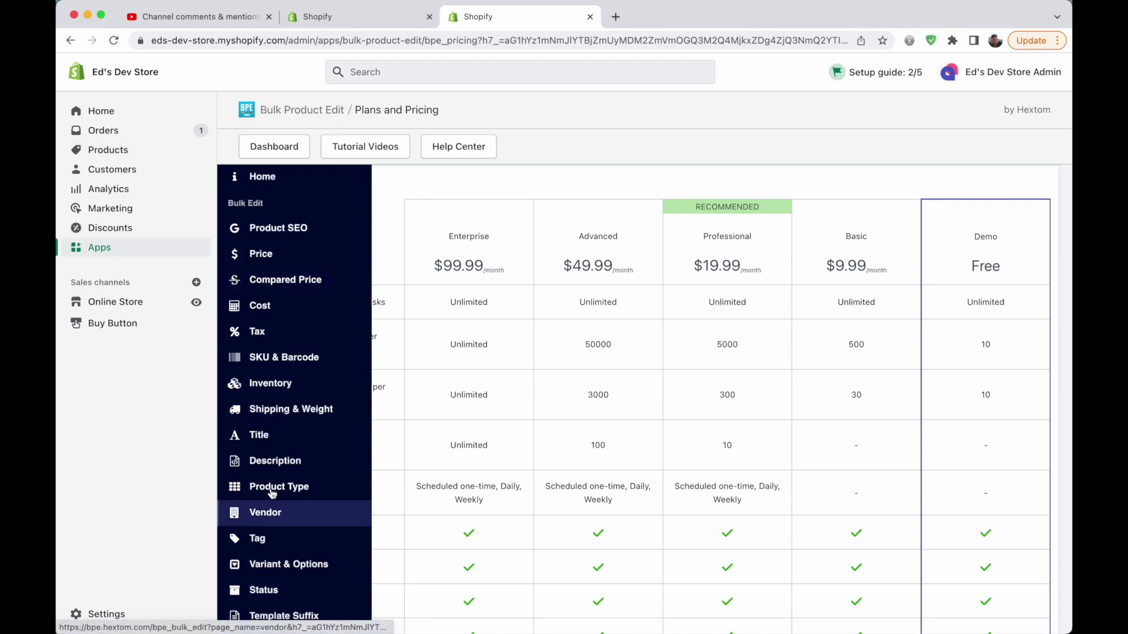
Examine the Basic and Professional plans' products-per-task limits, the plan recommendation and the Professional plan's scheduled task types.
{"action": "left_click_drag", "start_coordinate": [846, 343], "coordinate": [900, 346]}
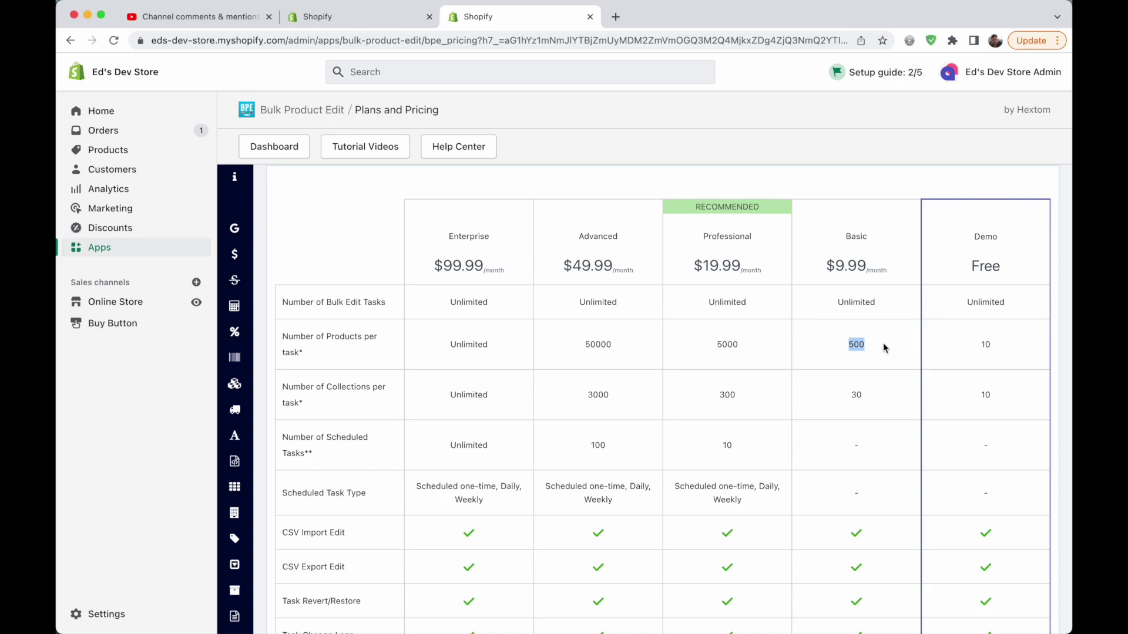
{"action": "double_click", "coordinate": [874, 344]}
{"action": "scroll", "coordinate": [705, 270], "scroll_direction": "up", "scroll_amount": 2}
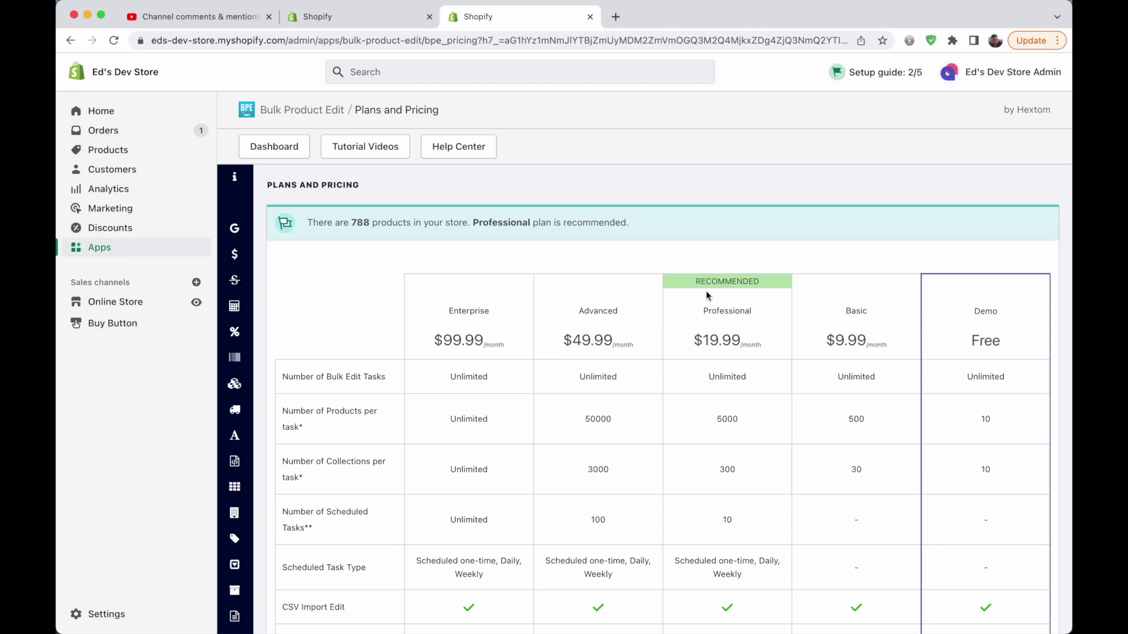
{"action": "scroll", "coordinate": [793, 311], "scroll_direction": "down", "scroll_amount": 2}
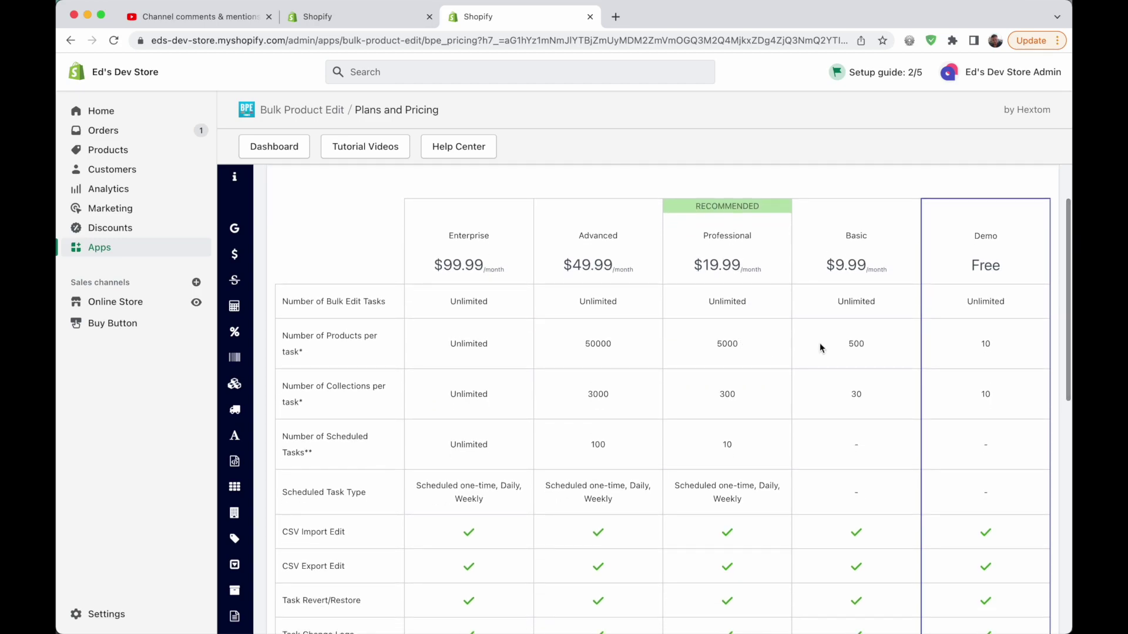
{"action": "scroll", "coordinate": [819, 343], "scroll_direction": "down", "scroll_amount": 2}
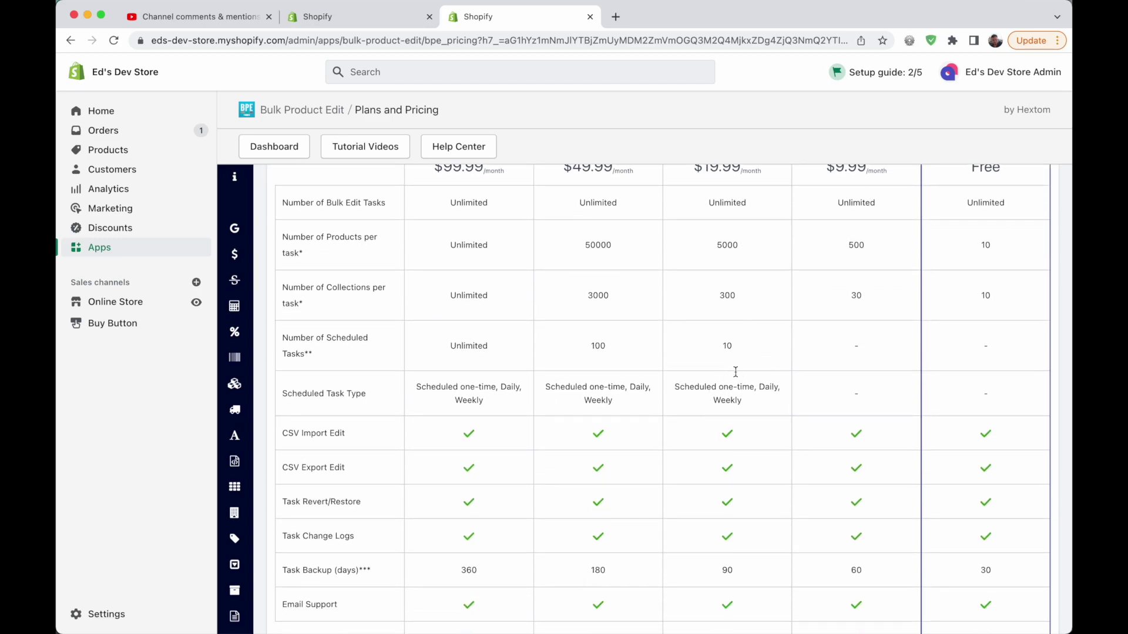
{"action": "left_click_drag", "start_coordinate": [713, 244], "coordinate": [767, 246]}
{"action": "left_click_drag", "start_coordinate": [674, 388], "coordinate": [771, 408]}
{"action": "left_click", "coordinate": [759, 407]}
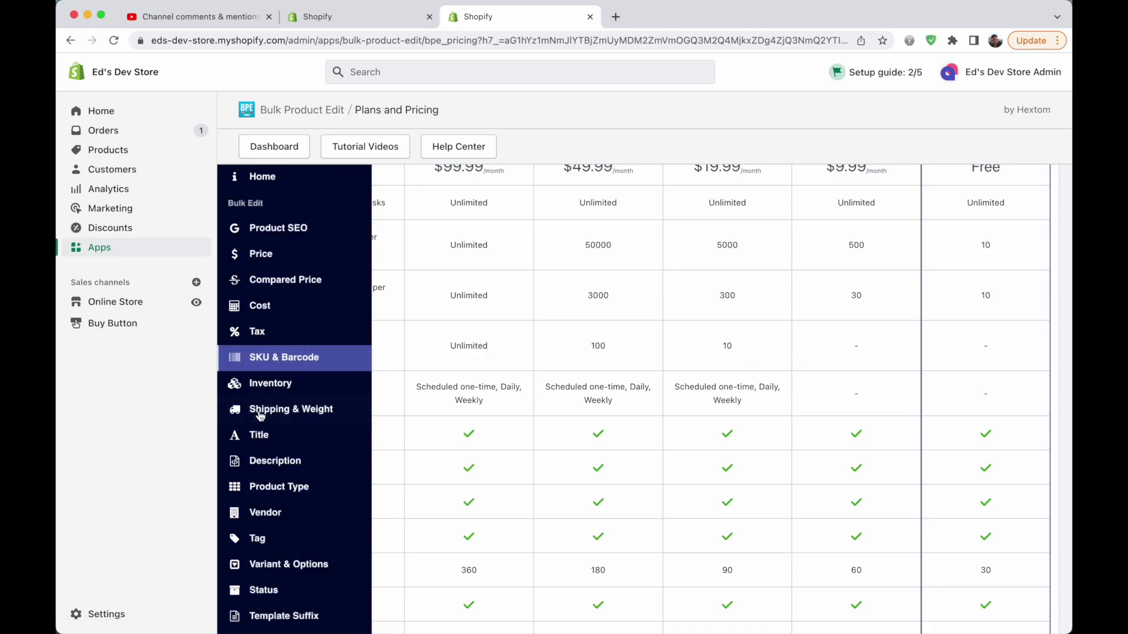
Check the bulk edit categories alongside the plan table again, and return to the store's list of installed apps.
{"action": "mouse_move", "coordinate": [230, 513]}
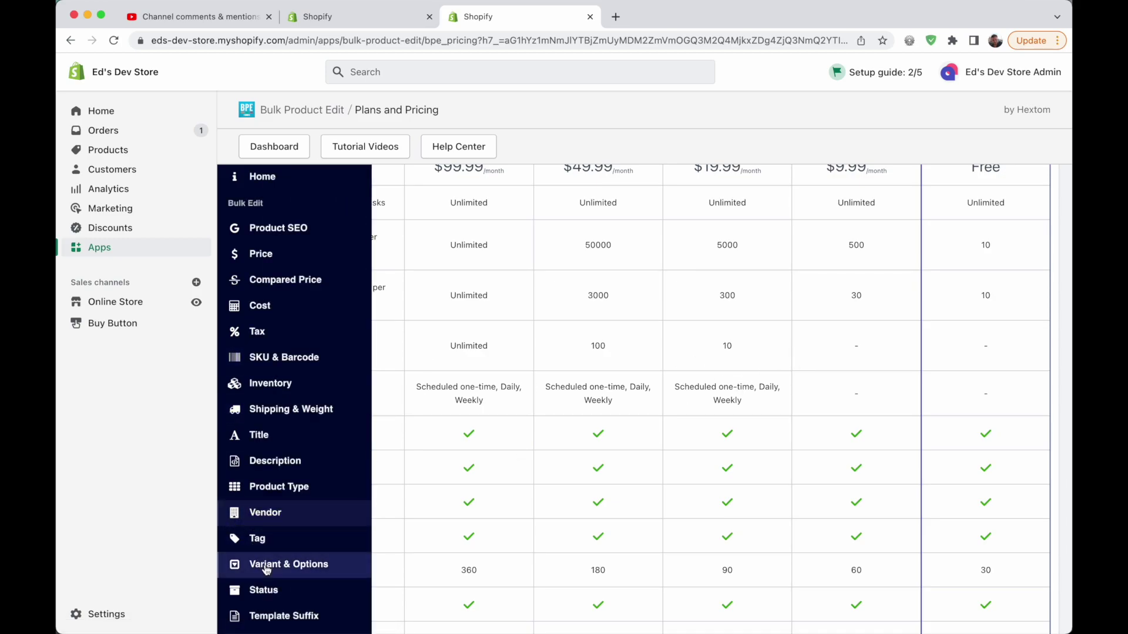
{"action": "scroll", "coordinate": [264, 563], "scroll_direction": "down", "scroll_amount": 3}
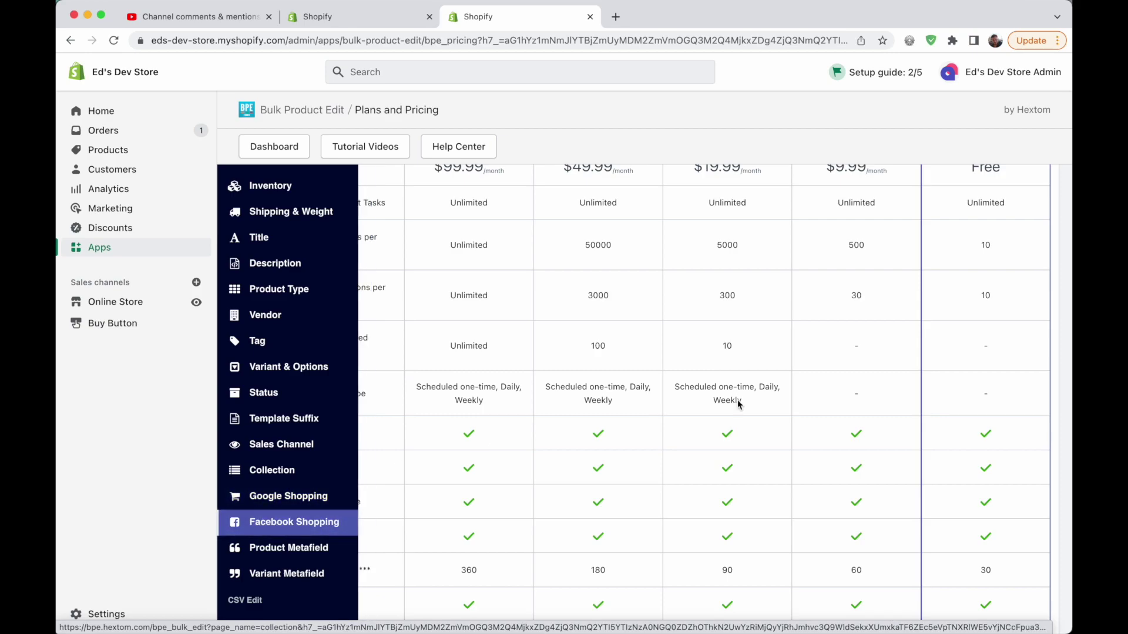
{"action": "scroll", "coordinate": [698, 405], "scroll_direction": "up", "scroll_amount": 3}
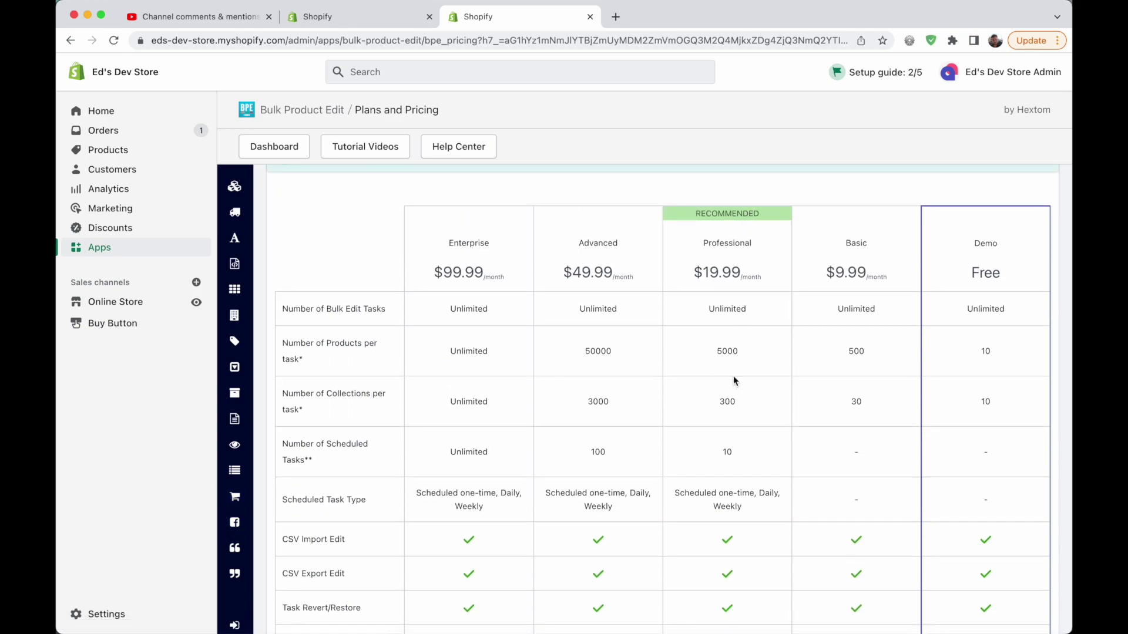
{"action": "key", "text": "ctrl+shift+Tab"}
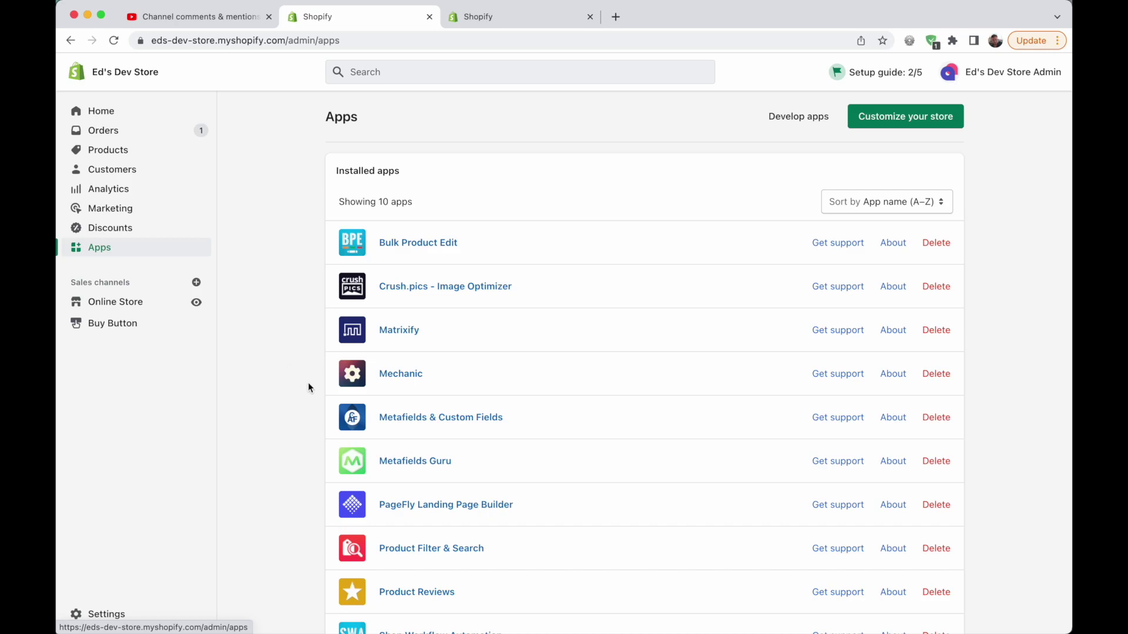